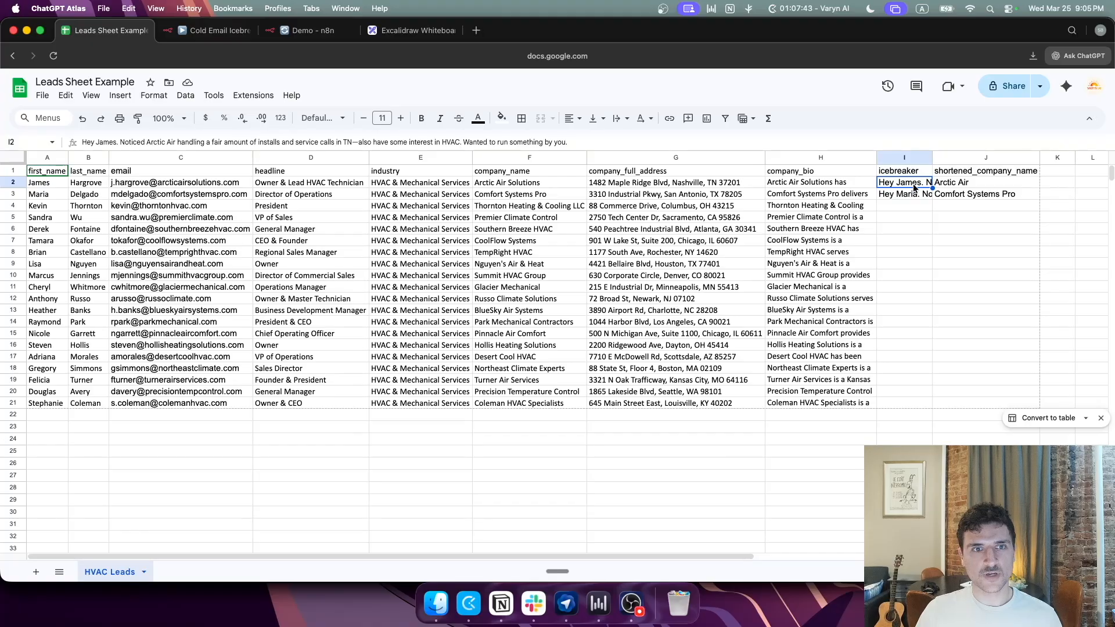
Step: Check the generated icebreakers appearing in cells I3 and I2 of the leads sheet
click(907, 196)
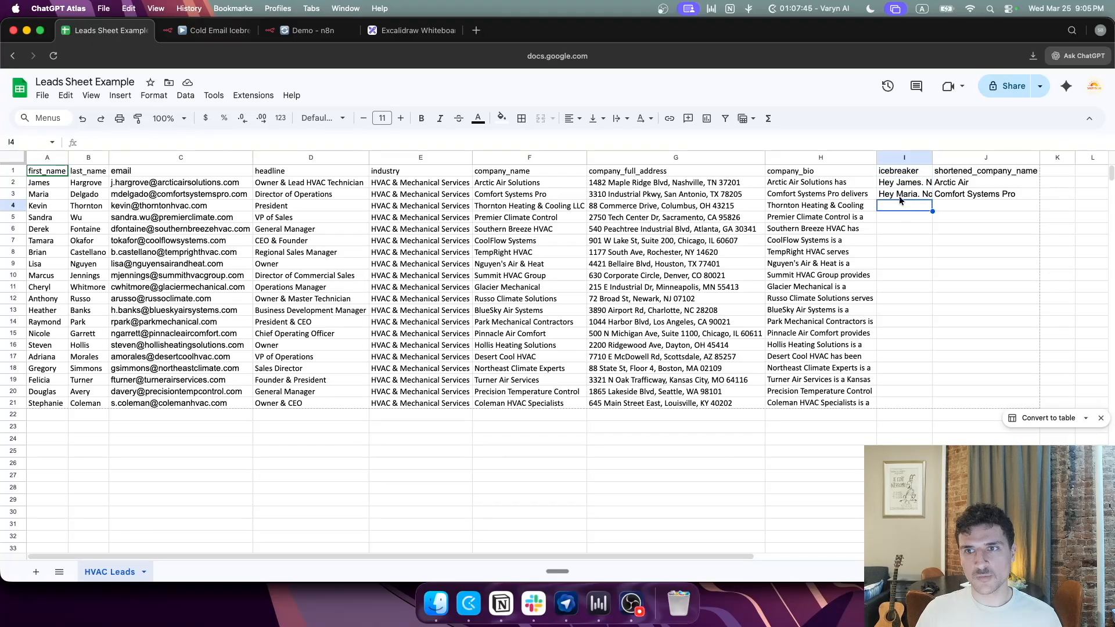
click(892, 182)
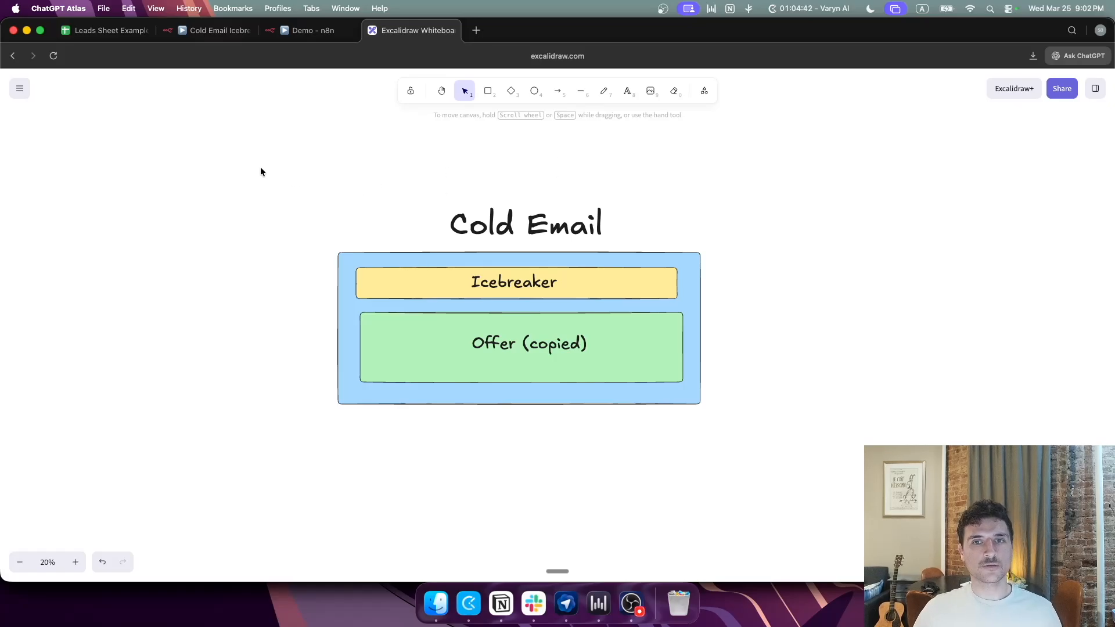
drag(259, 167, 817, 457)
click(817, 457)
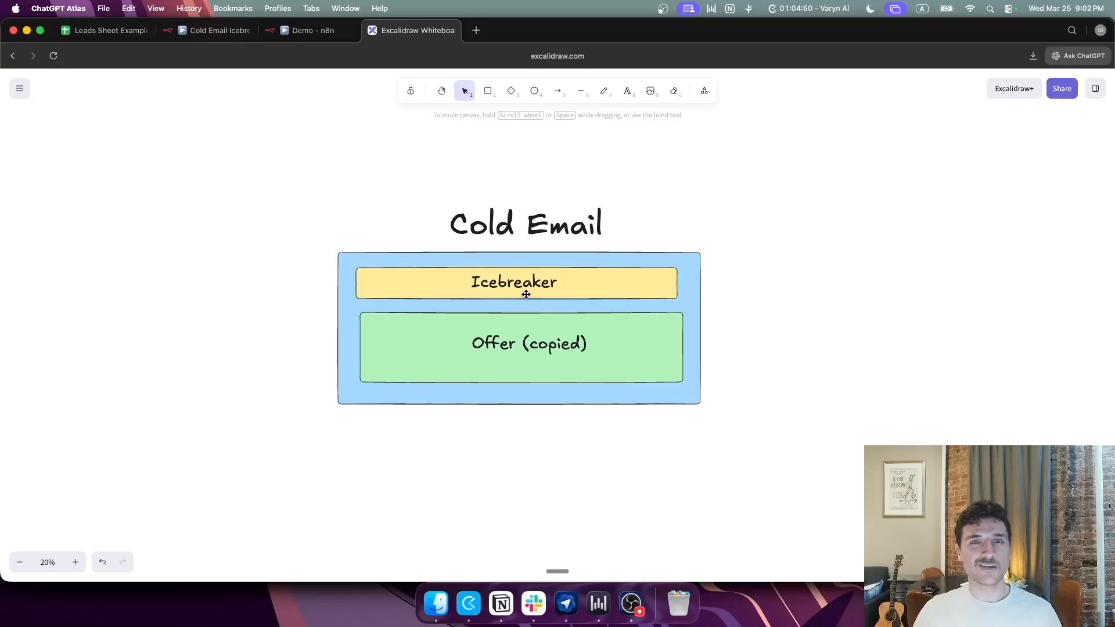
click(488, 323)
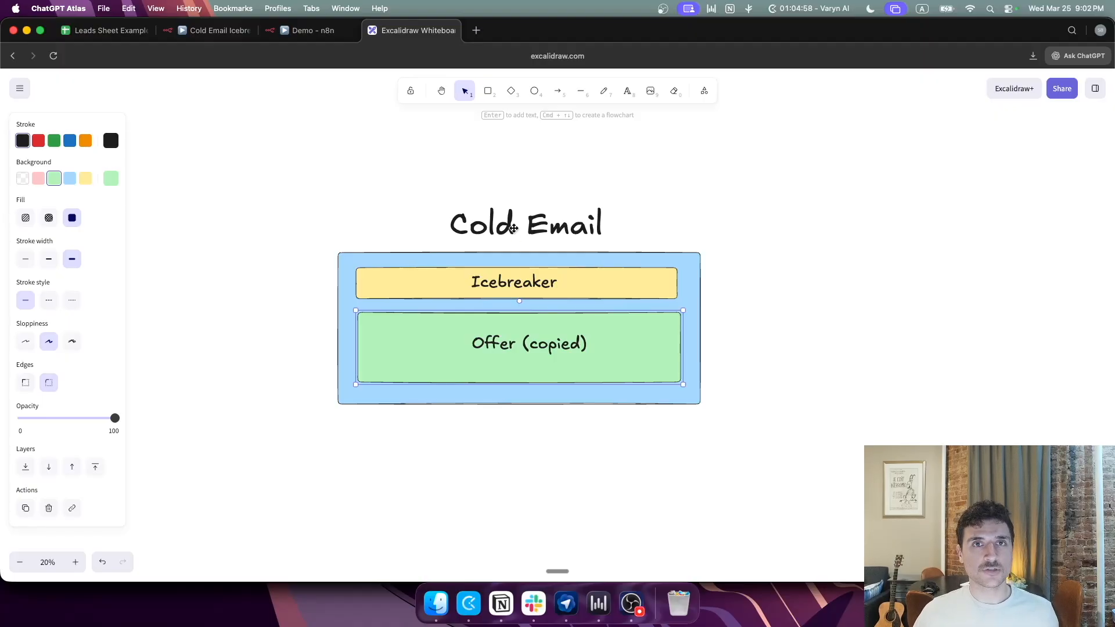
click(491, 282)
click(450, 273)
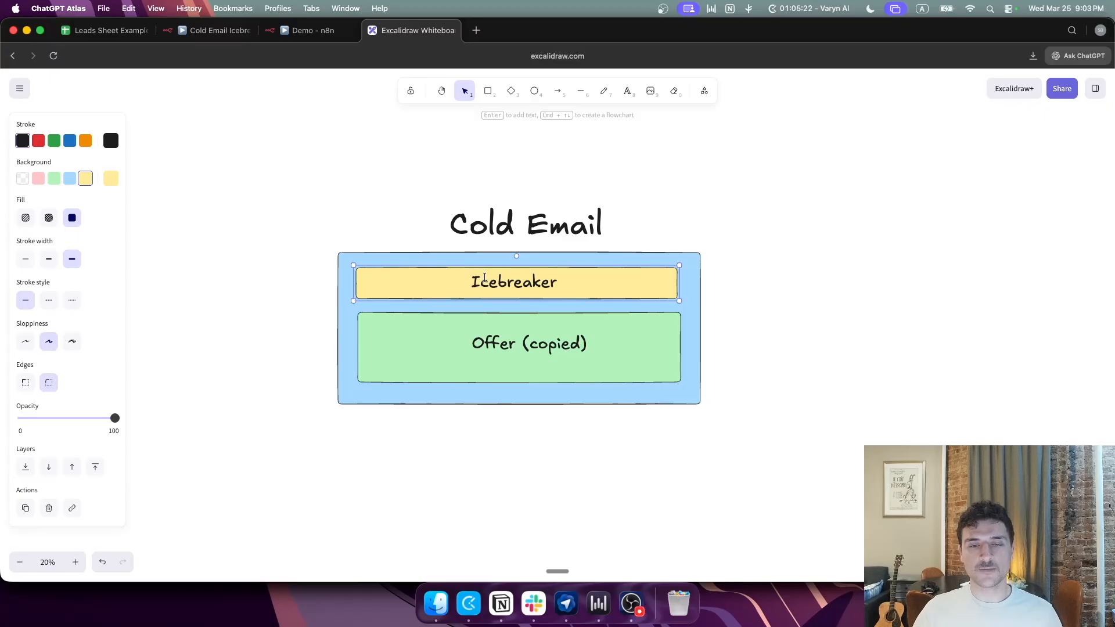
click(481, 320)
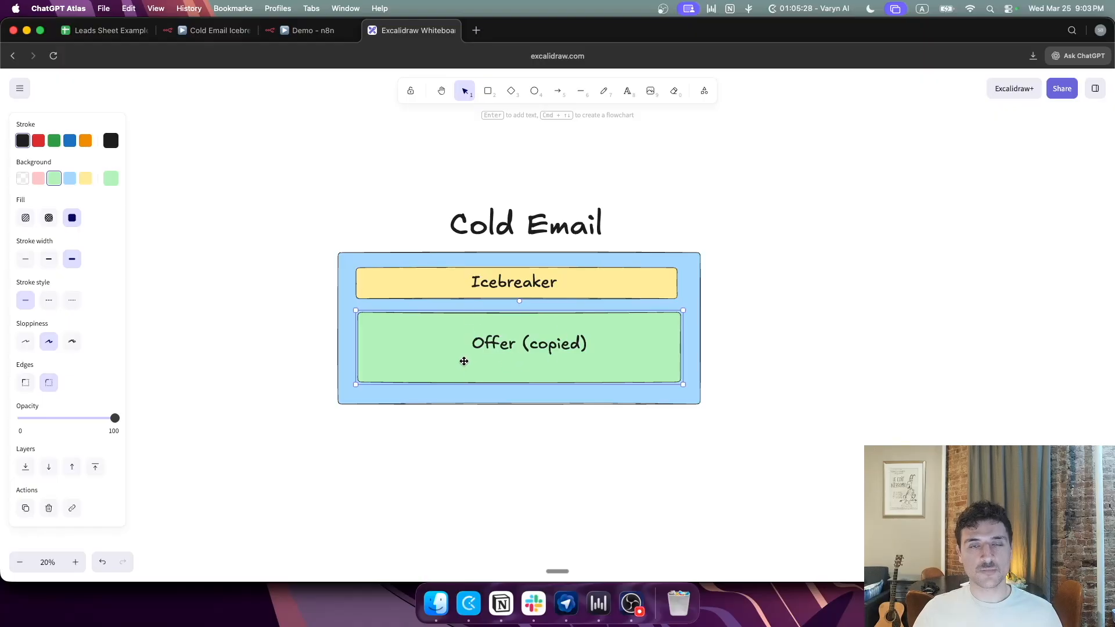
click(499, 288)
click(458, 287)
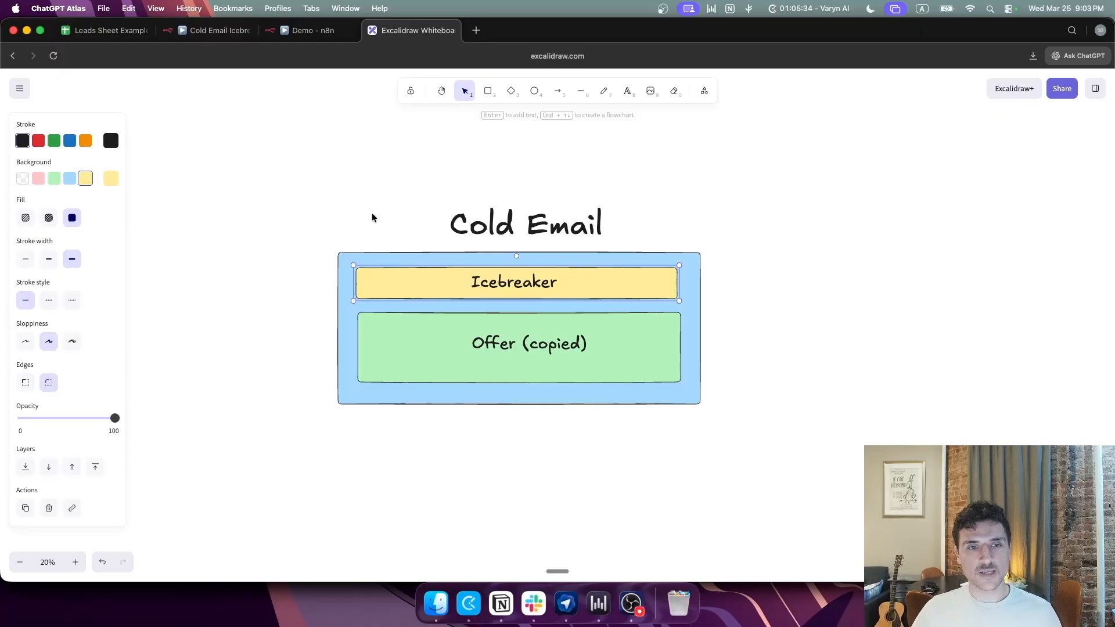
click(347, 186)
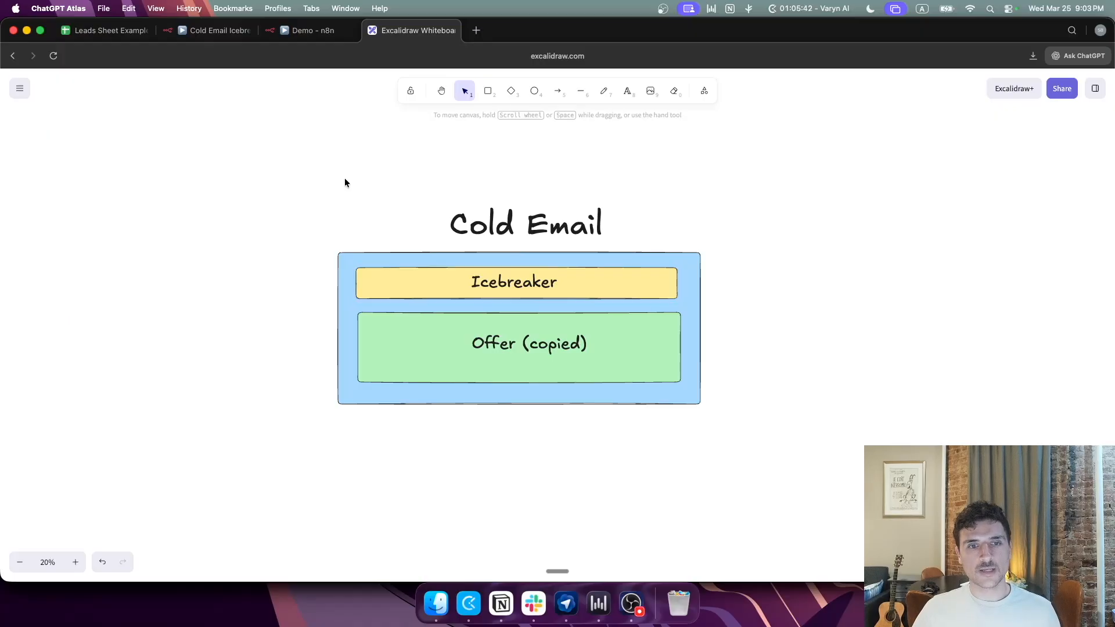
Step: Select the Icebreaker box, then move to the Demo n8n workflow and select its nodes
click(422, 282)
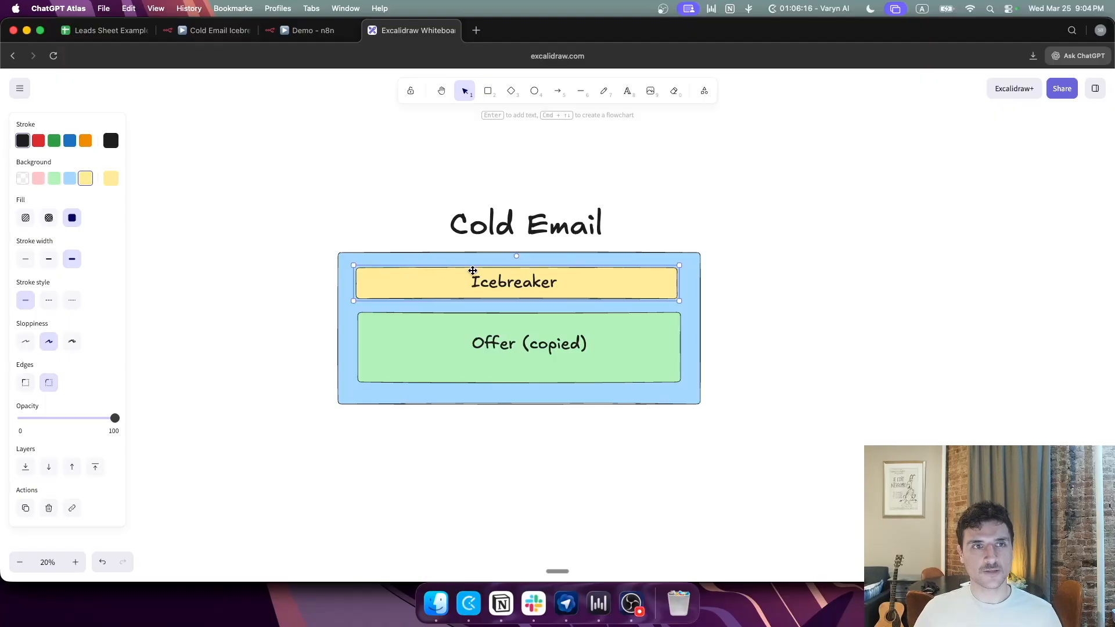
click(307, 30)
drag(138, 188, 982, 457)
drag(147, 178, 933, 461)
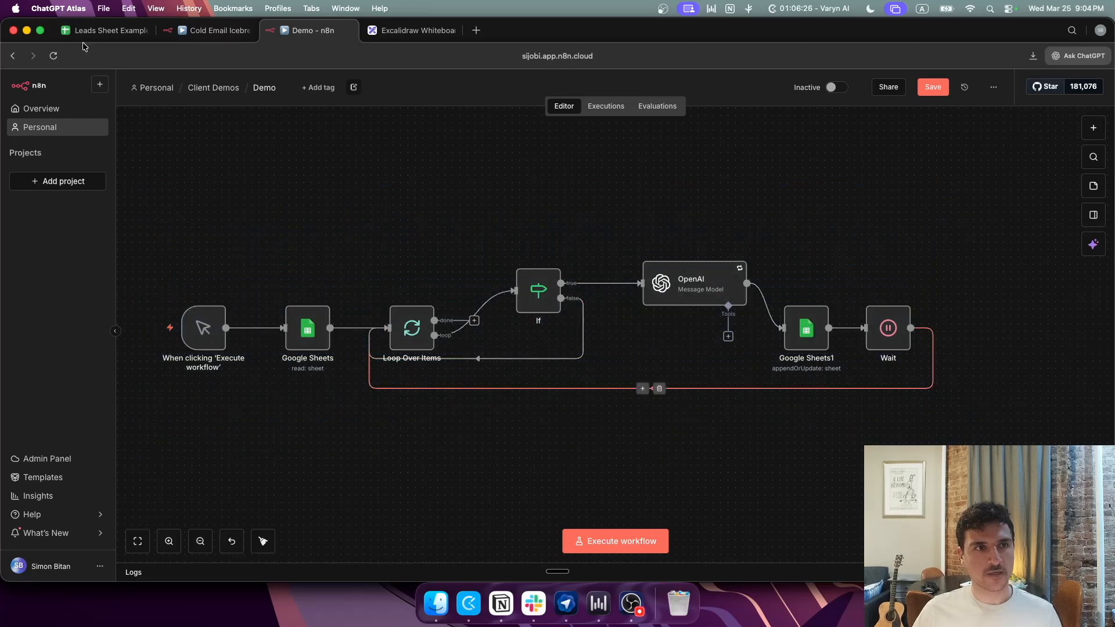
Step: Review the first lead's name, email, headline, company address and bio in row 2
click(83, 36)
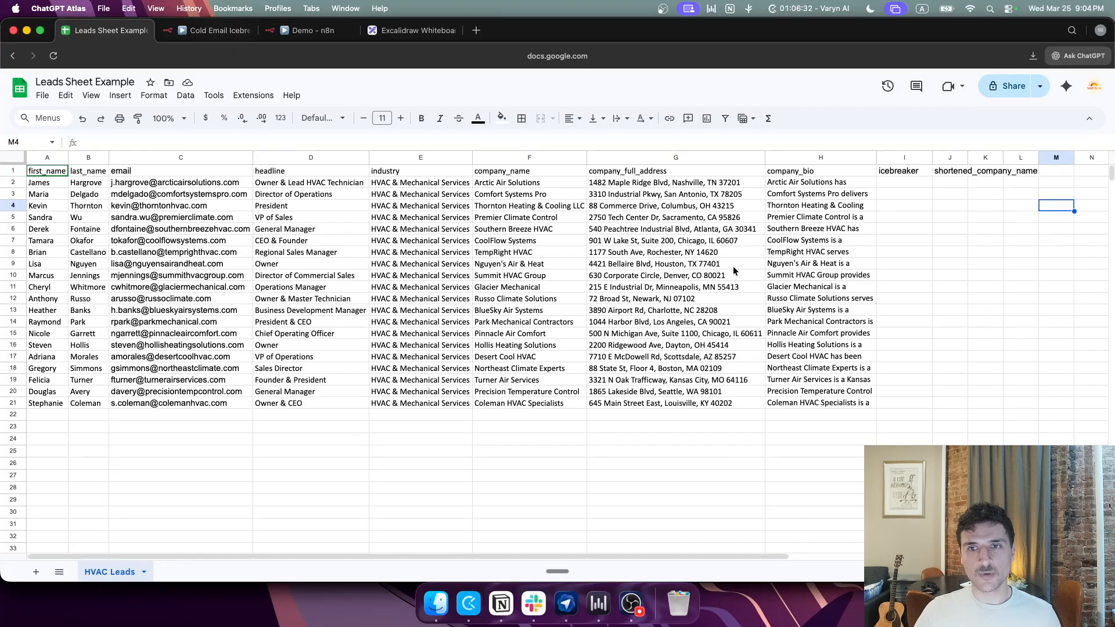
click(50, 184)
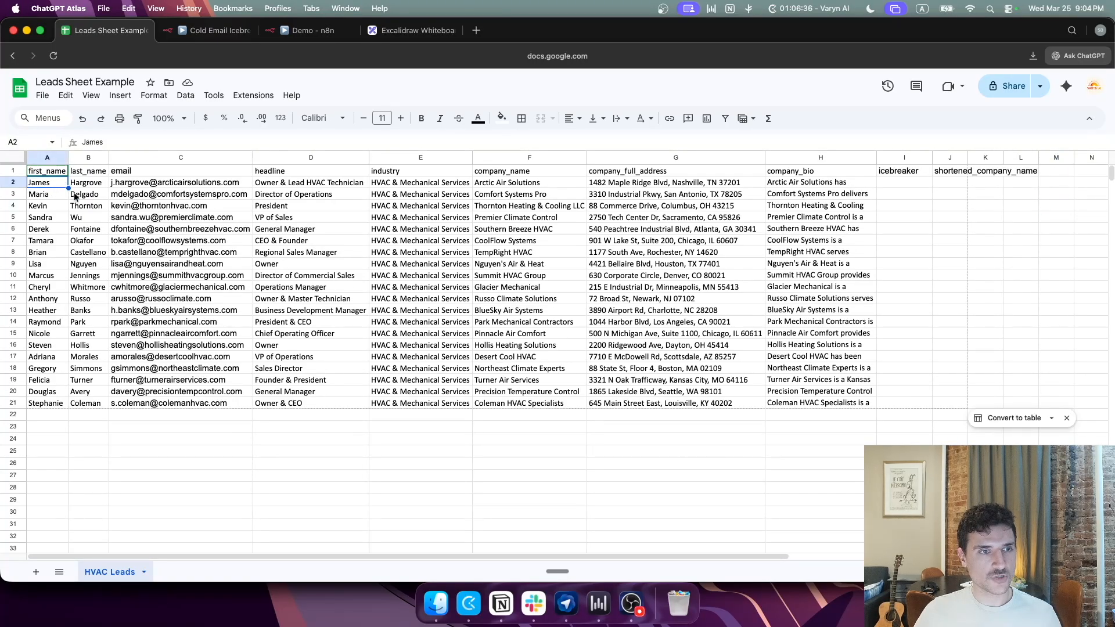
click(119, 184)
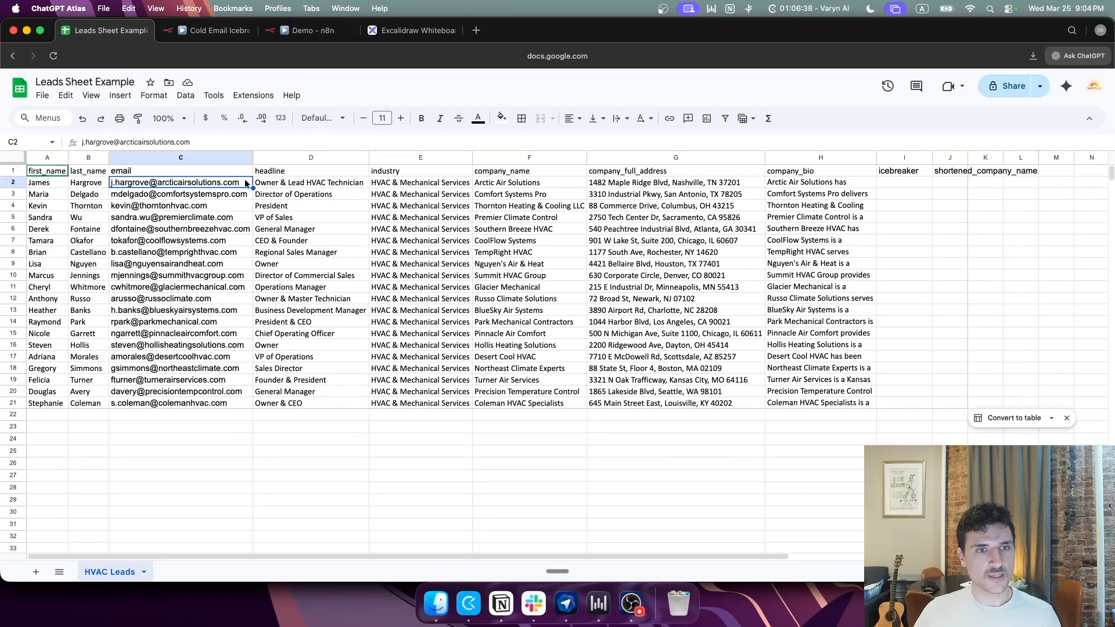
click(277, 186)
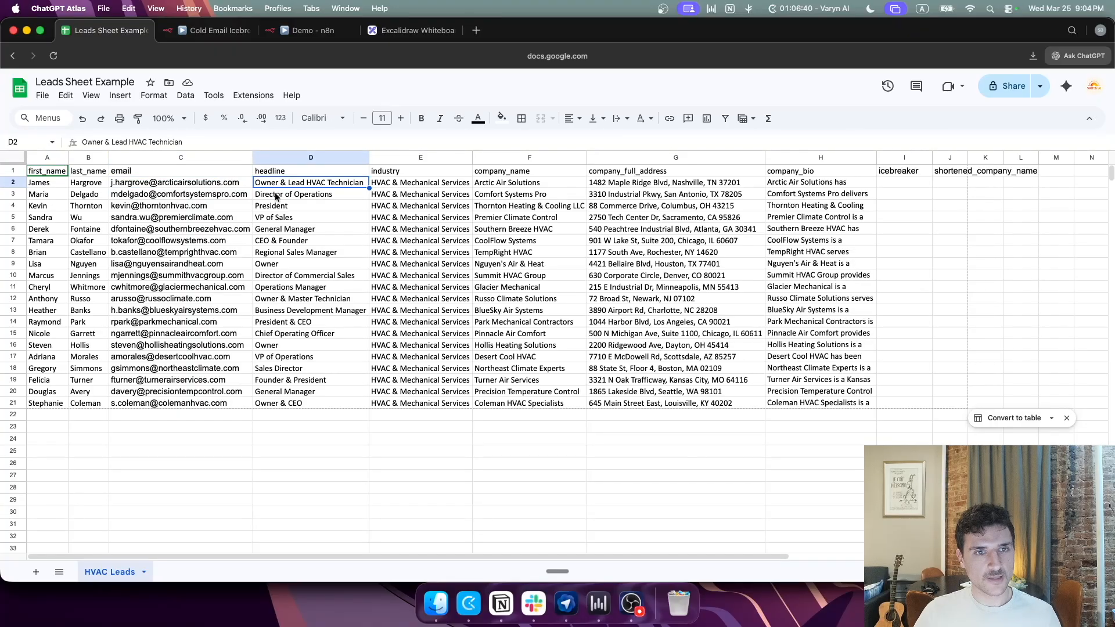
click(623, 187)
click(772, 184)
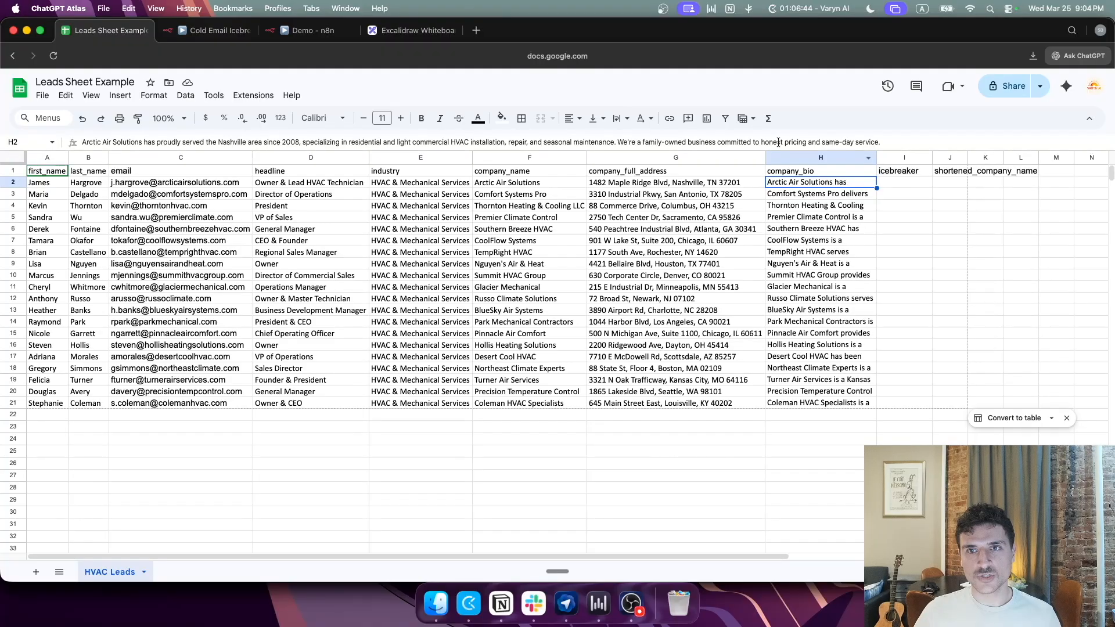
Step: Widen the shortened_company_name column beside the empty icebreaker cell I2
click(916, 187)
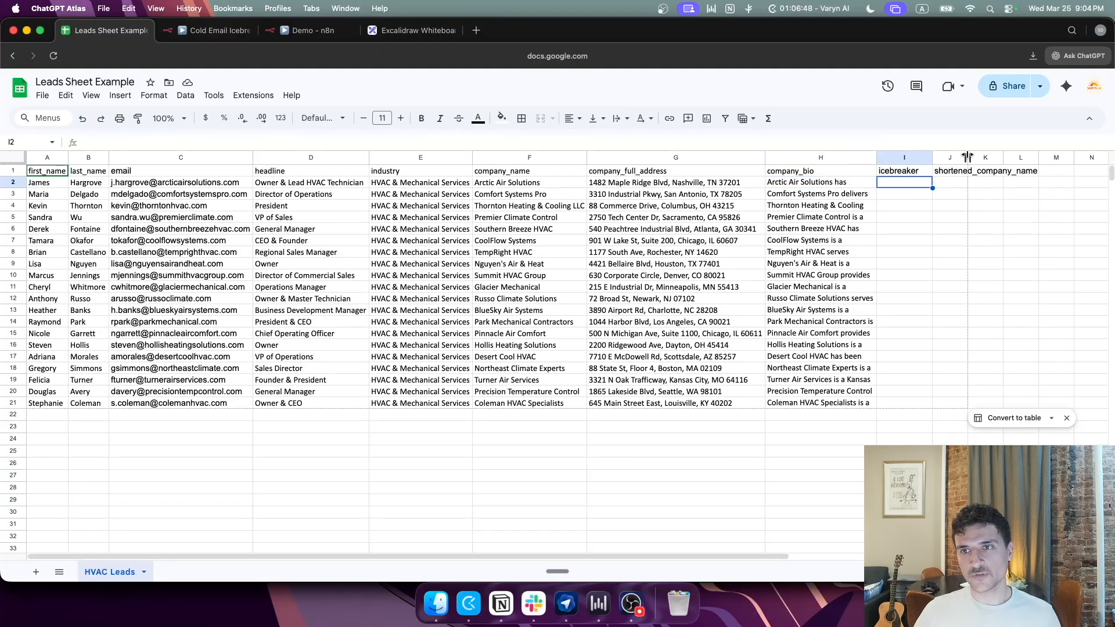
drag(967, 158, 1040, 161)
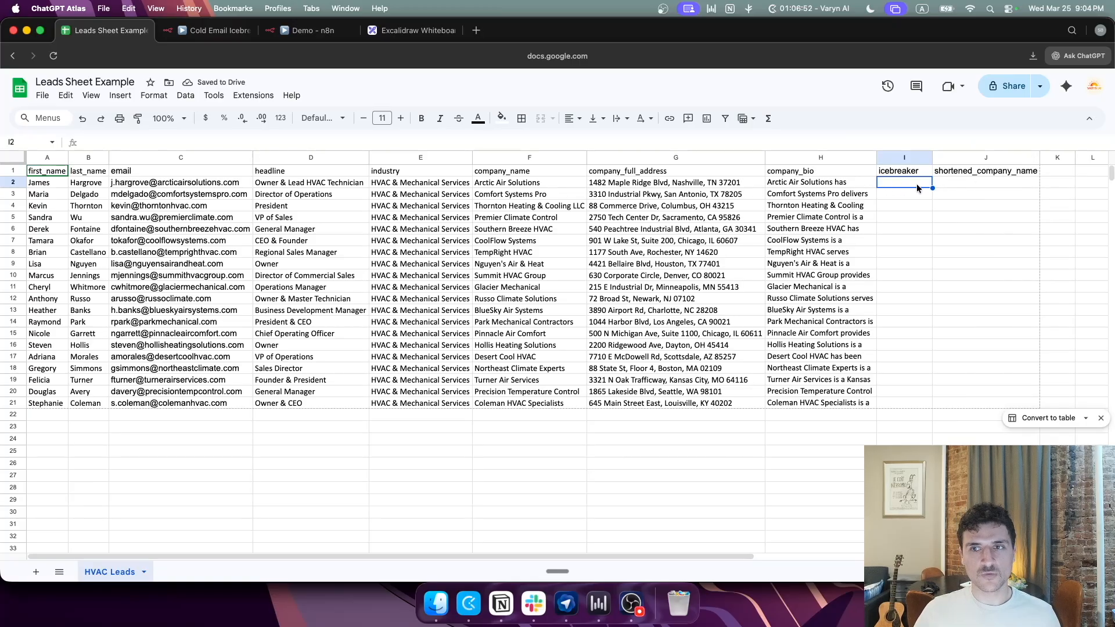
click(314, 30)
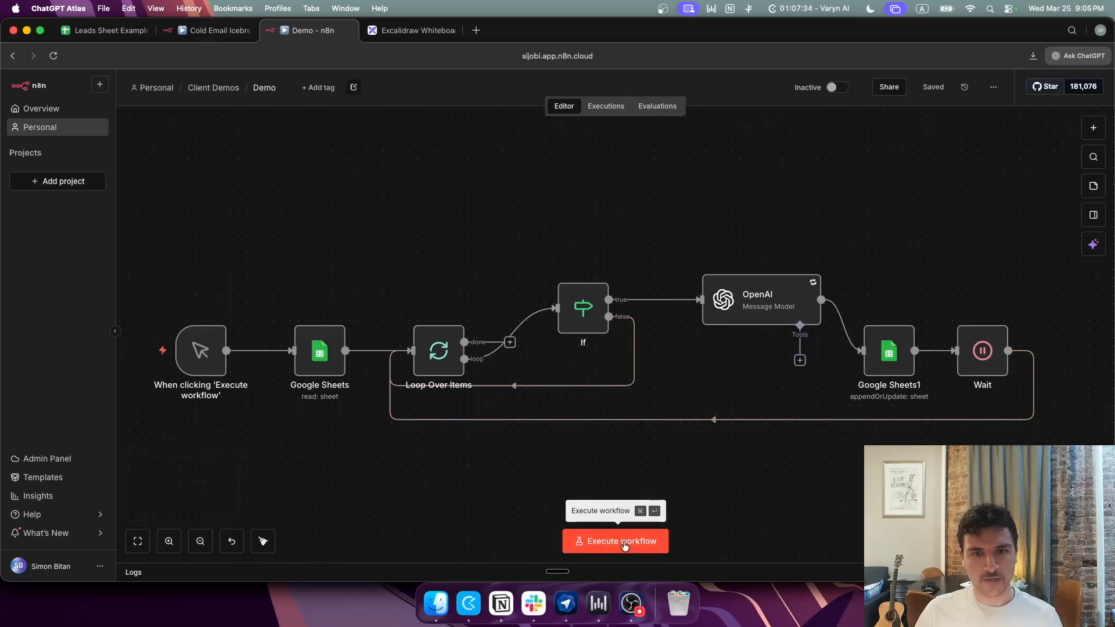
Step: Run the Demo workflow and watch icebreakers fill cells I2 to I7 in the Leads Sheet
click(626, 541)
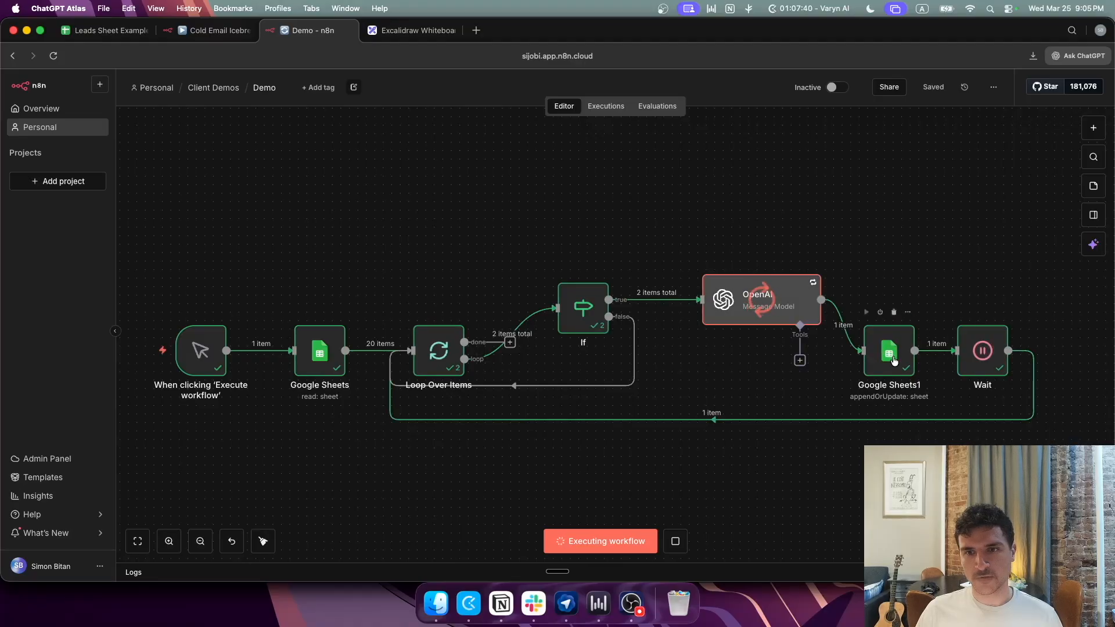
key(super+1)
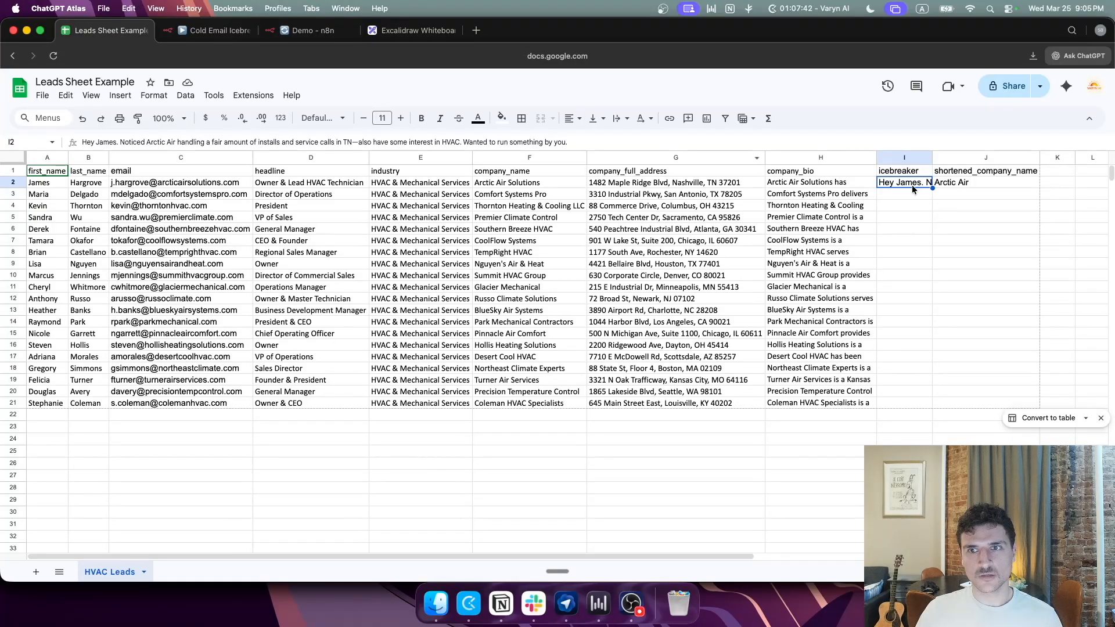
click(905, 195)
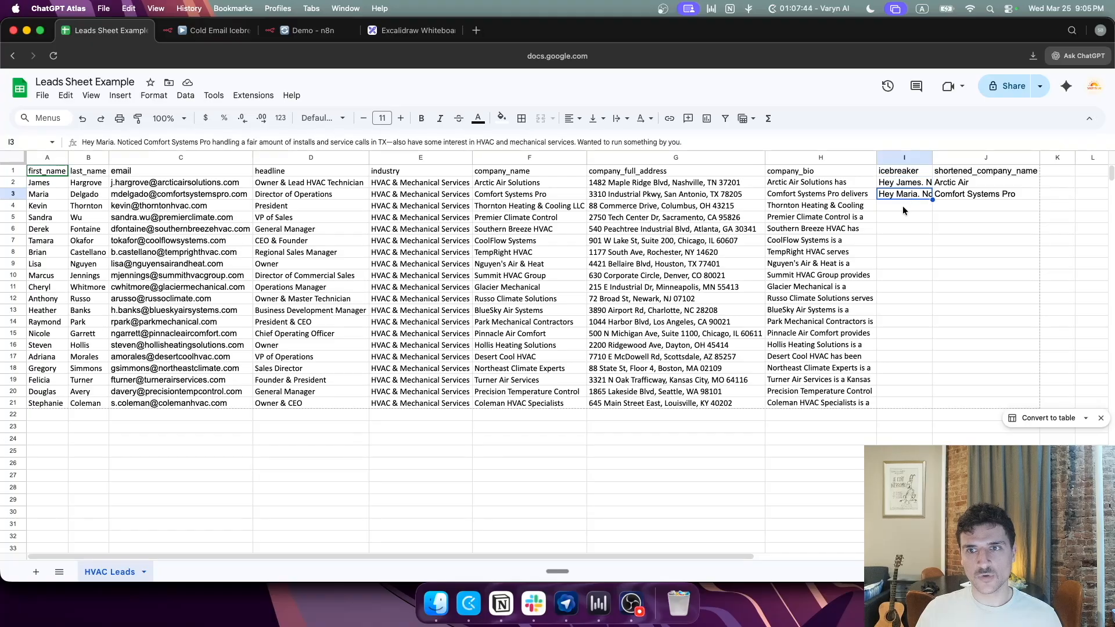
click(904, 183)
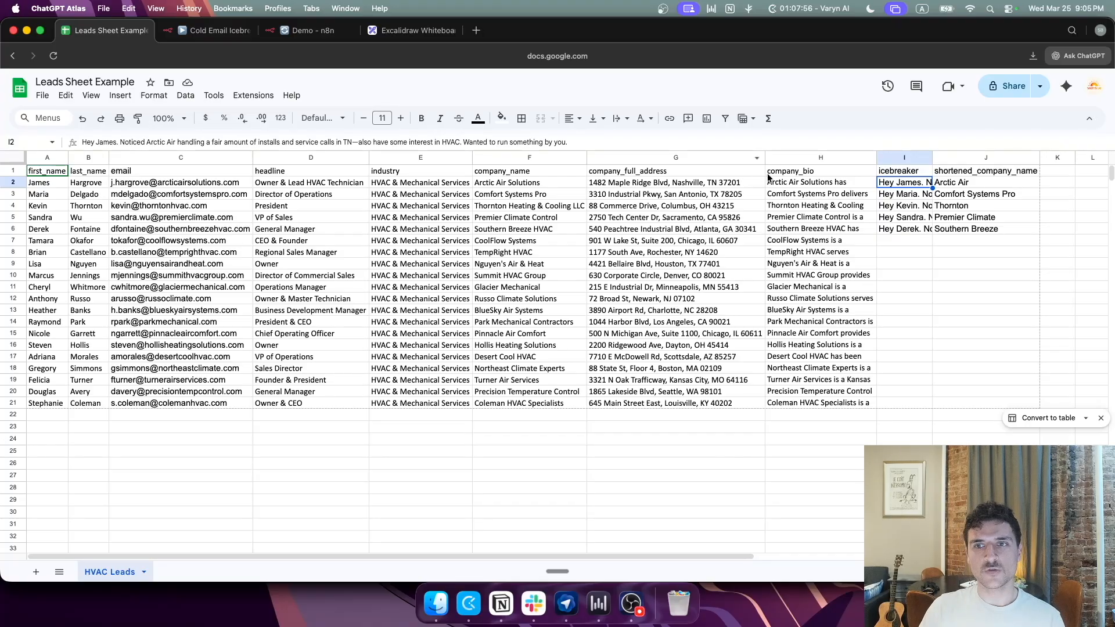
click(891, 194)
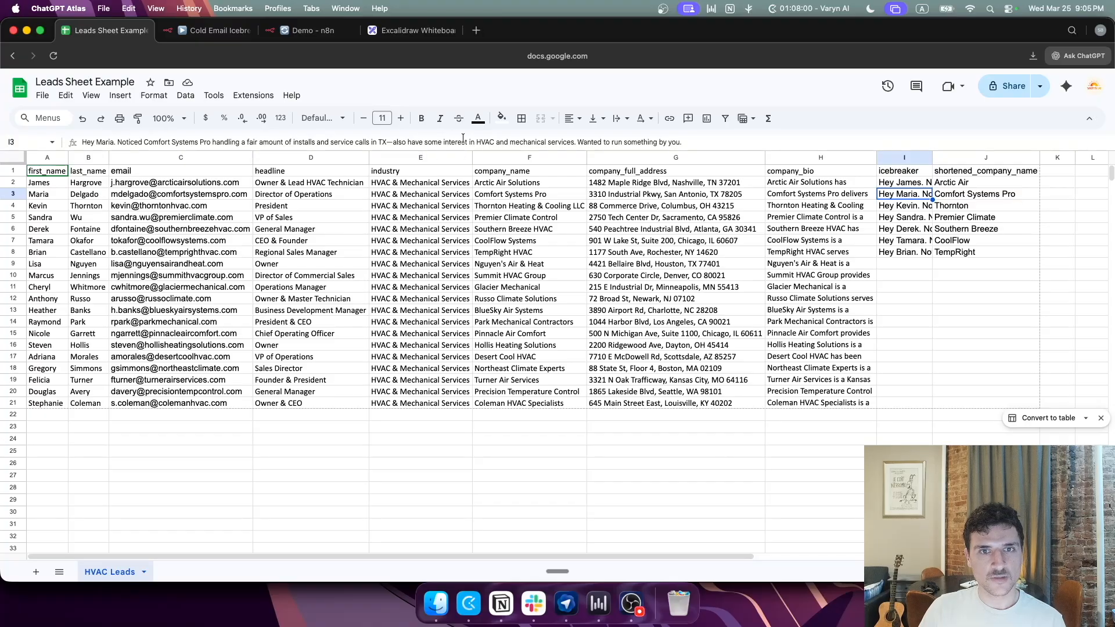
click(903, 208)
click(901, 219)
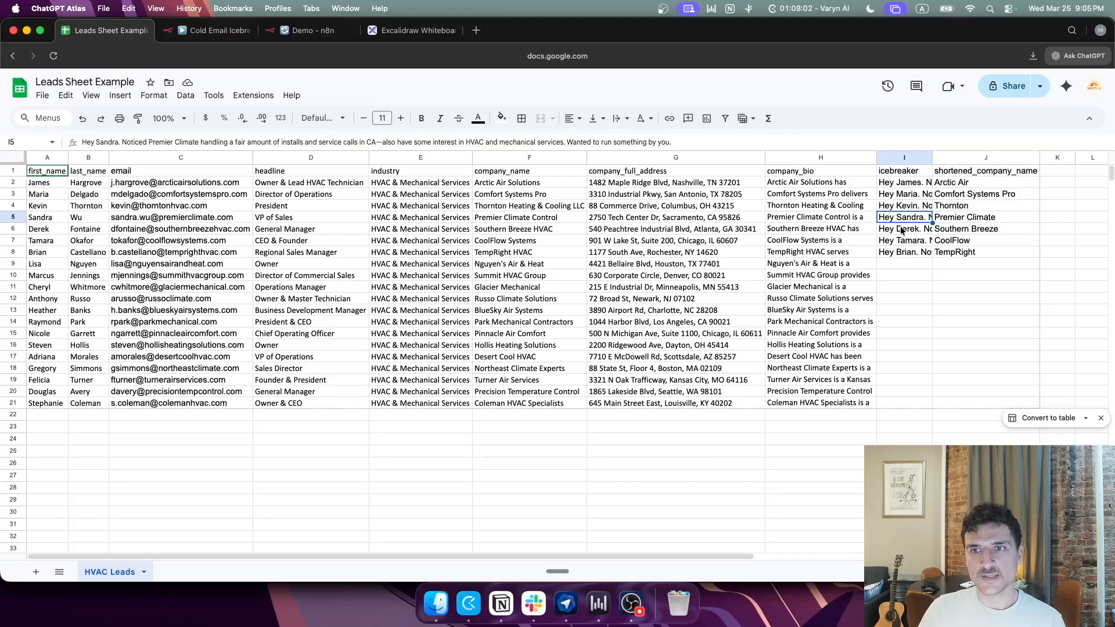
click(900, 229)
click(897, 242)
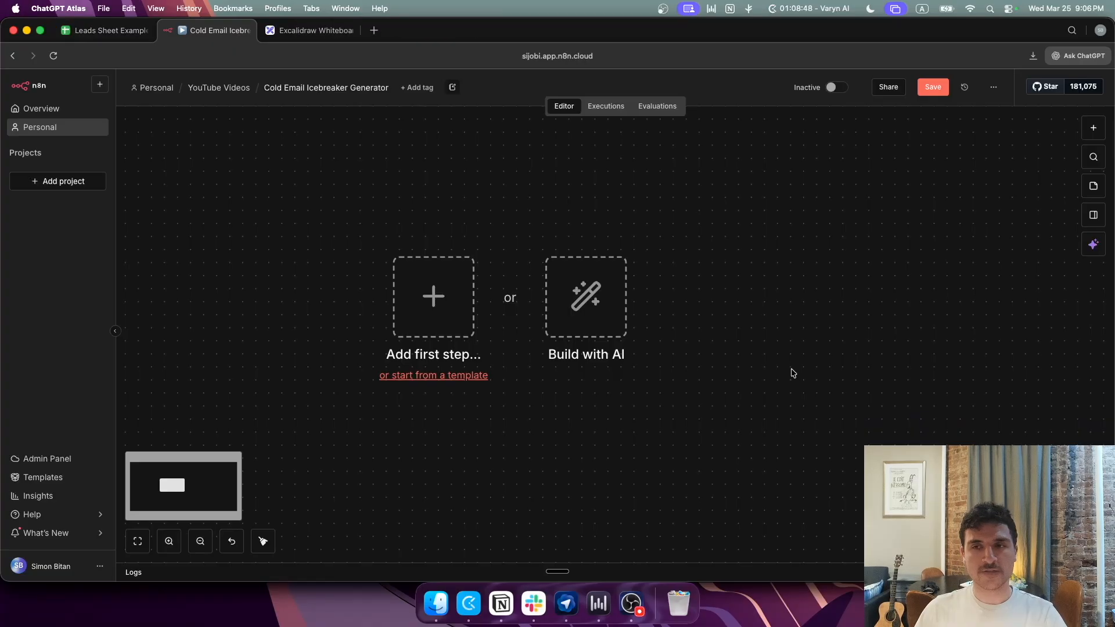
drag(744, 319, 798, 358)
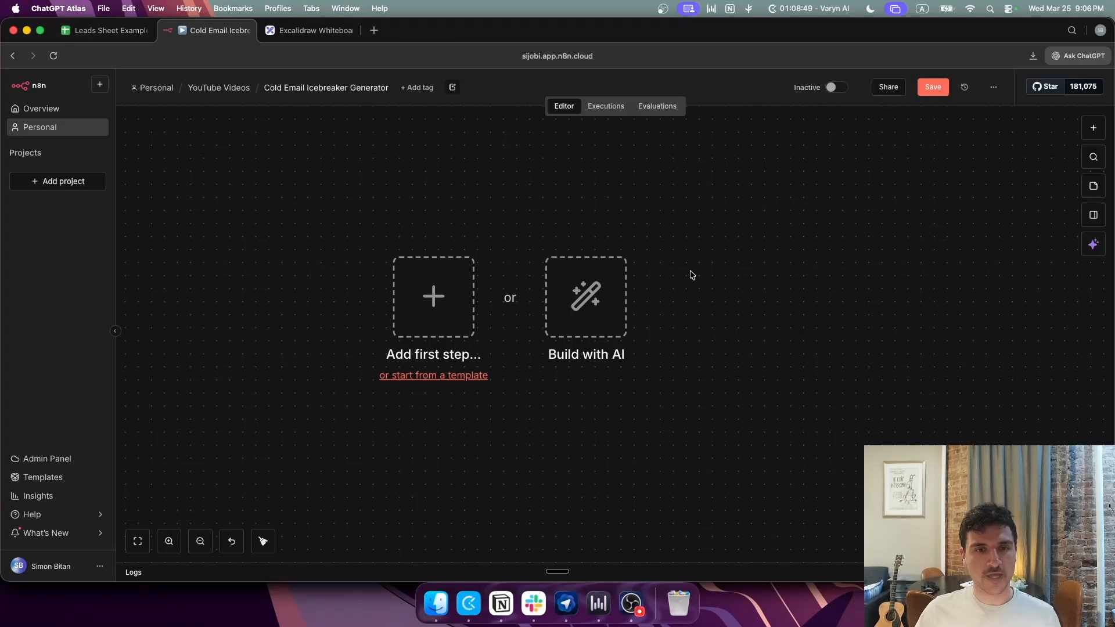
Step: Start the new workflow with a manual trigger
scroll(540, 154, up, 2)
scroll(540, 154, left, 2)
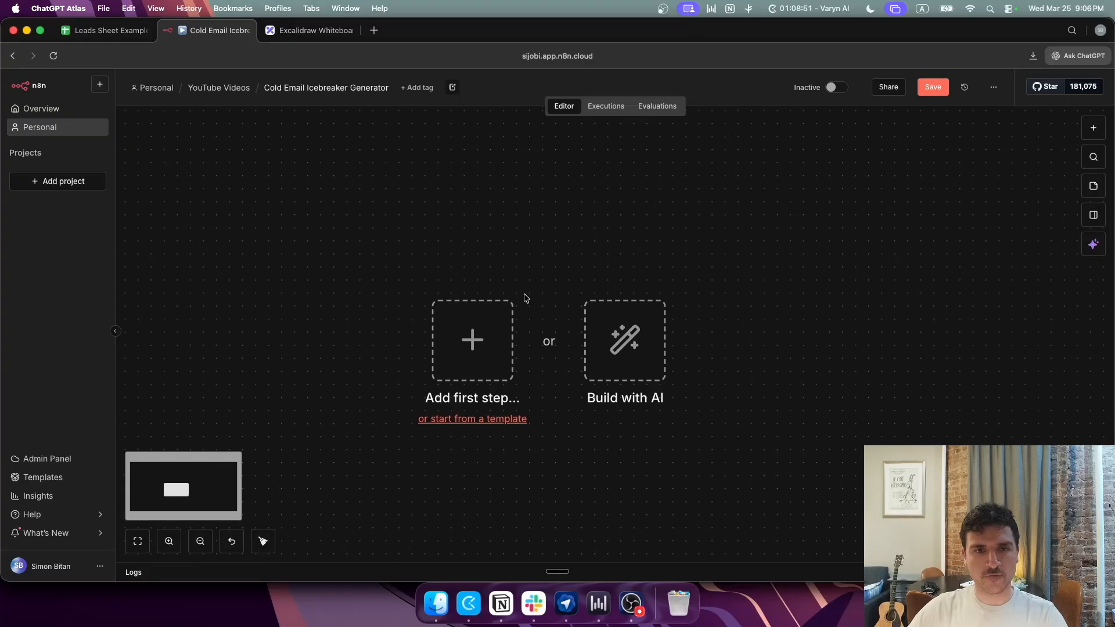
click(504, 328)
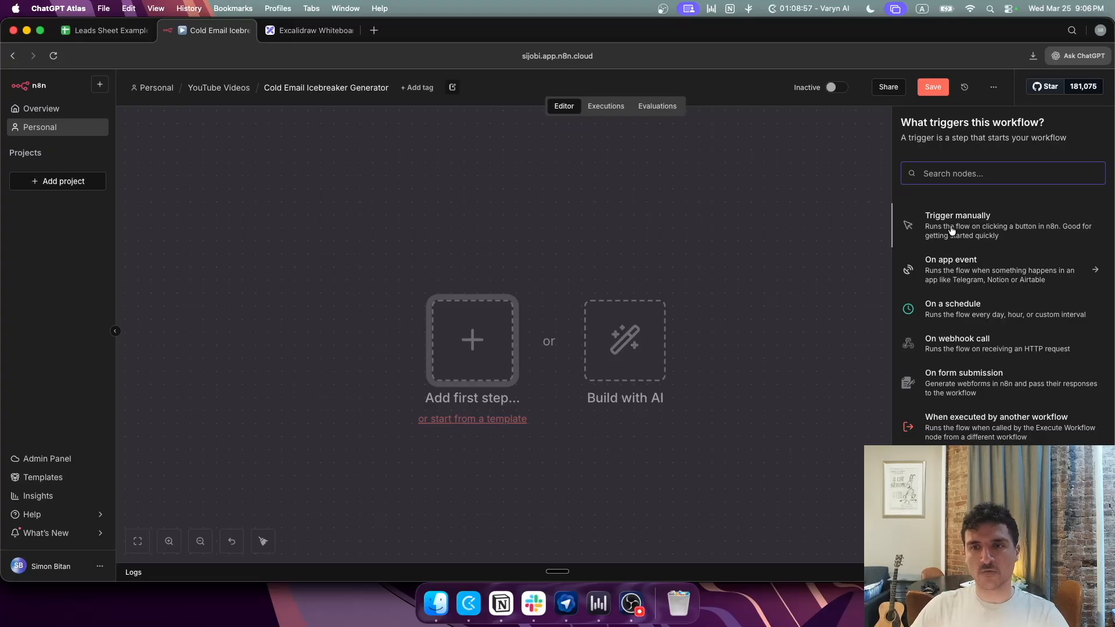
click(951, 231)
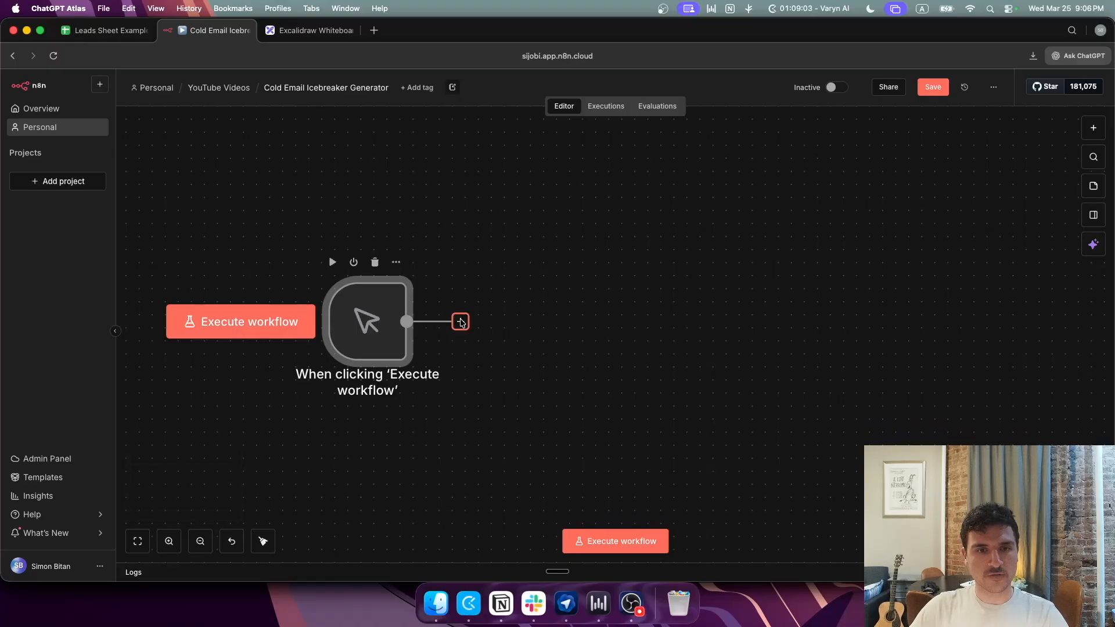
Step: Add a Google Sheets Get row(s) node reading the HVAC Leads sheet of Leads Sheet Example
click(462, 321)
text(google)
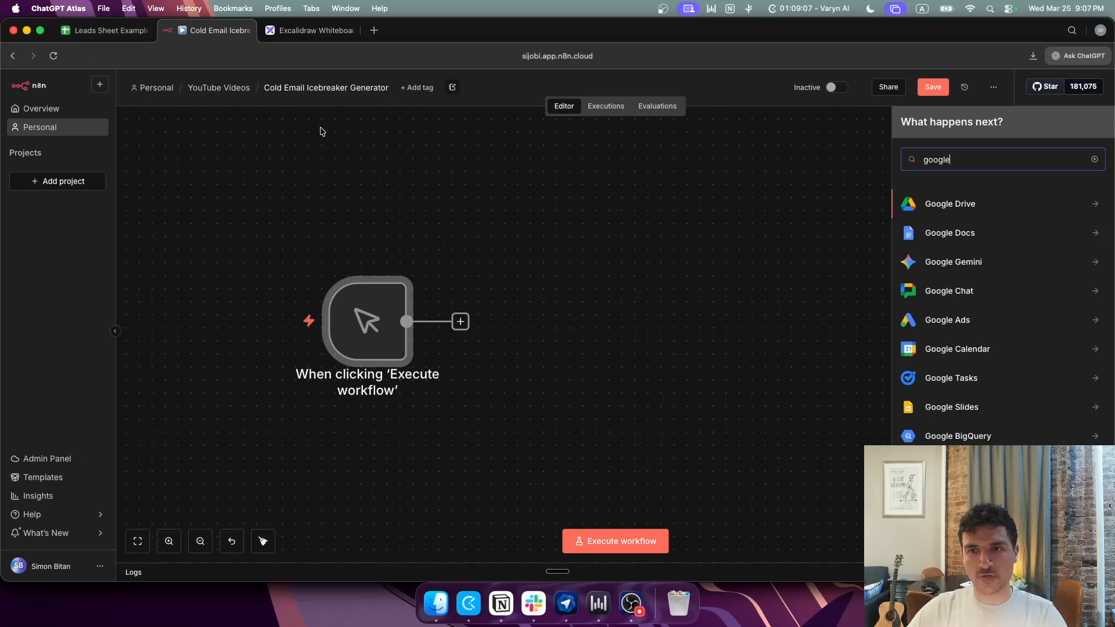
text( sh)
click(939, 209)
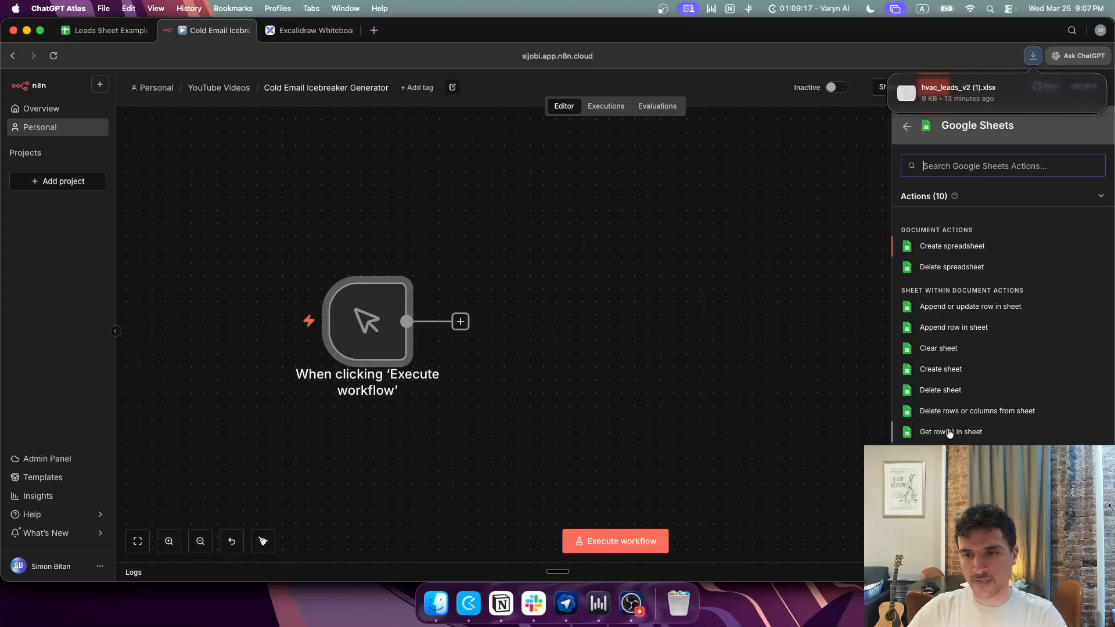
click(950, 433)
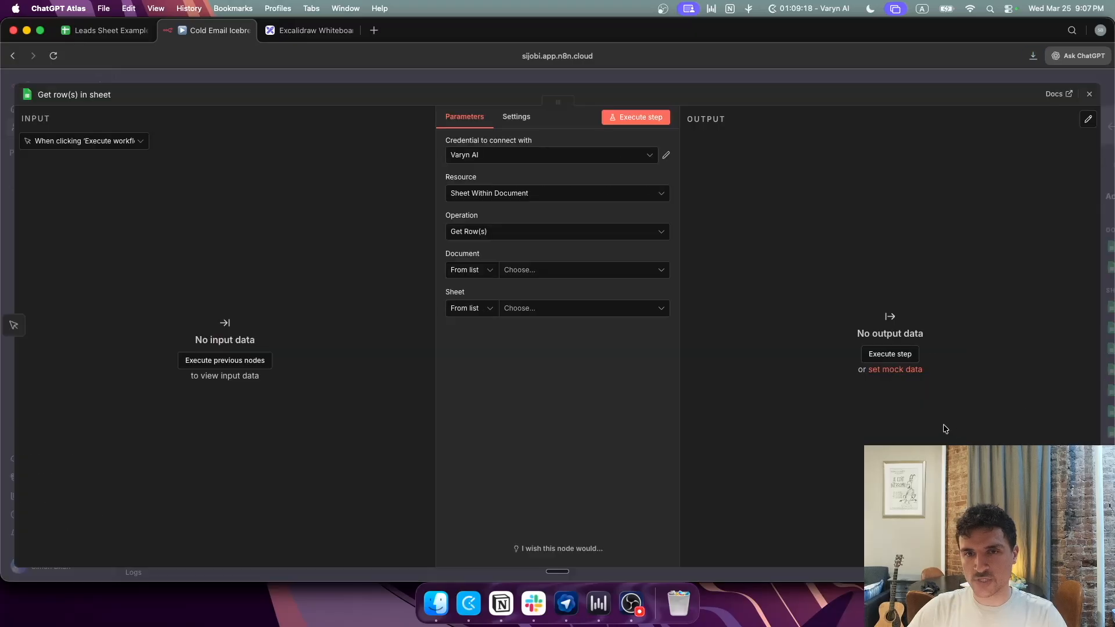
click(569, 273)
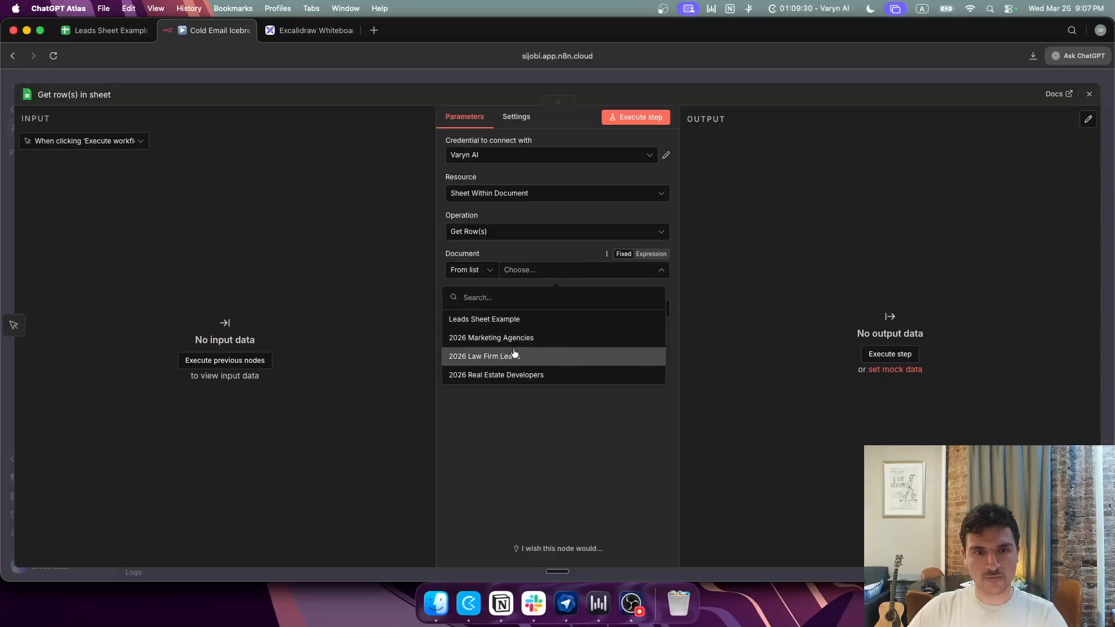
click(510, 320)
click(511, 308)
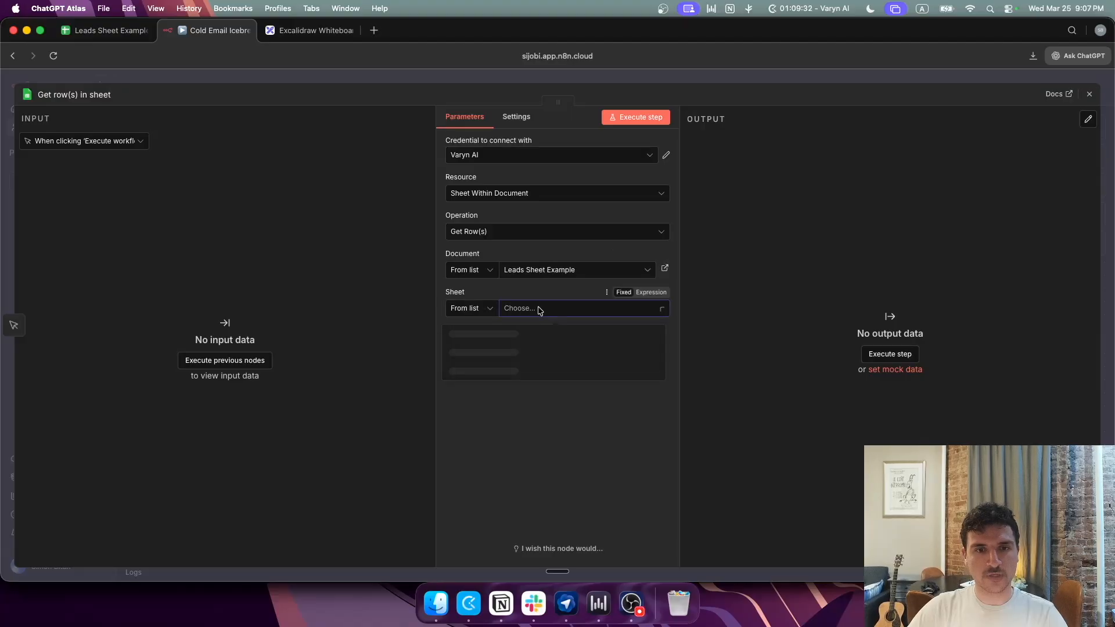
click(493, 345)
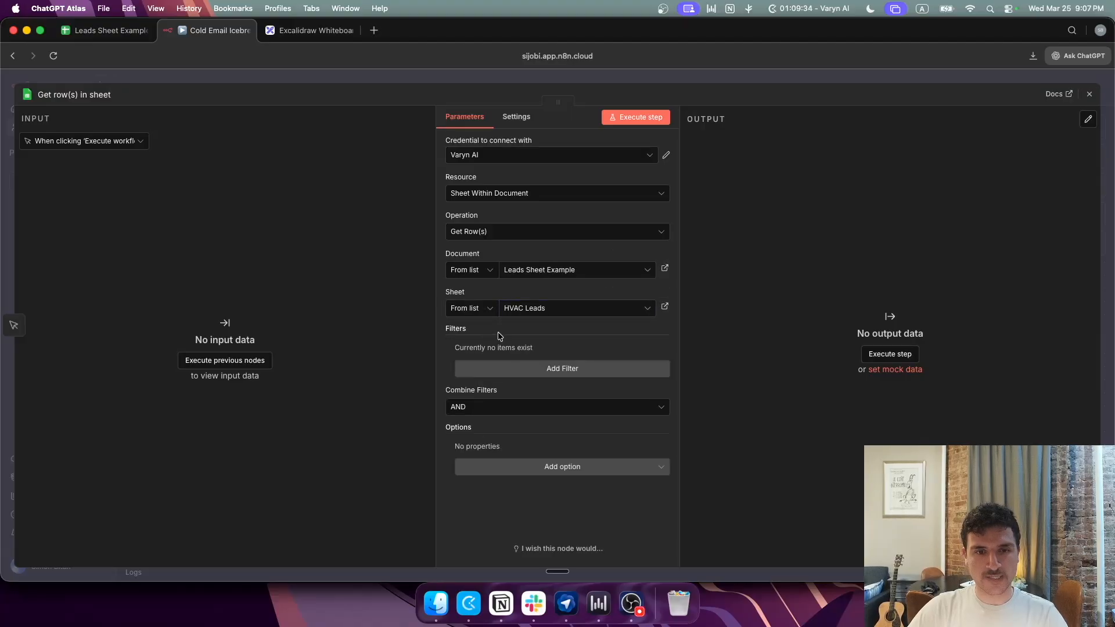
click(507, 85)
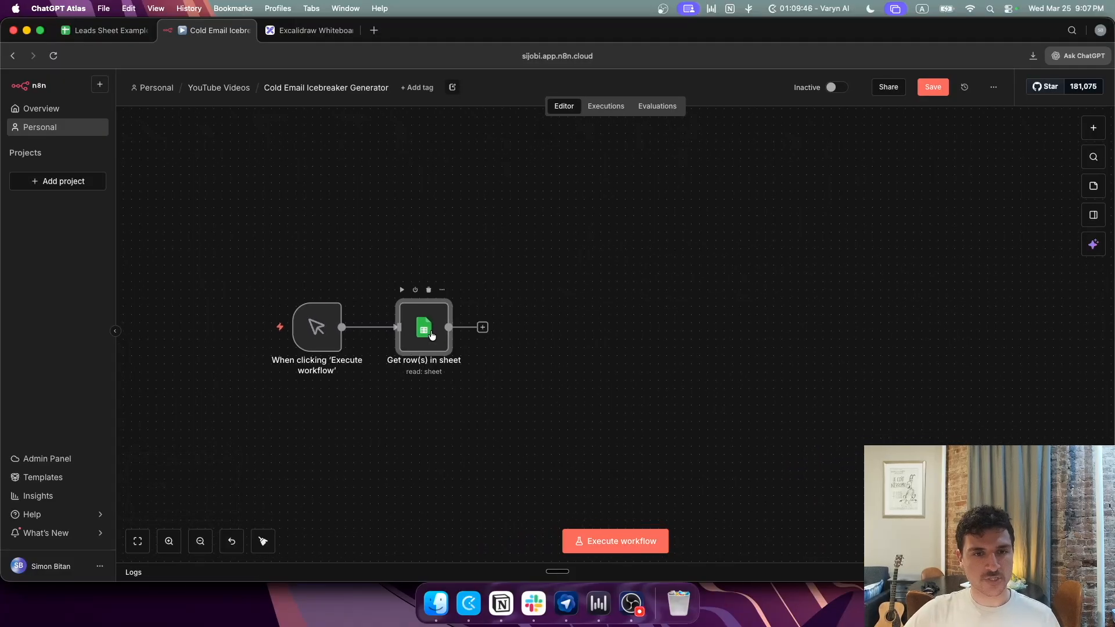
Step: Add a Loop Over Items node after Get row(s) in sheet
click(483, 328)
text(loop)
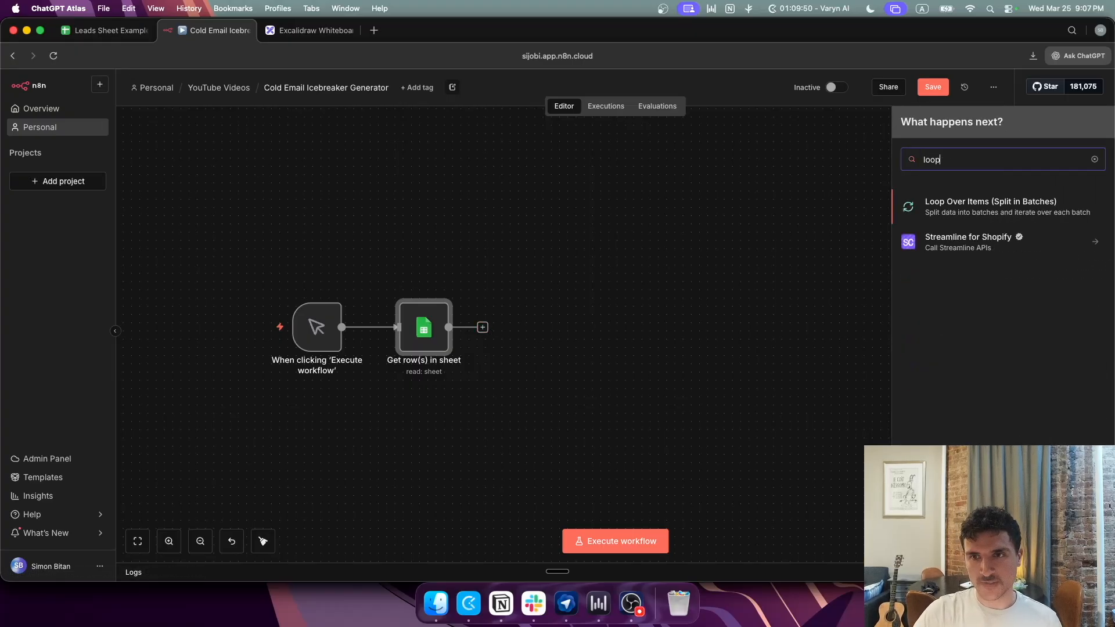
click(958, 207)
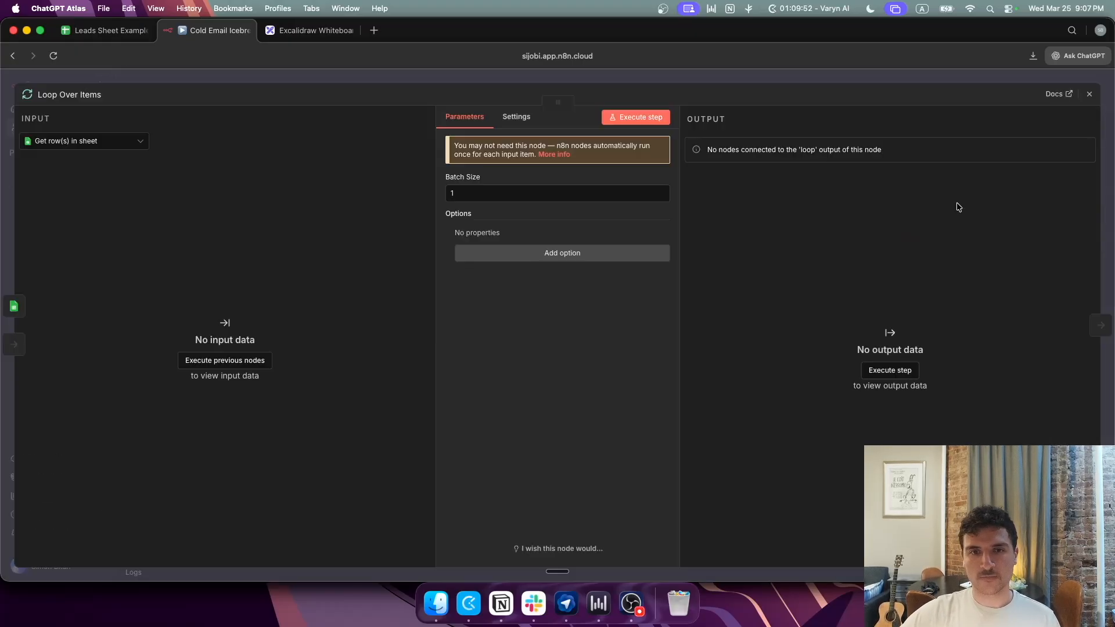
click(492, 81)
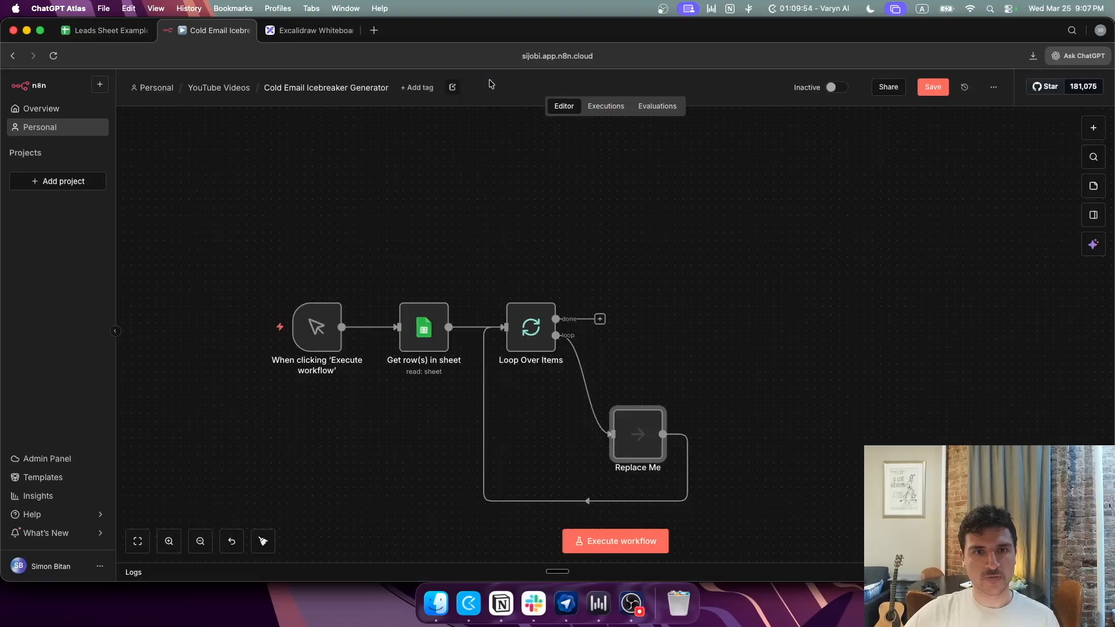
Step: Delete the Replace Me placeholder node and its connection from the loop
click(592, 387)
mouse_move(639, 432)
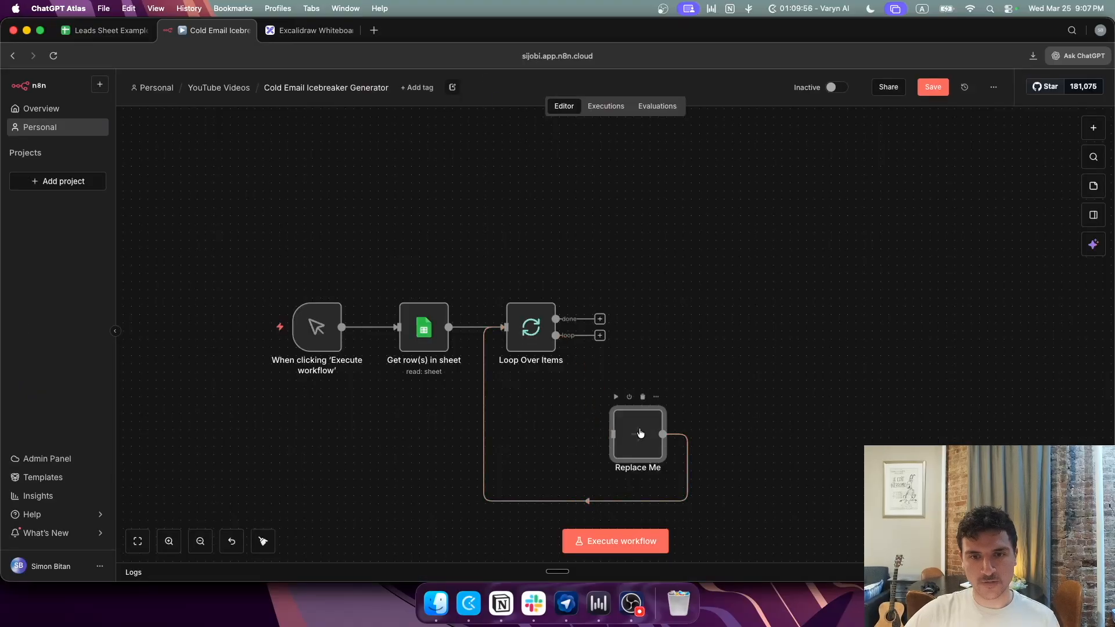
click(644, 398)
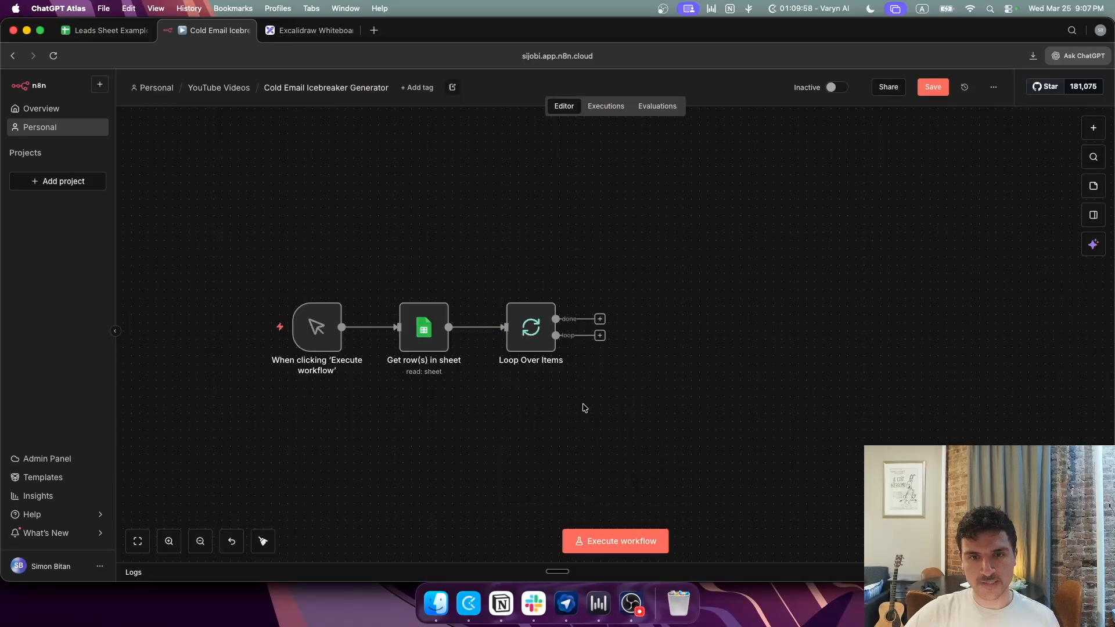
click(600, 335)
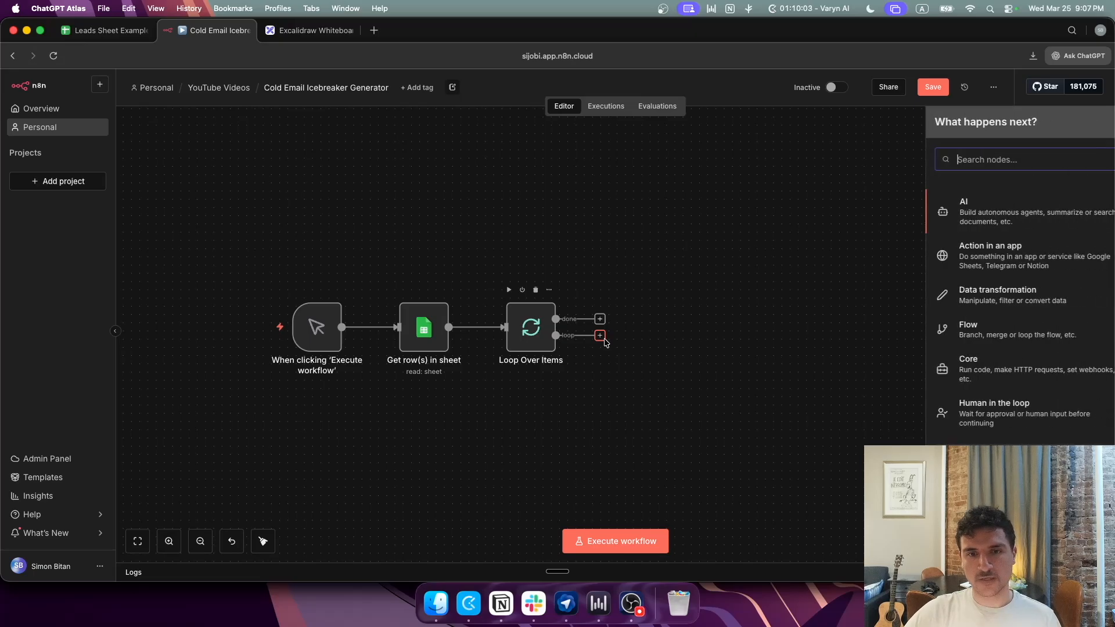
Step: Add an If node testing whether {{ $json.icebreaker }} is empty, then save the workflow
text(if)
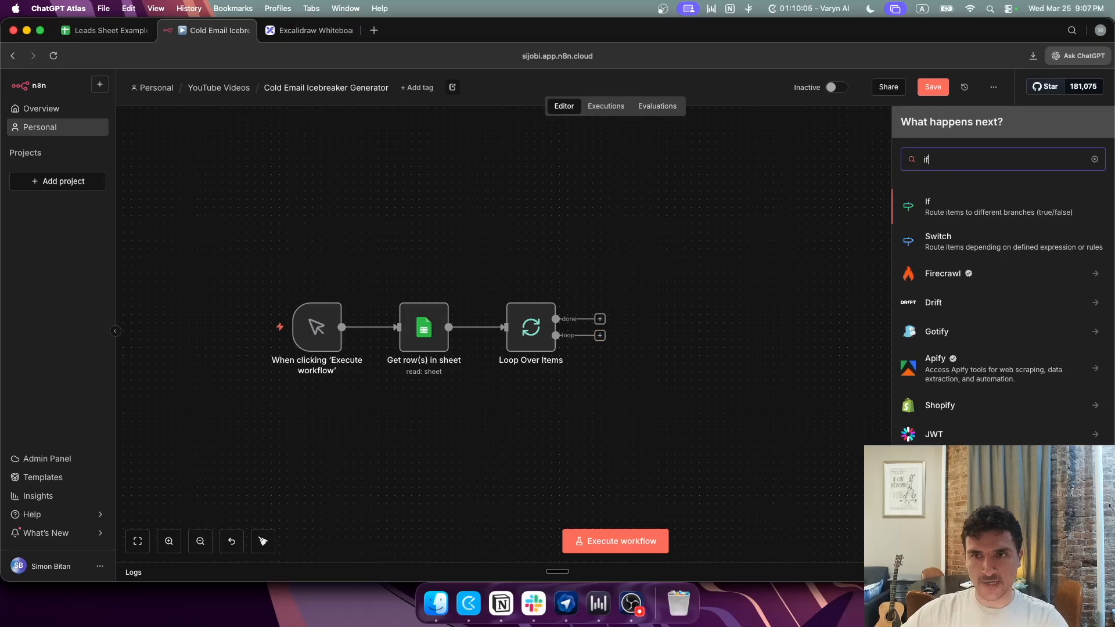
click(993, 201)
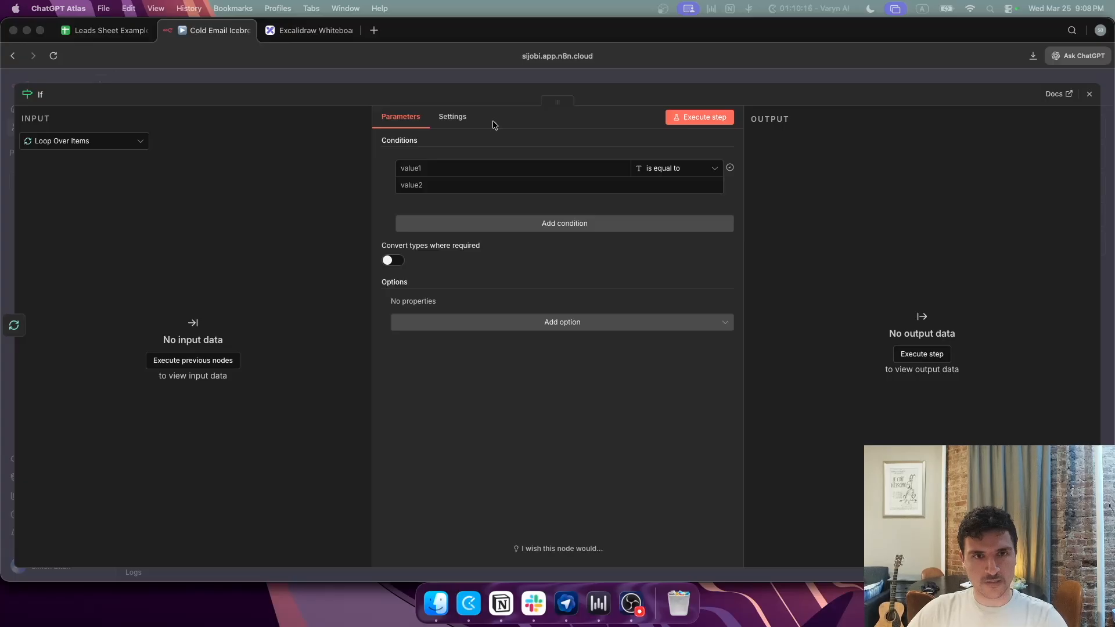
click(487, 170)
text({{ $json.icebreaker }})
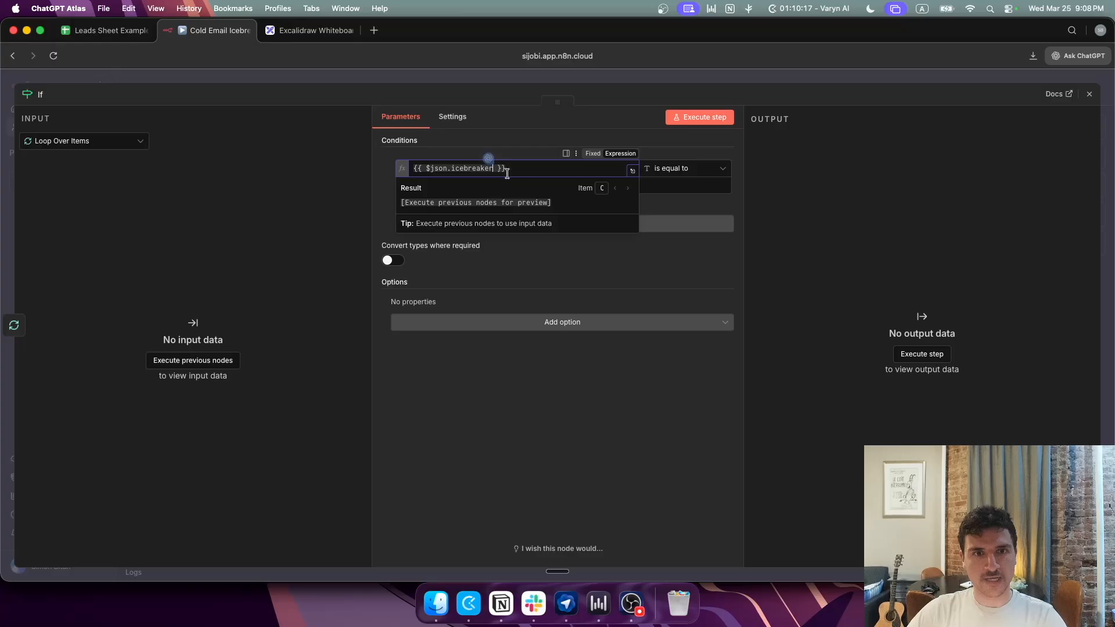
click(703, 169)
mouse_move(685, 202)
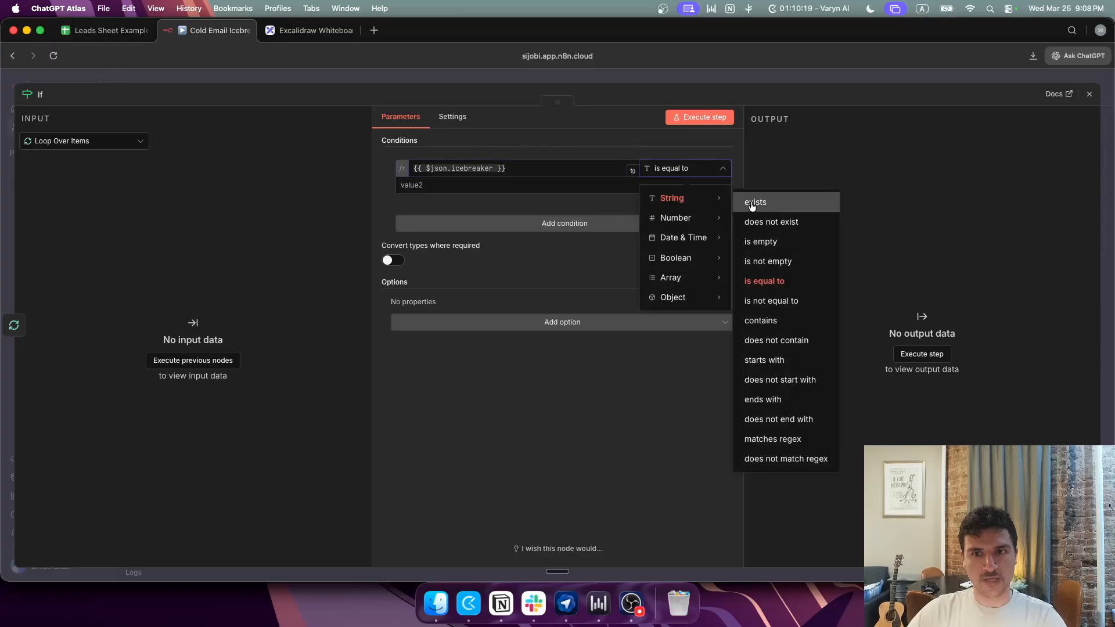
click(780, 245)
click(608, 74)
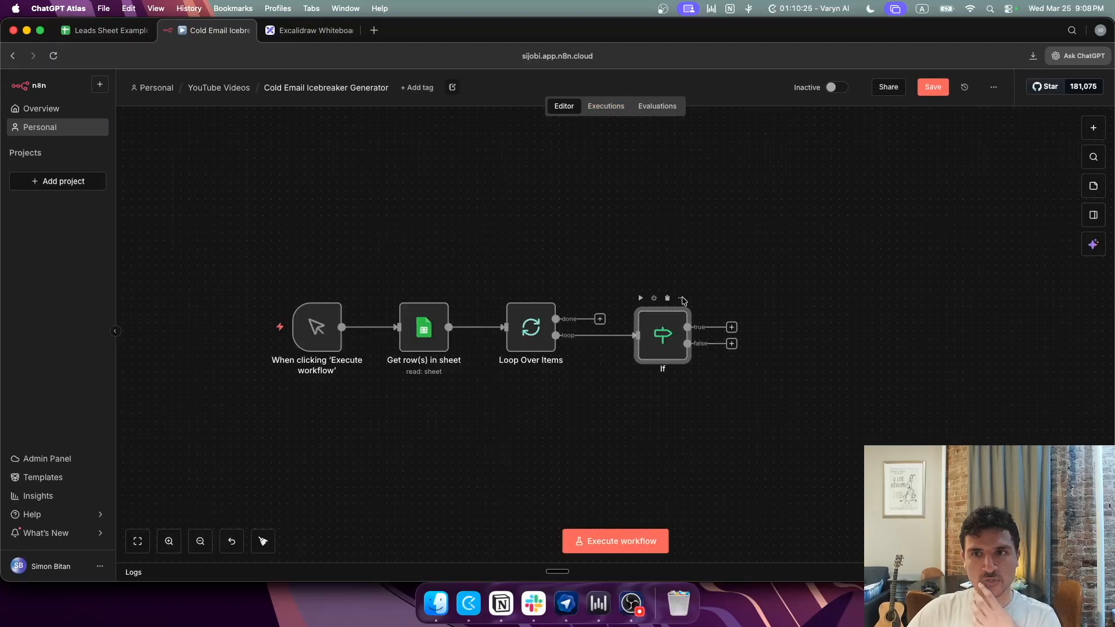
click(933, 87)
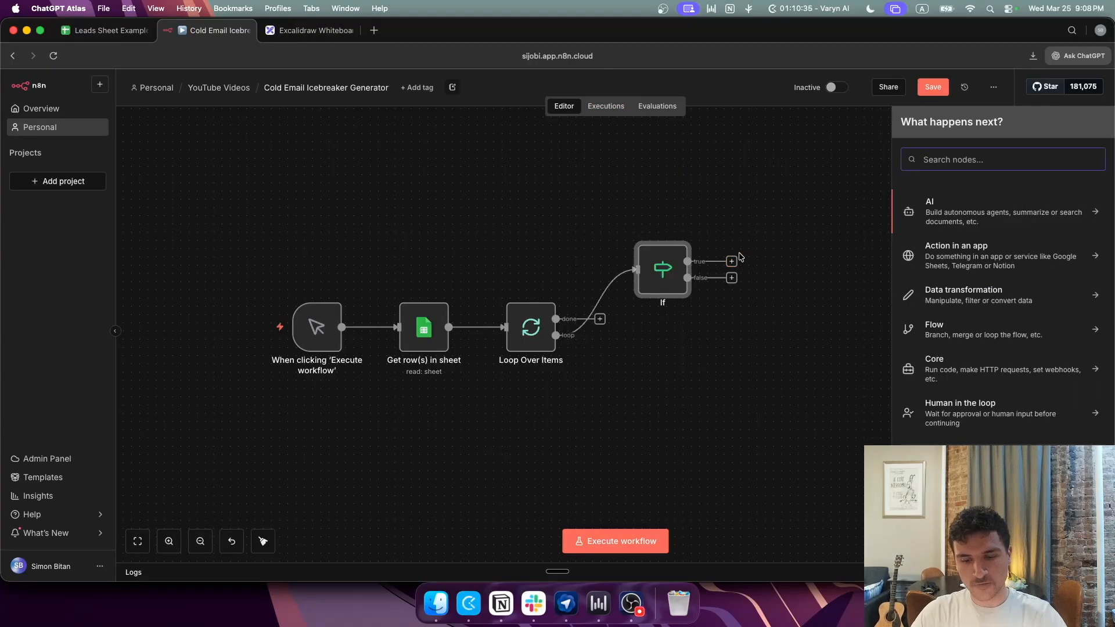
Step: Add an OpenAI 'Message a model' node after the If node
text(open)
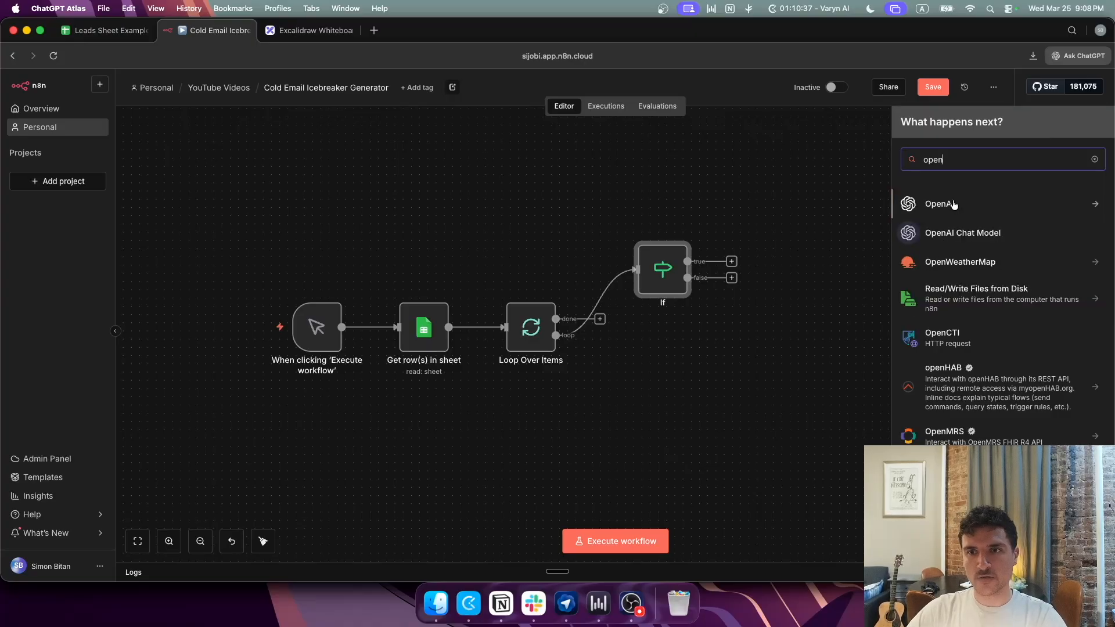
click(951, 204)
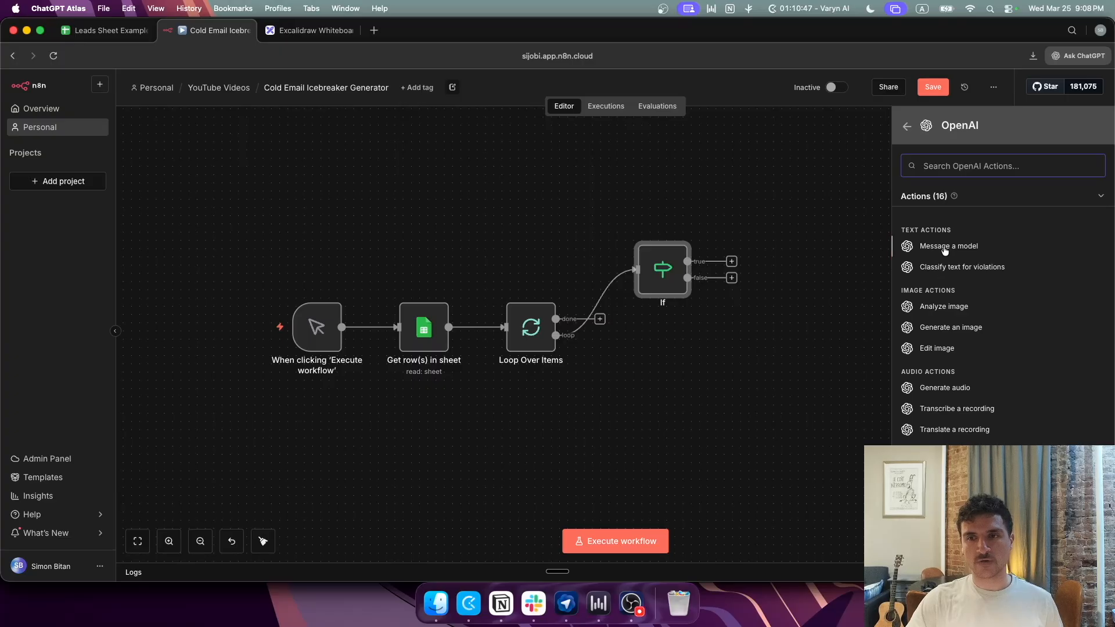
scroll(975, 306, down, 2)
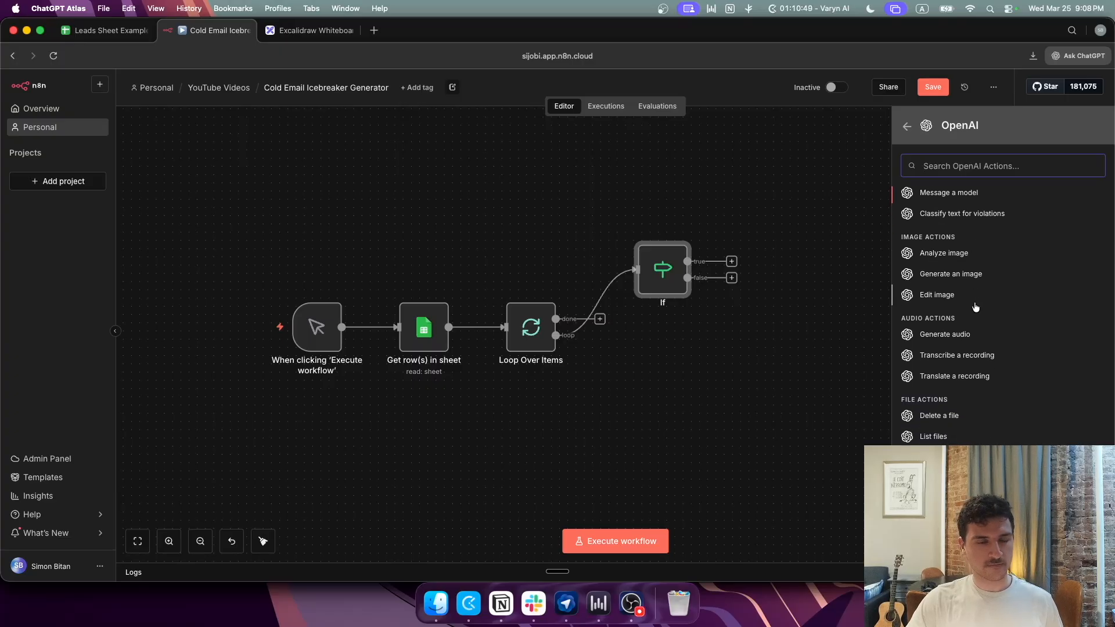
scroll(970, 290, up, 2)
click(948, 247)
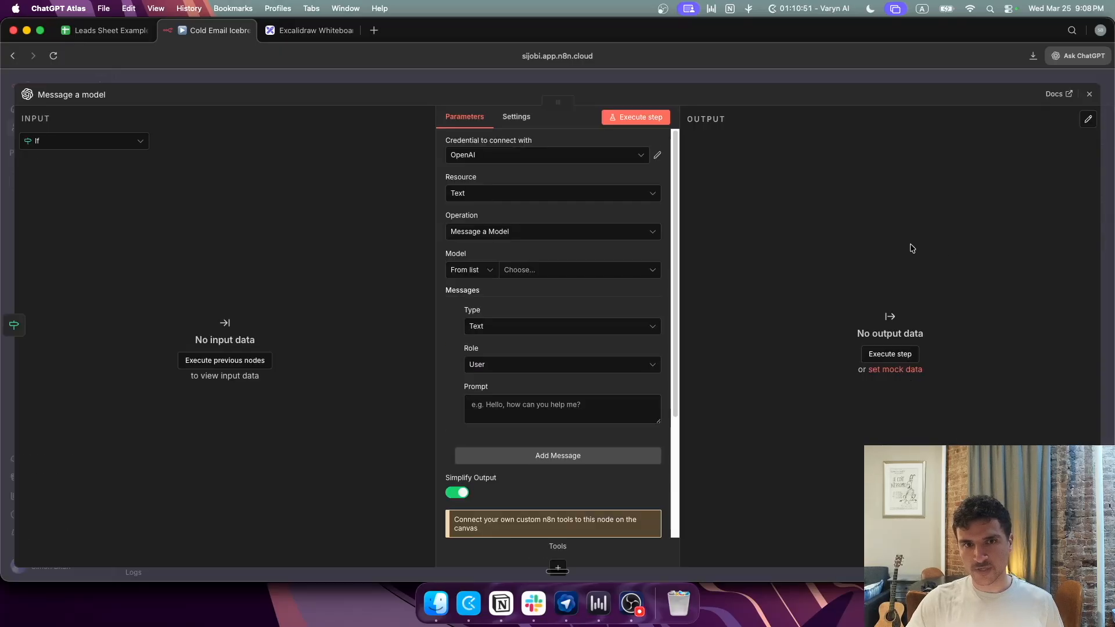
Step: Set the OpenAI node's model to GPT-5.4-MINI
scroll(568, 379, down, 3)
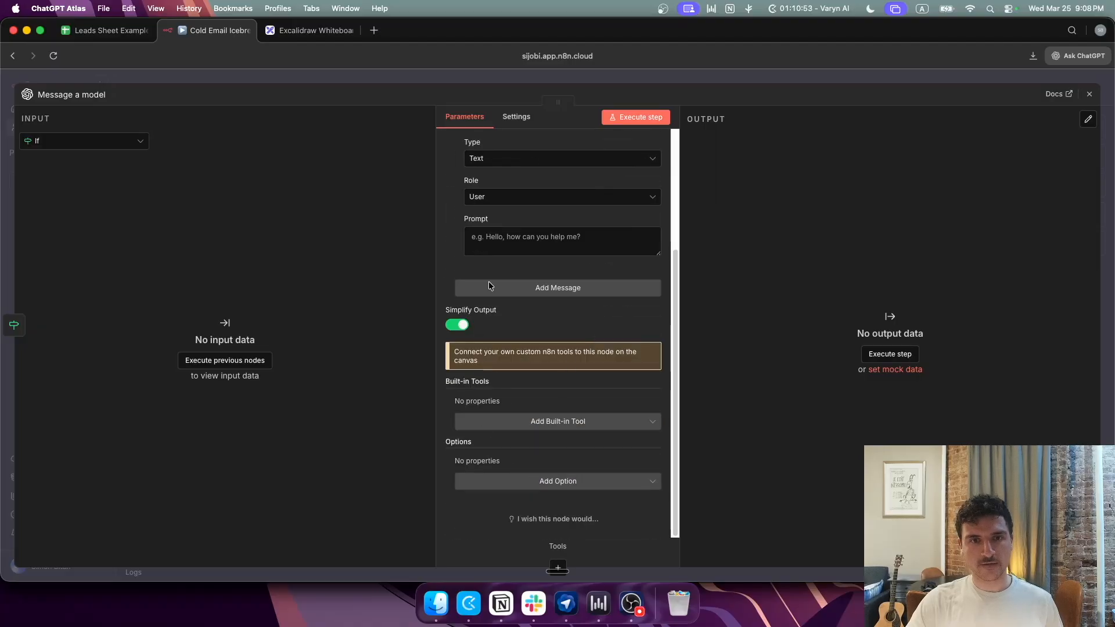
scroll(558, 325, up, 3)
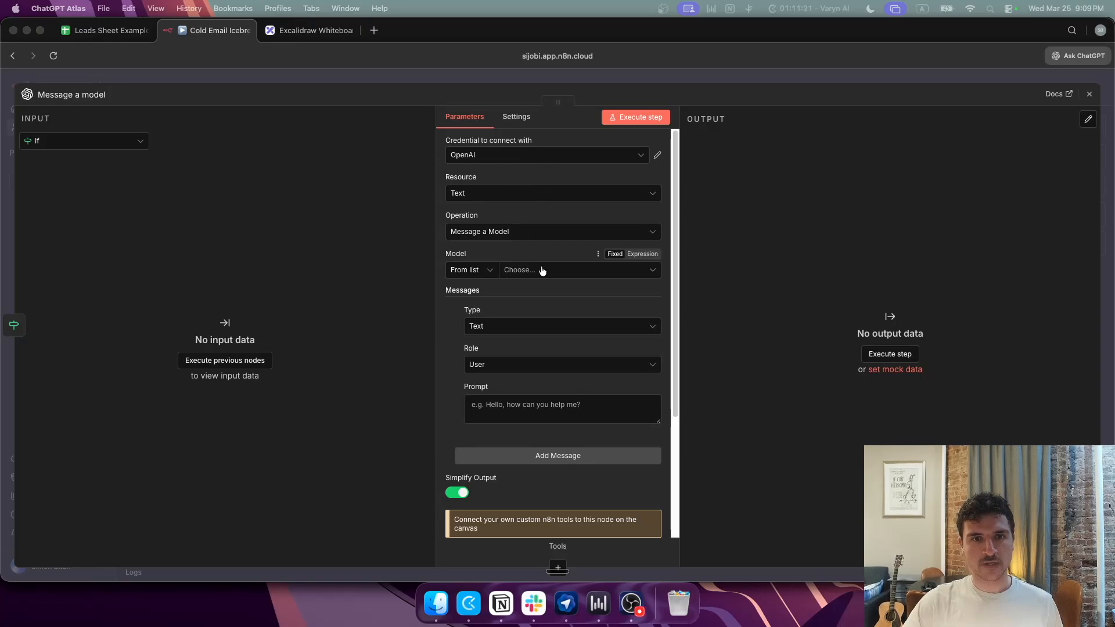
click(580, 272)
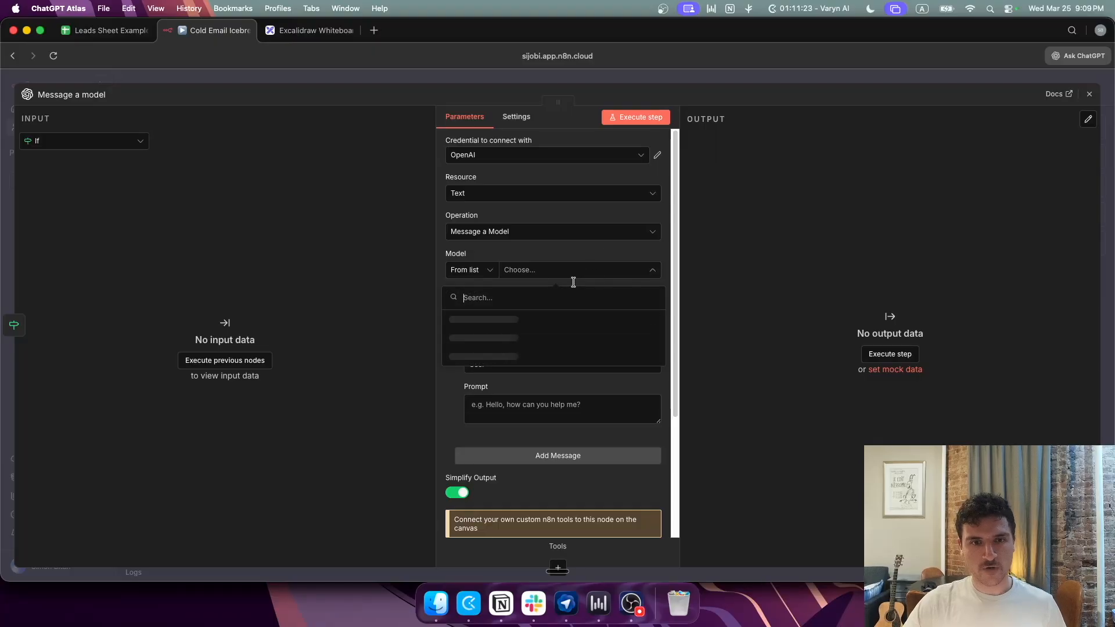
text(5.4)
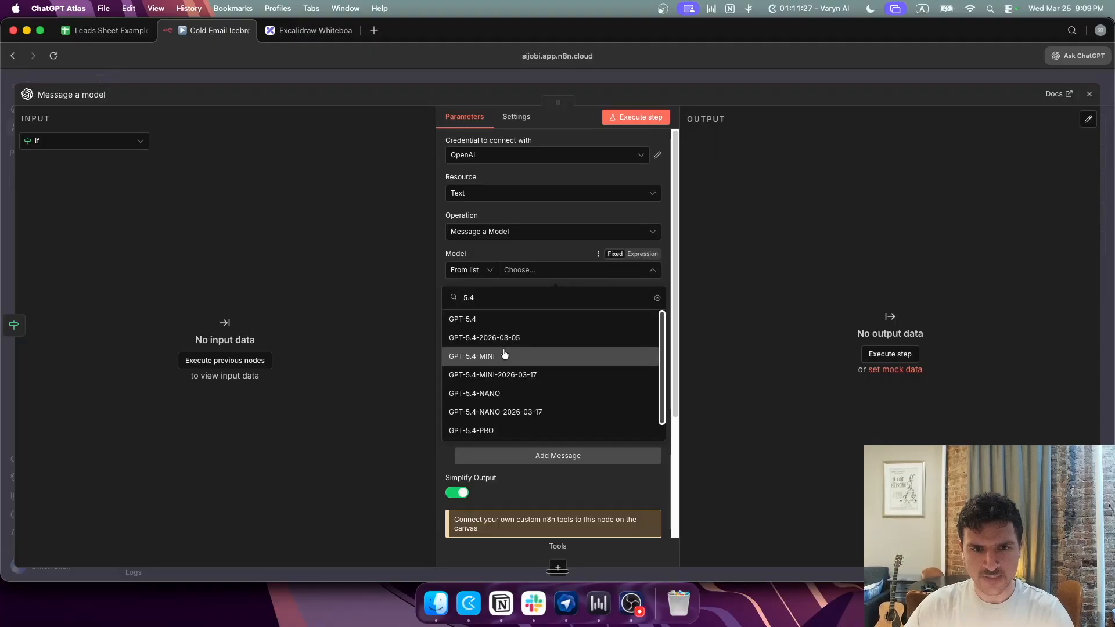
click(504, 356)
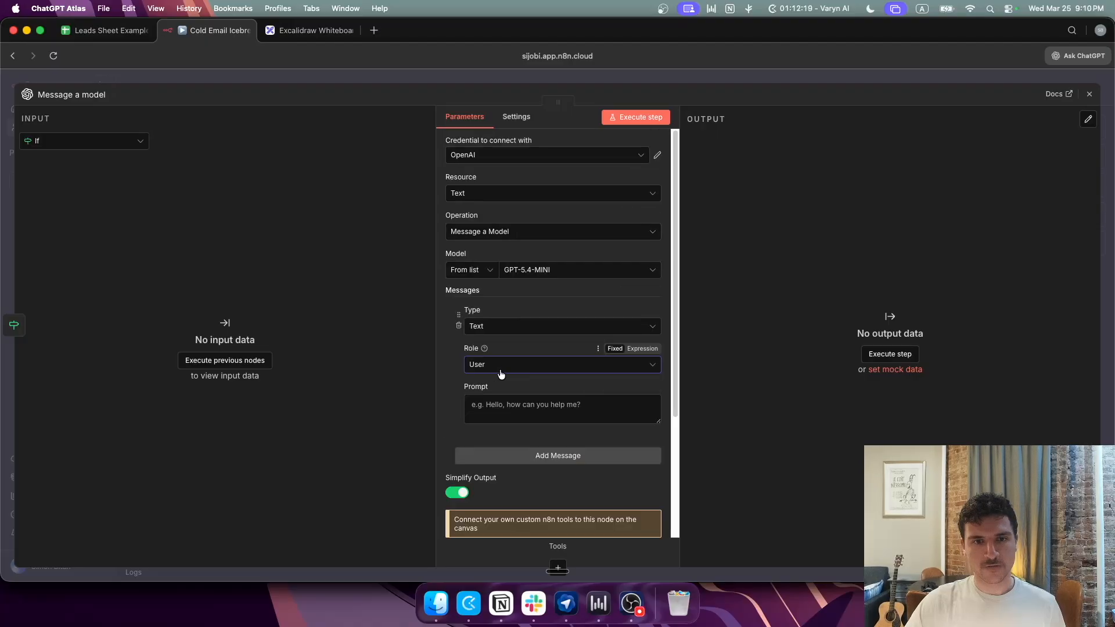
Step: Make the first message a System prompt 'You are a helpful, intelligent writing assistant.' and add a User message
click(502, 365)
click(490, 452)
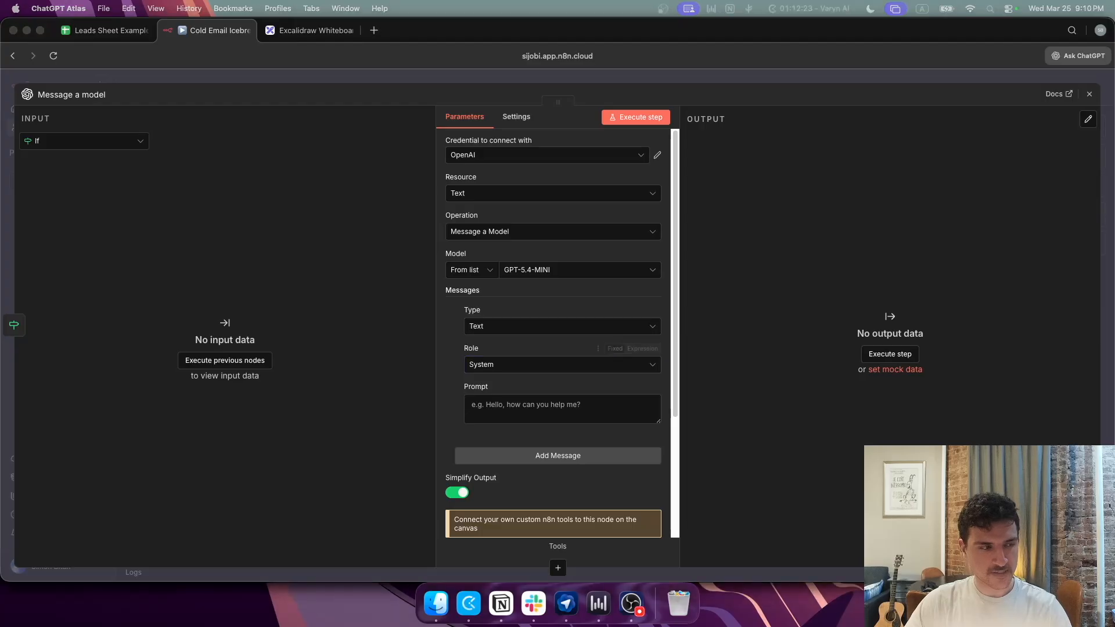
click(517, 365)
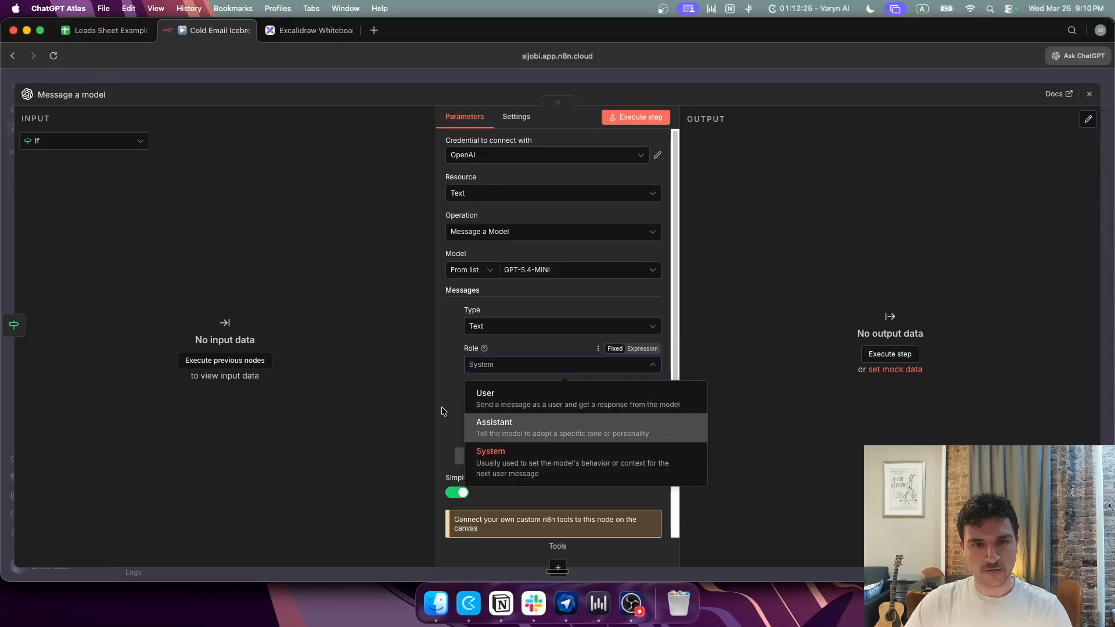
click(491, 456)
click(503, 407)
text(You are a helpful, intelligent writing assistant.)
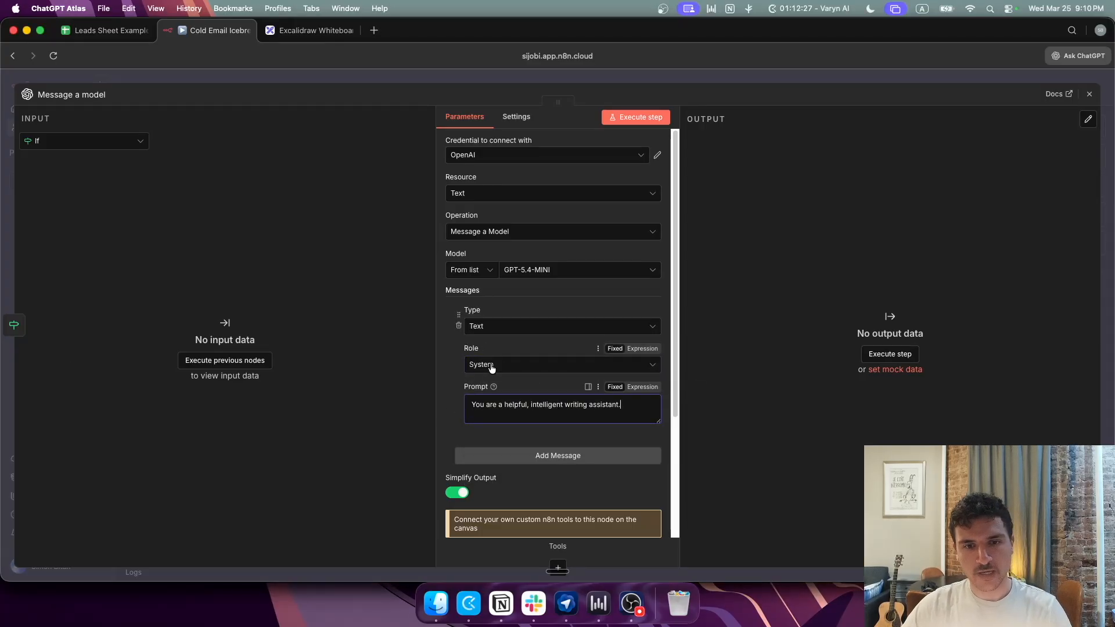
scroll(537, 423, down, 1)
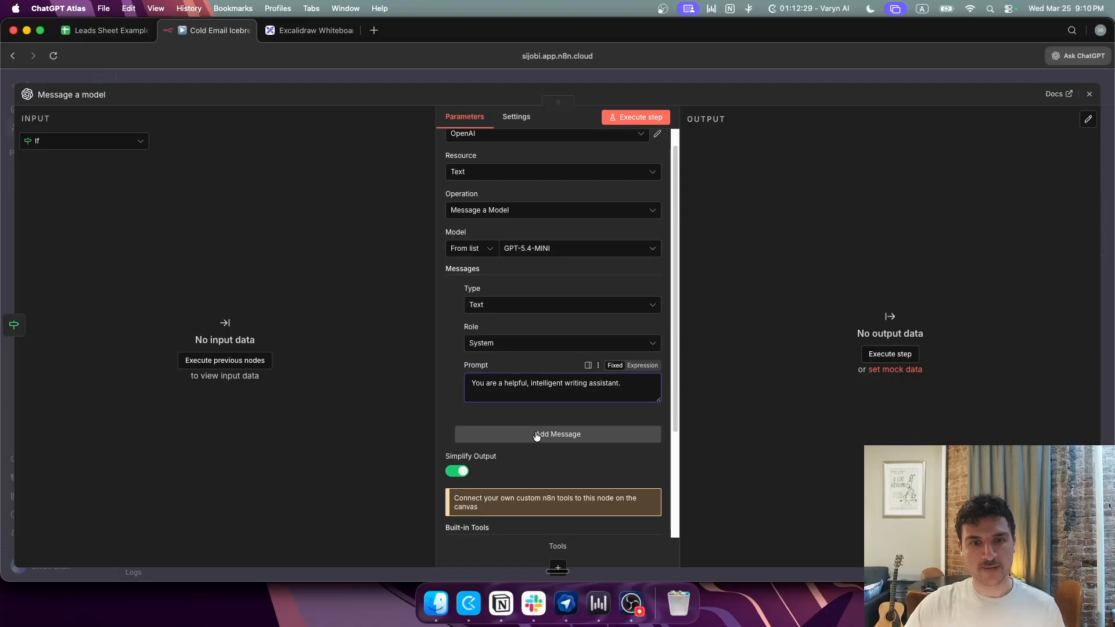
click(537, 434)
scroll(528, 430, down, 3)
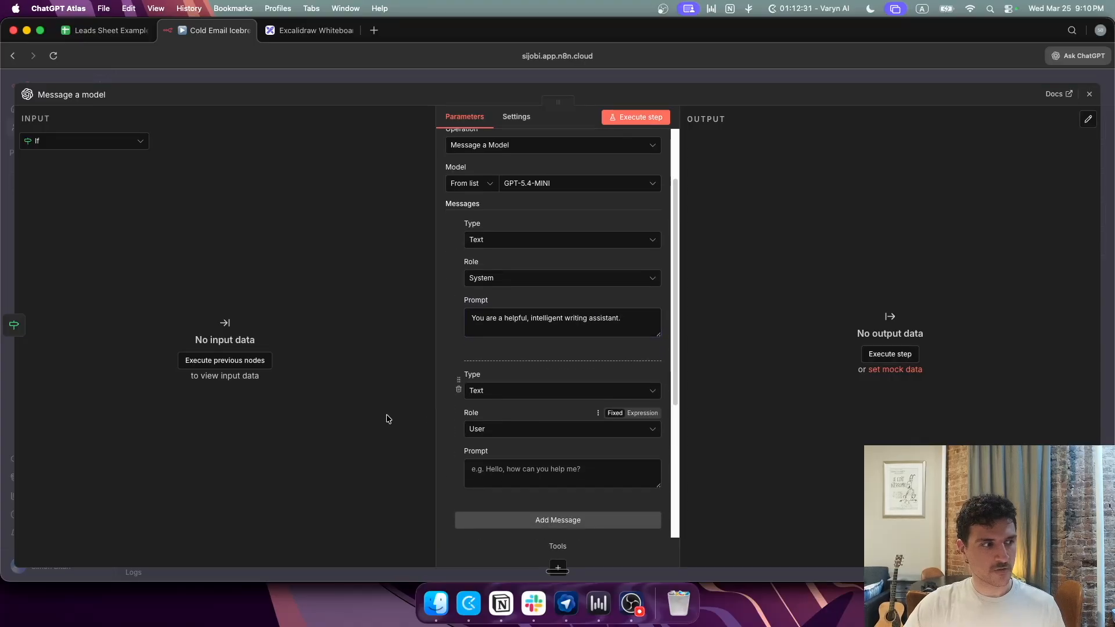
Step: Paste the one-line email icebreaker prompt into the Text-type User message as an expression
click(514, 392)
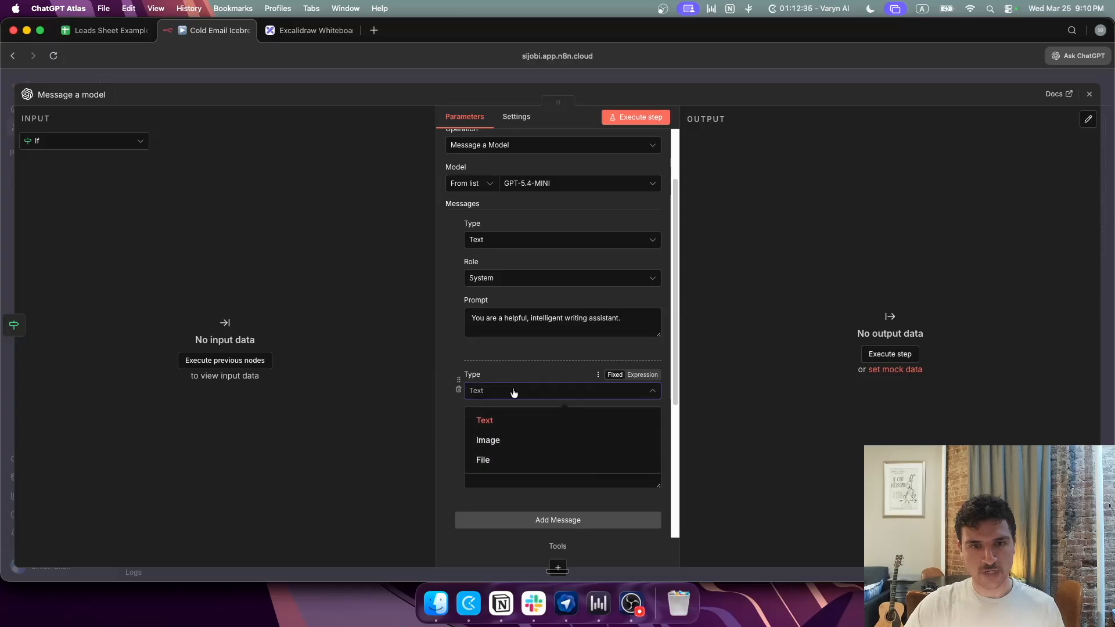
click(484, 419)
scroll(485, 448, down, 1)
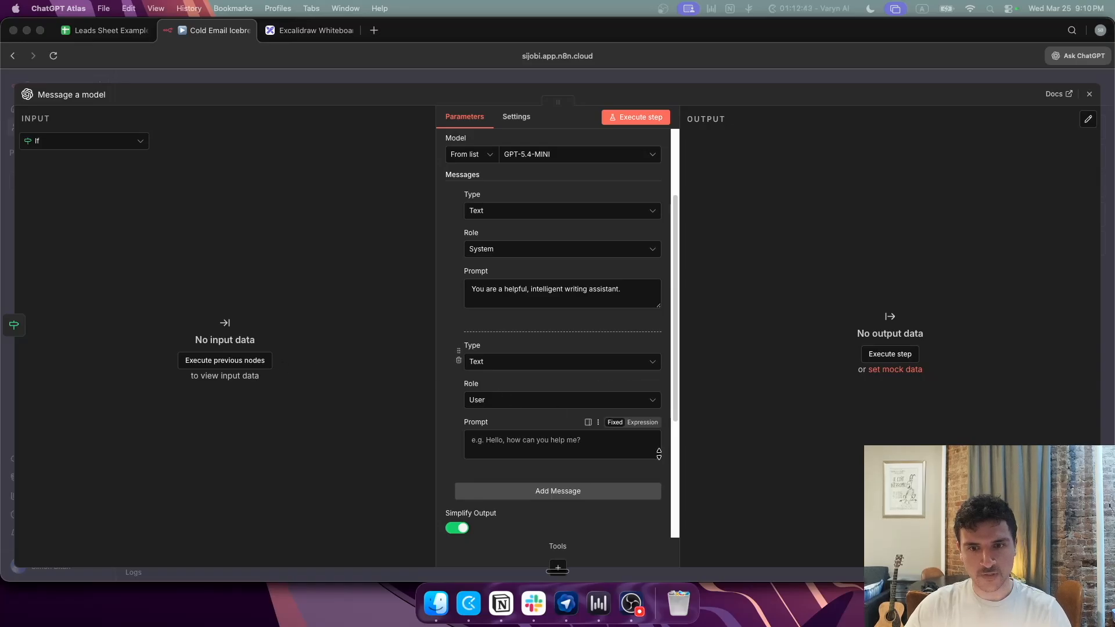
click(537, 362)
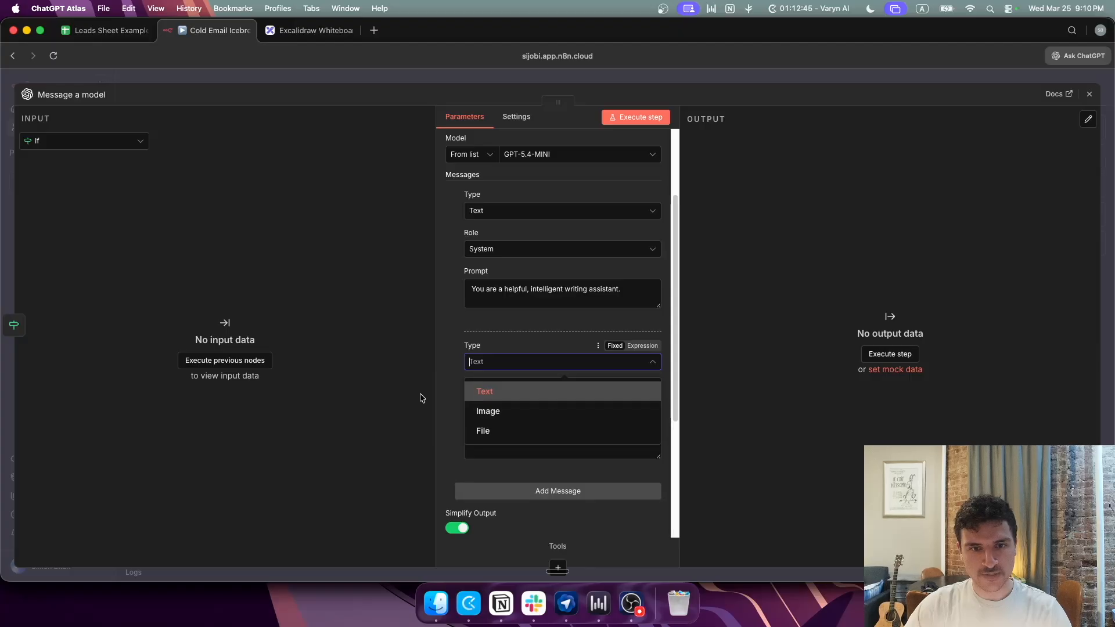
click(454, 392)
click(534, 441)
key(cmd+v)
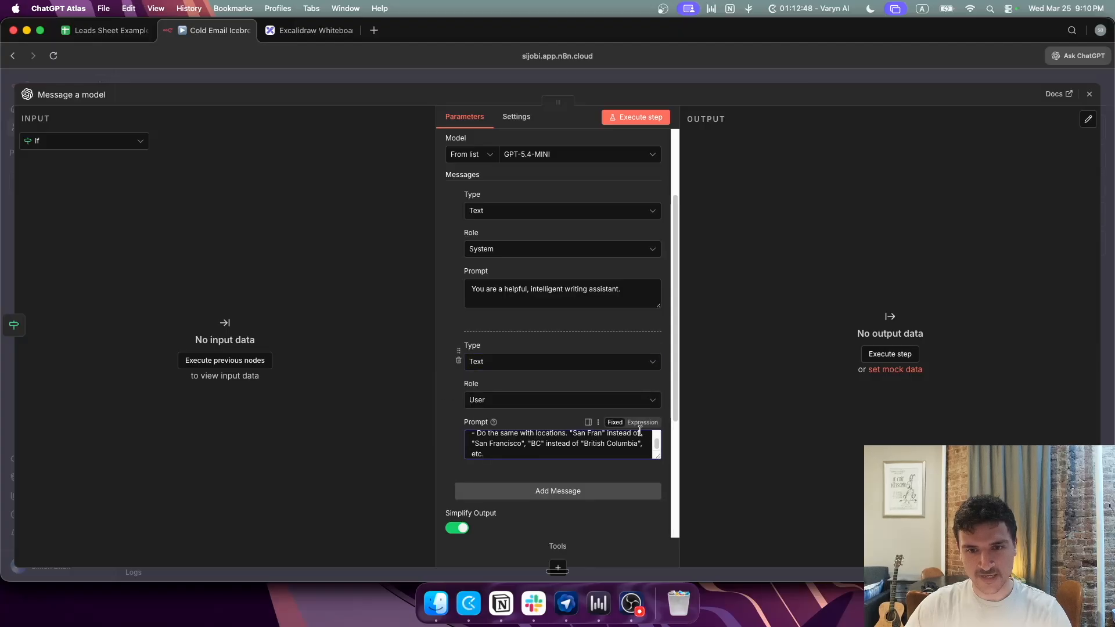
click(642, 422)
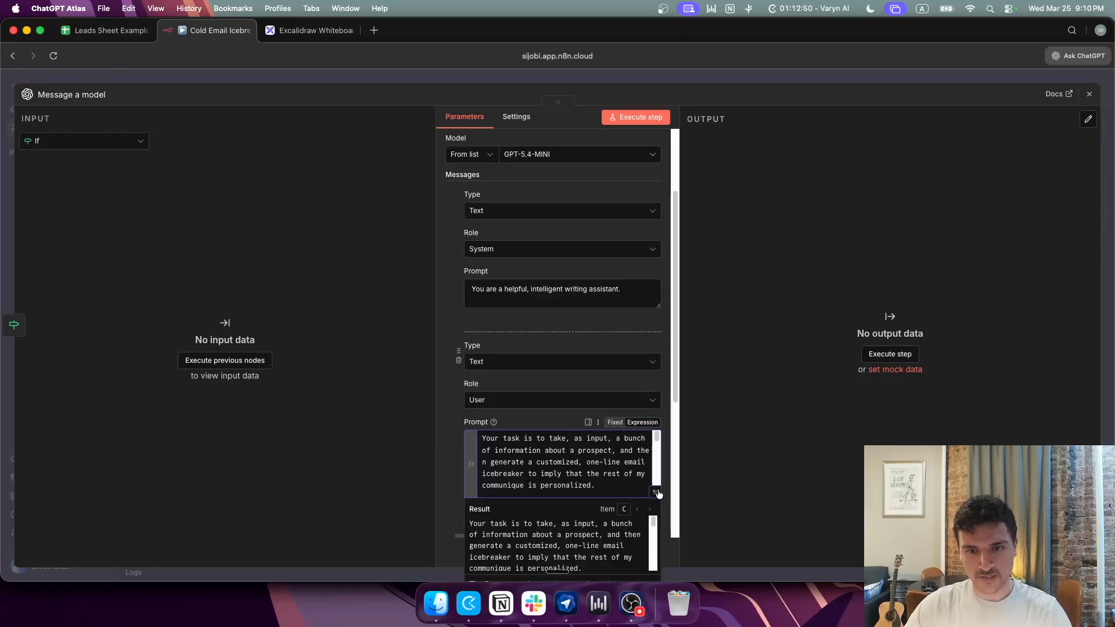
click(655, 492)
Step: Scroll through the icebreaker prompt, highlighting the JSON output format block and the 'Always remove' term list
scroll(470, 383, down, 3)
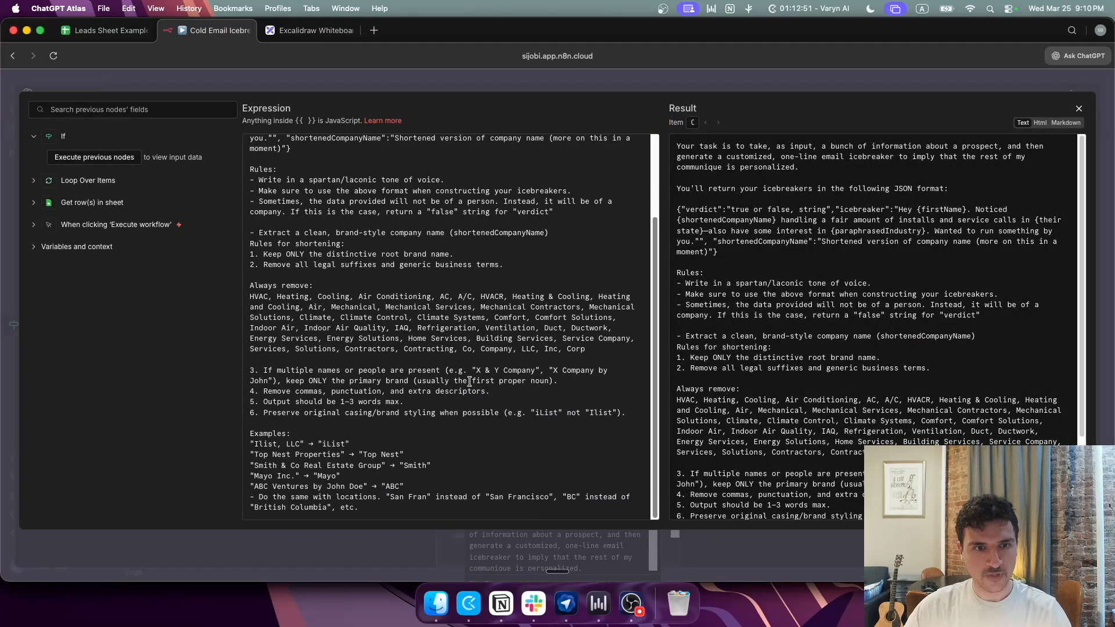
scroll(467, 380, up, 3)
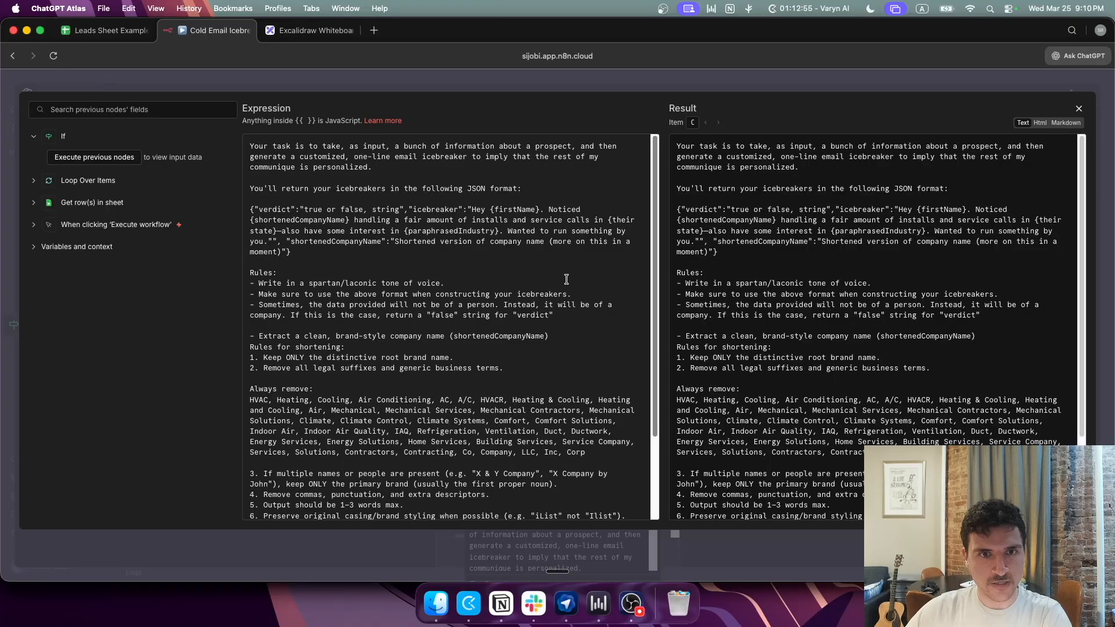
scroll(567, 278, down, 5)
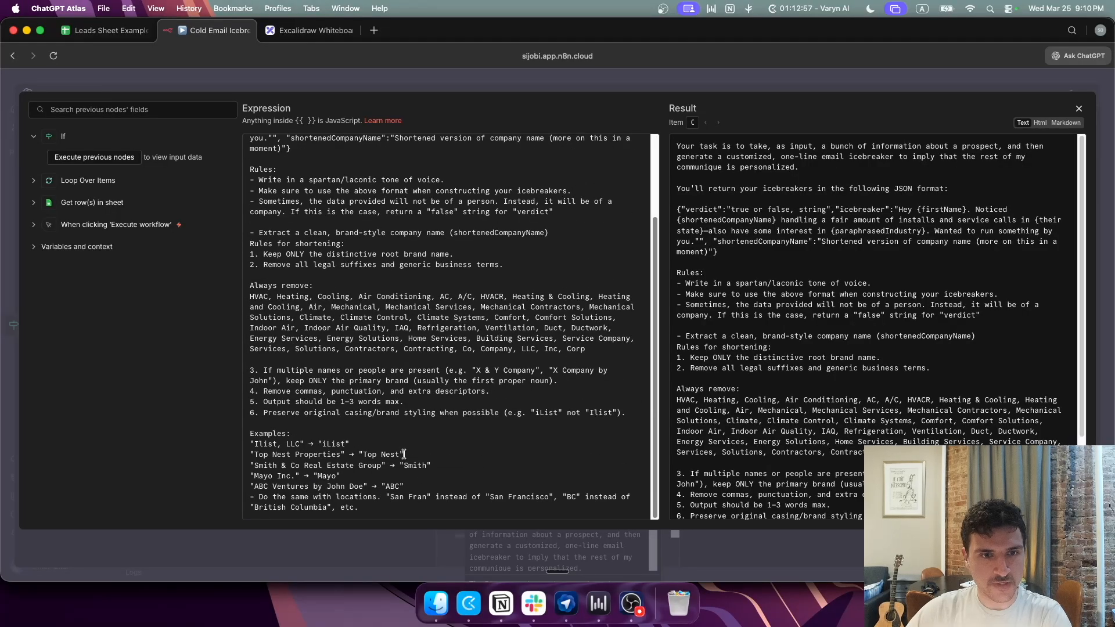
scroll(390, 325, up, 5)
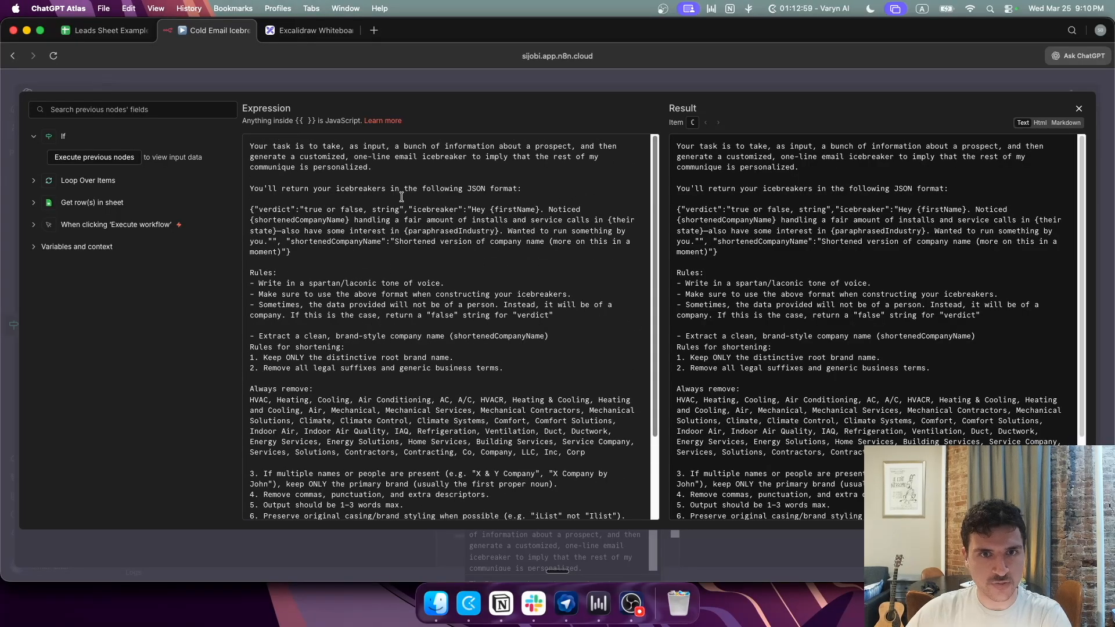
scroll(406, 233, down, 4)
scroll(420, 278, up, 4)
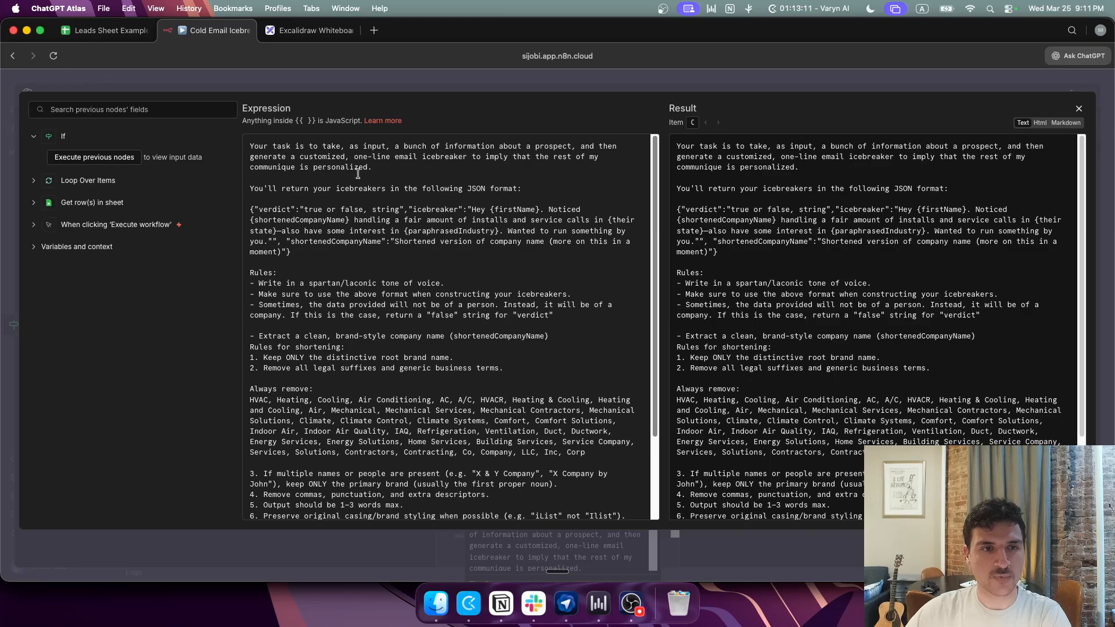
scroll(375, 180, down, 1)
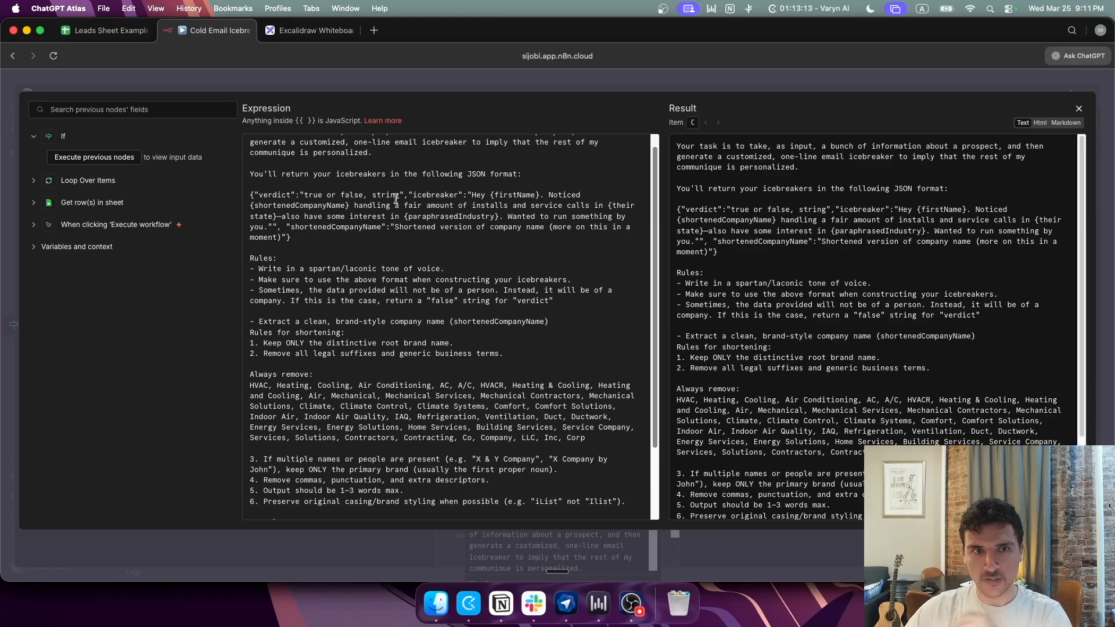
drag(309, 240, 255, 199)
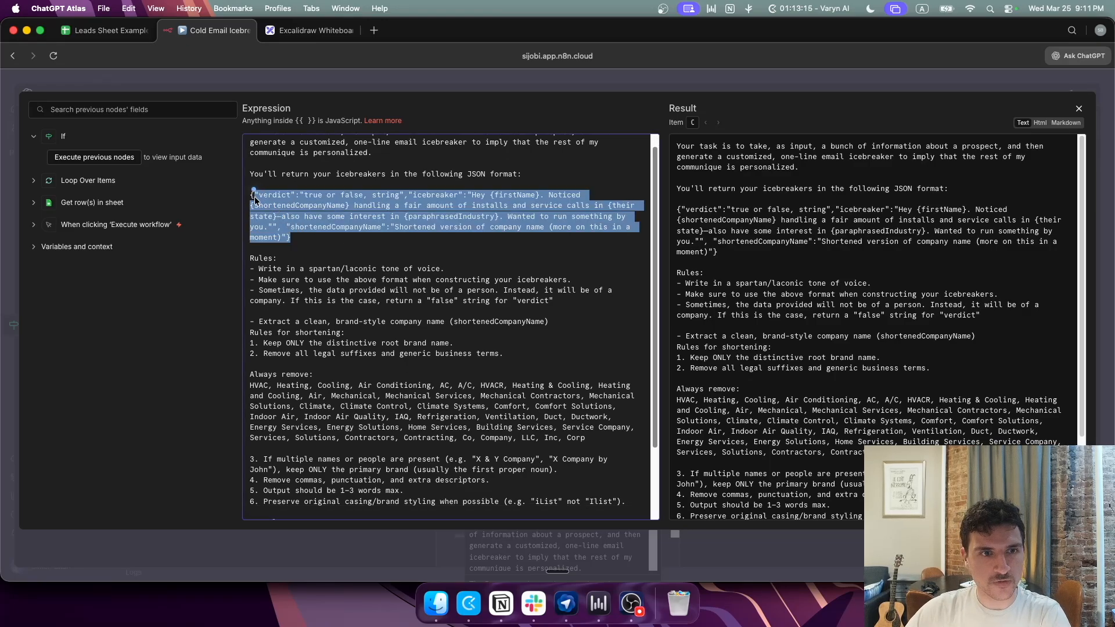
drag(587, 439, 250, 373)
scroll(266, 253, down, 3)
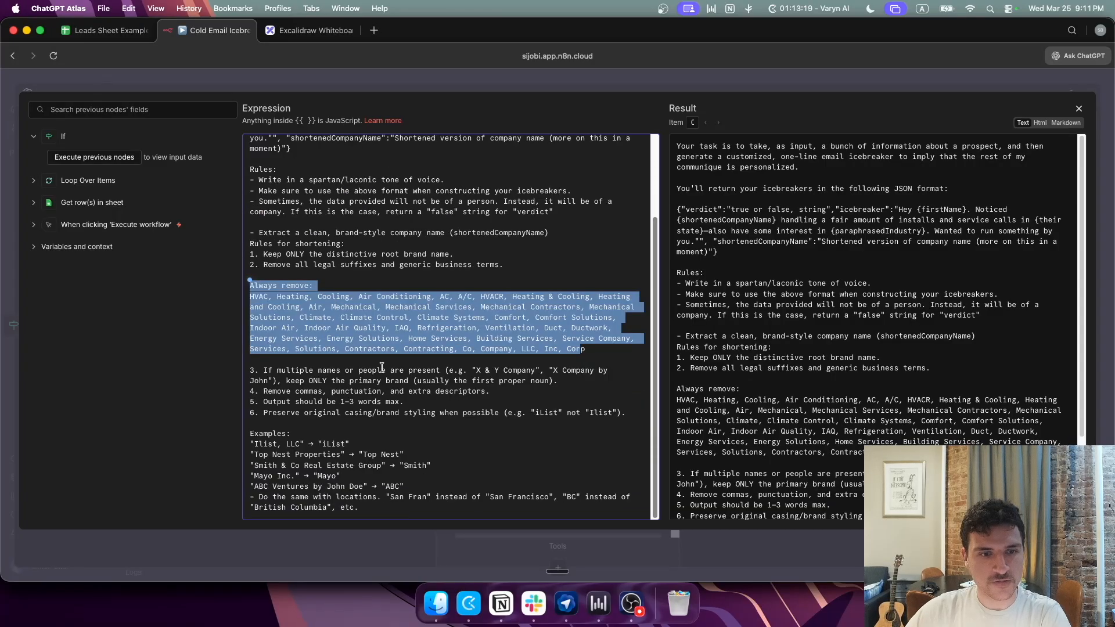
scroll(314, 302, up, 3)
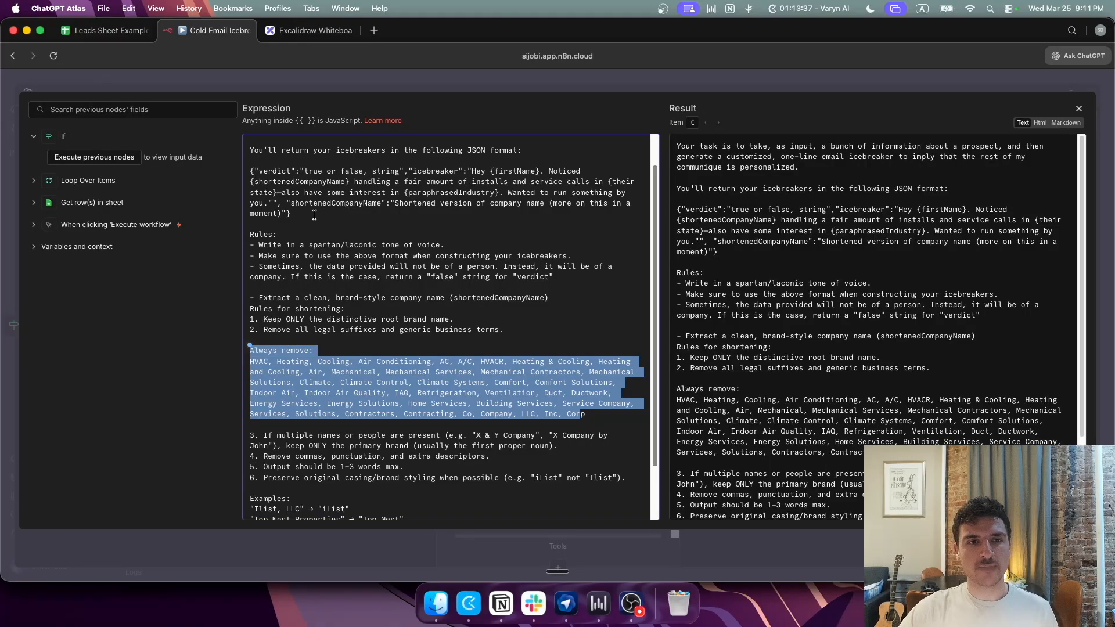
Step: Highlight the JSON format block, the installs and service calls wording, and the state and industry template part
drag(314, 215, 251, 173)
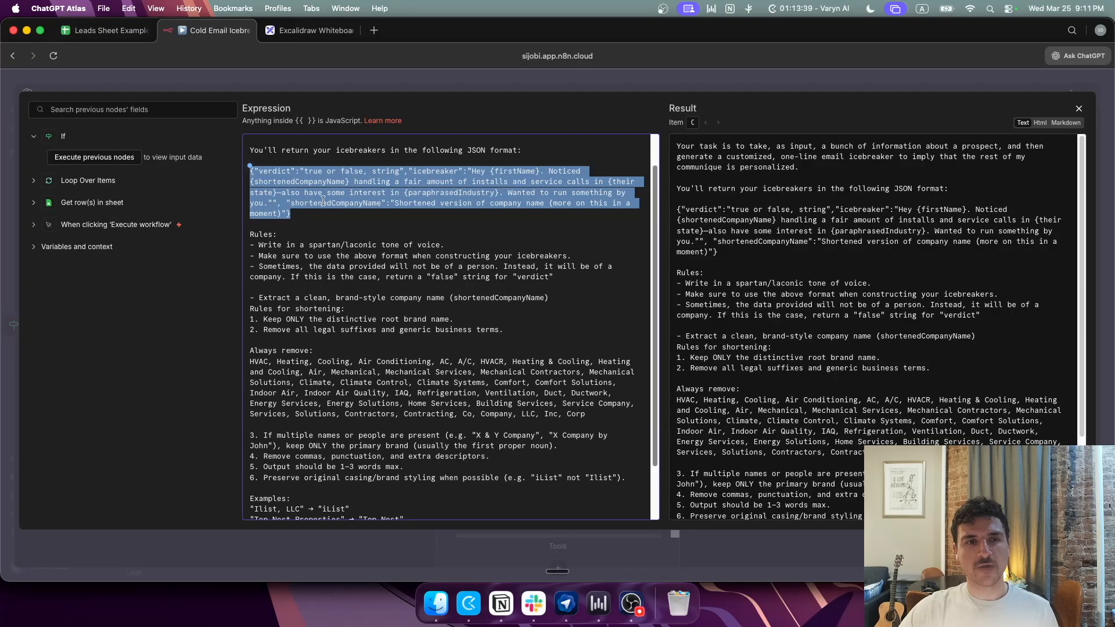
click(405, 382)
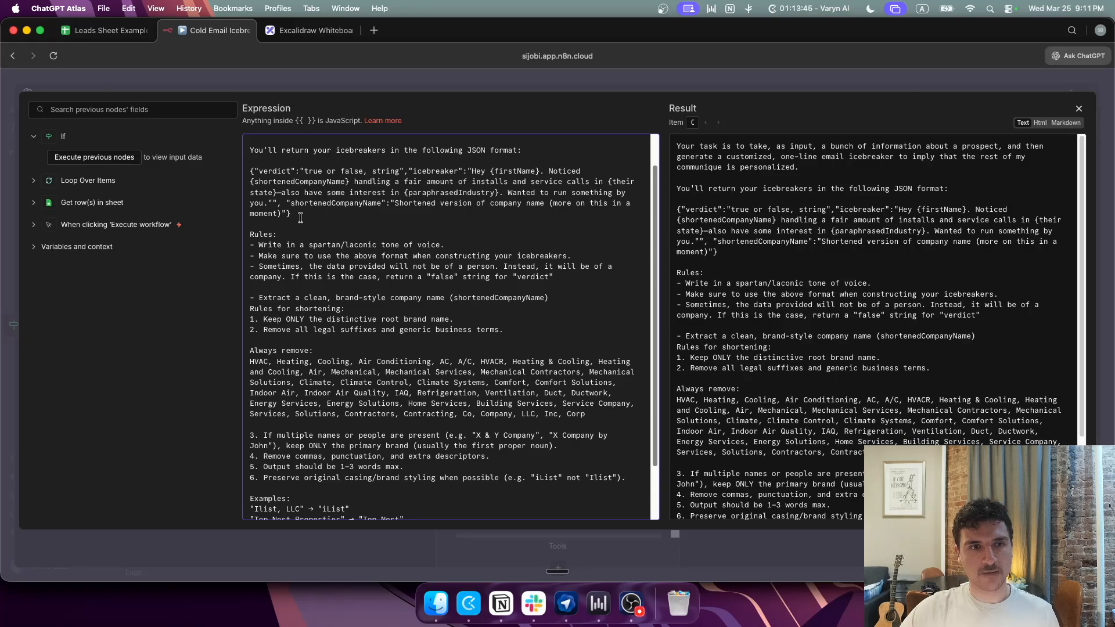
drag(299, 216, 244, 175)
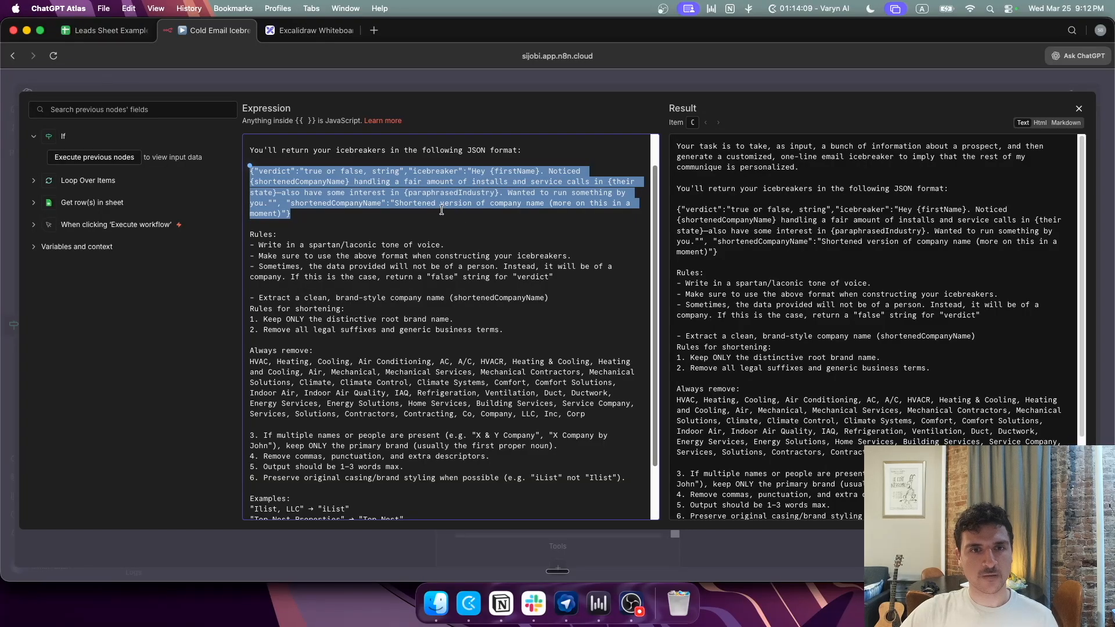
click(312, 200)
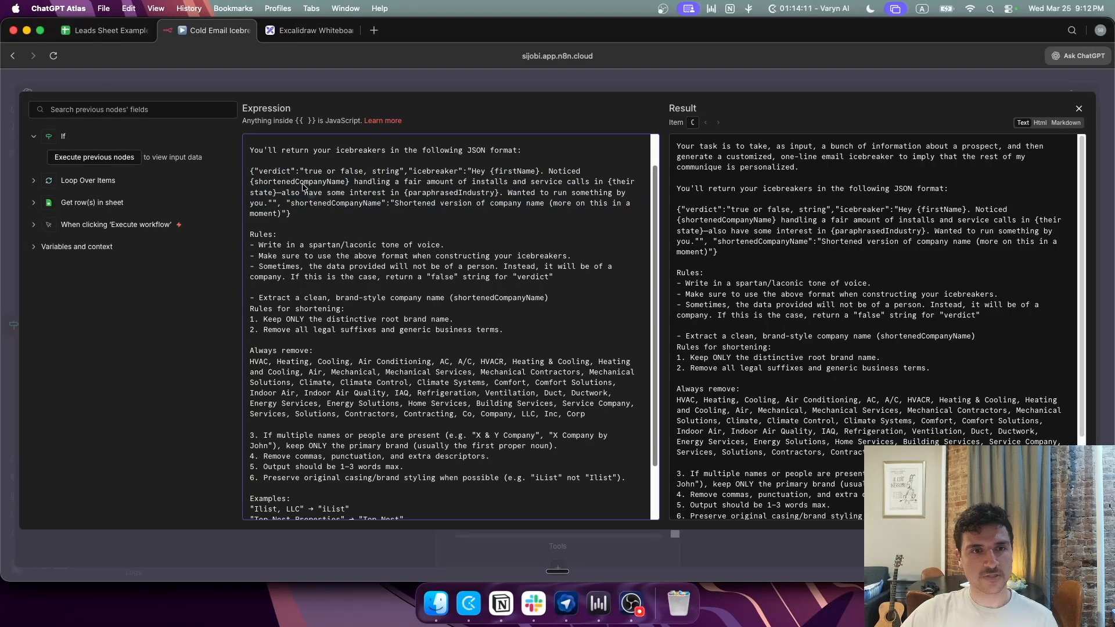
drag(462, 185, 571, 187)
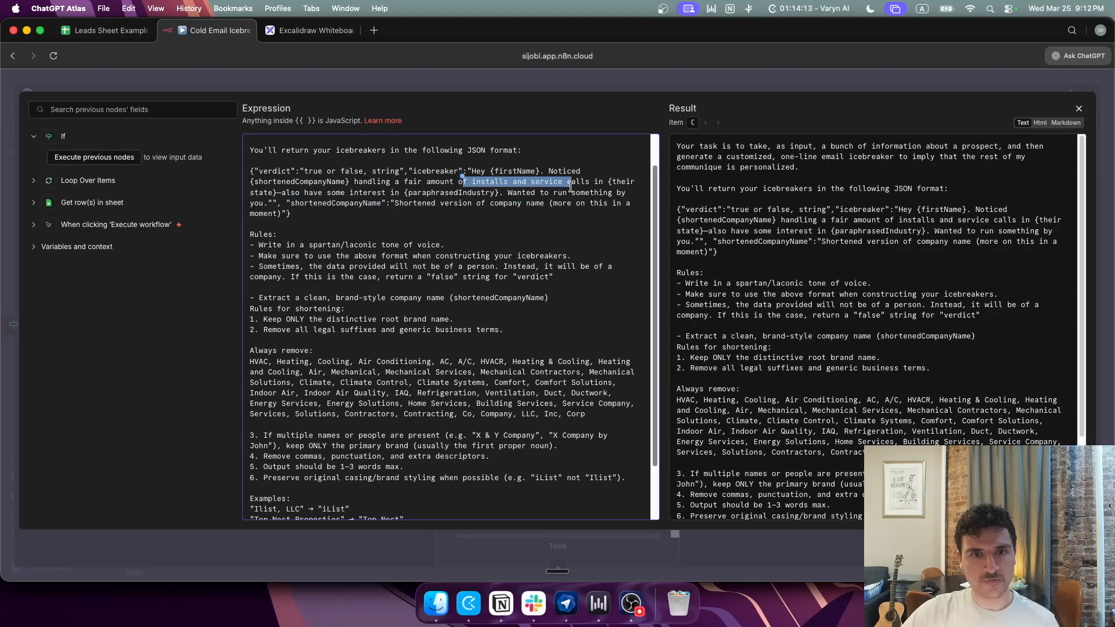
click(550, 192)
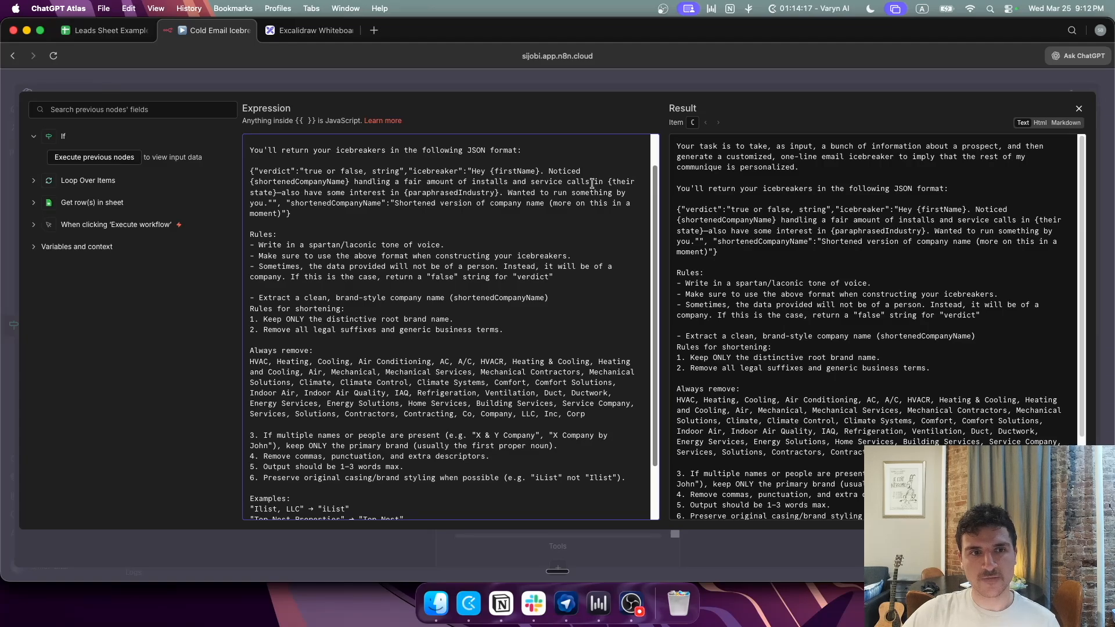
drag(606, 181, 614, 193)
click(590, 219)
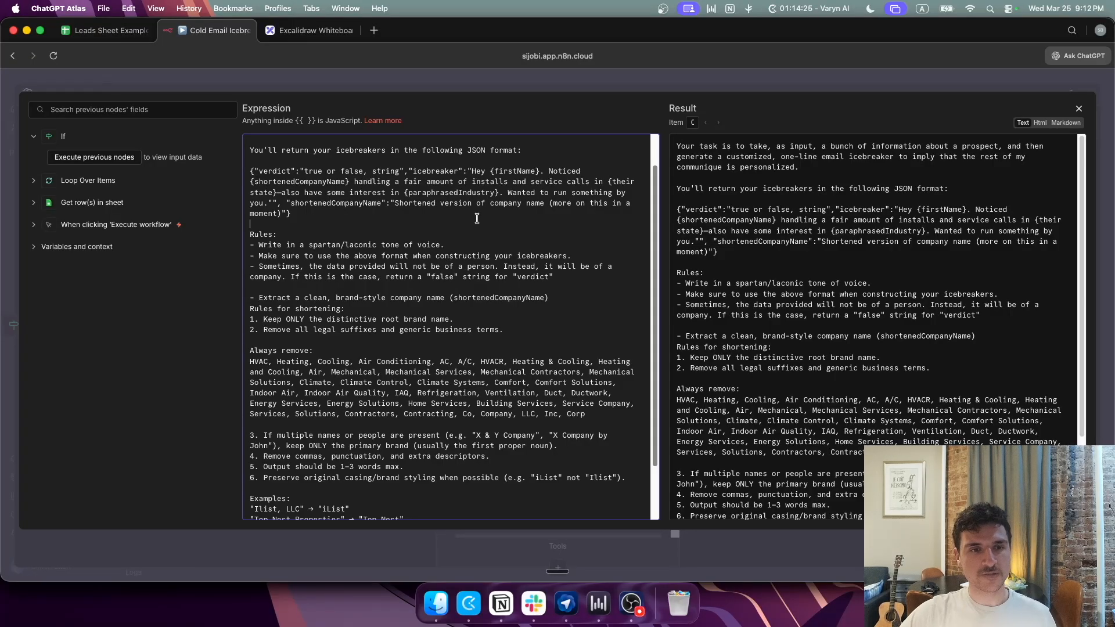
Step: Select the 'Always remove' HVAC-through-Corp list and compare it with the Leads Sheet Example spreadsheet
scroll(544, 305, down, 1)
drag(585, 384, 250, 334)
click(262, 334)
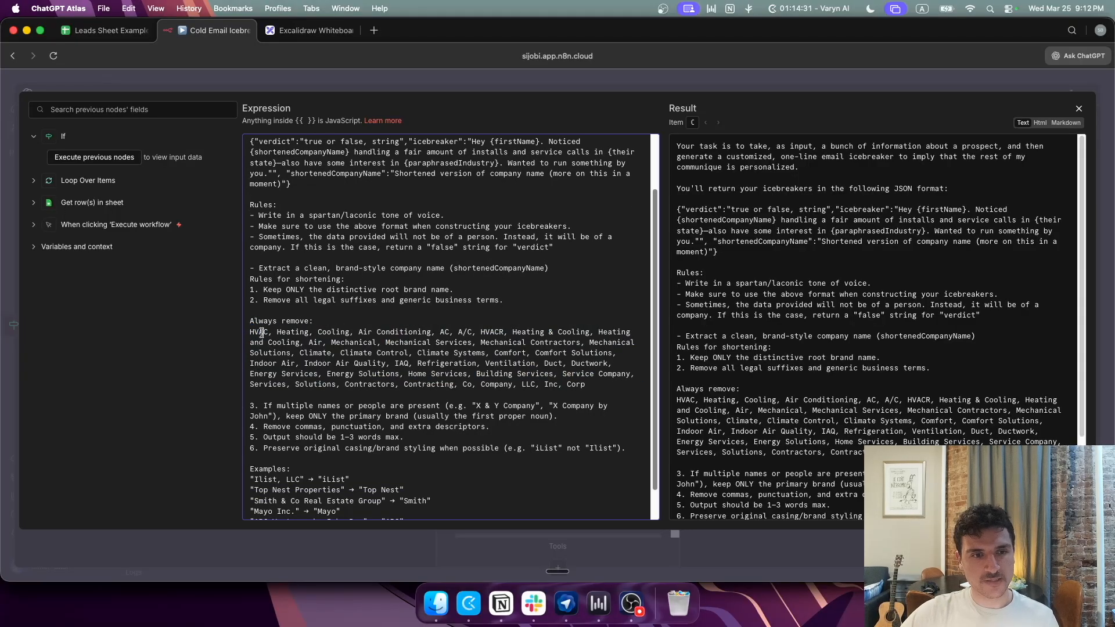
triple_click(285, 335)
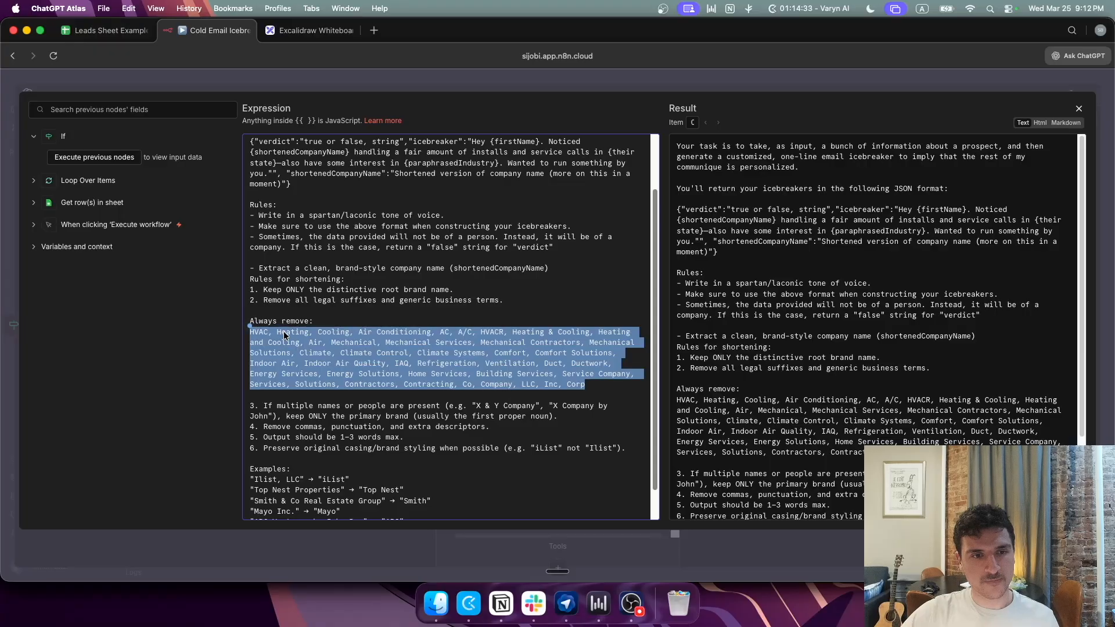
triple_click(331, 333)
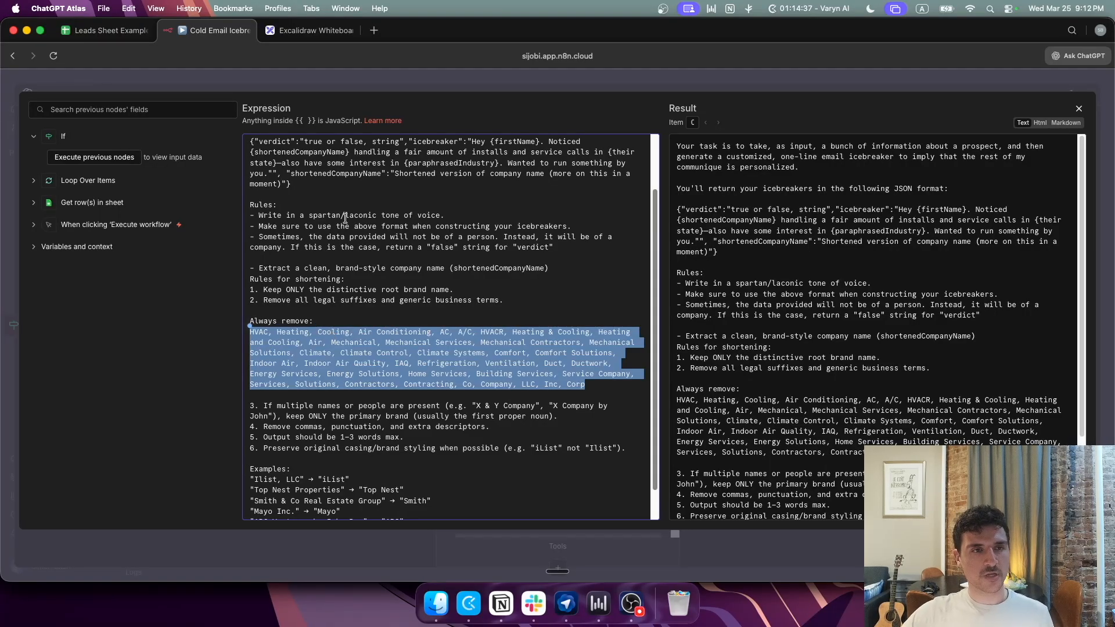
click(111, 32)
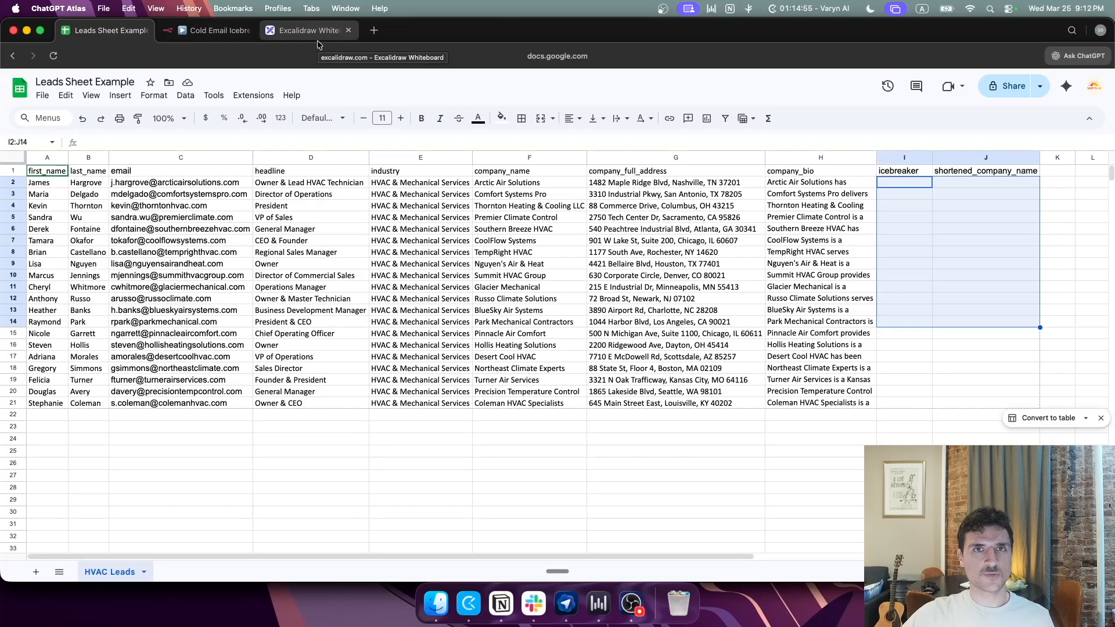
click(206, 33)
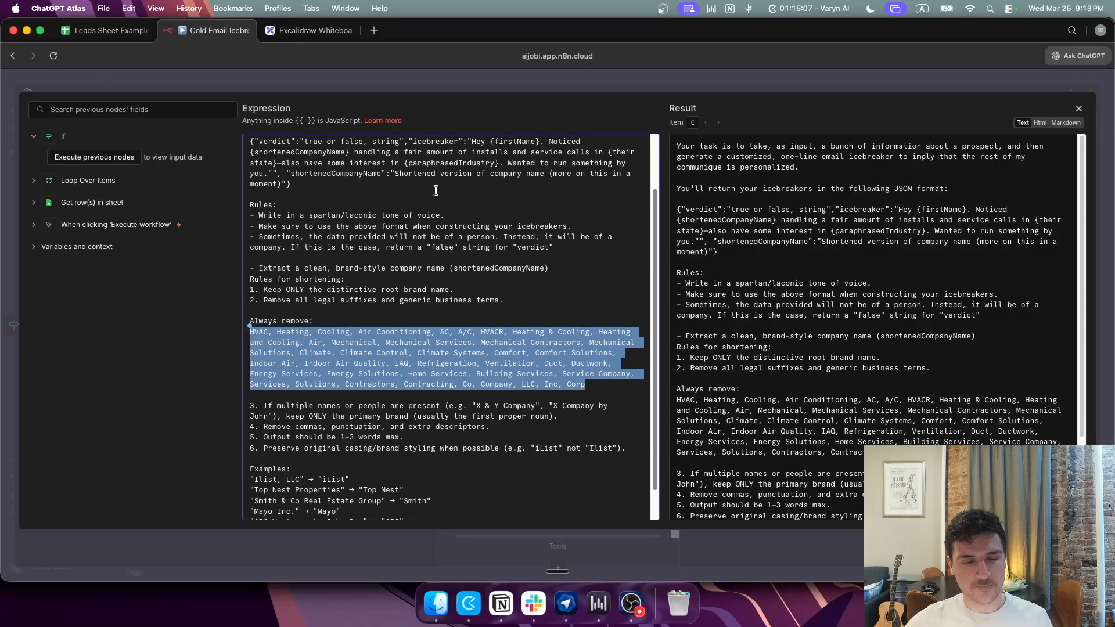
scroll(401, 232, down, 1)
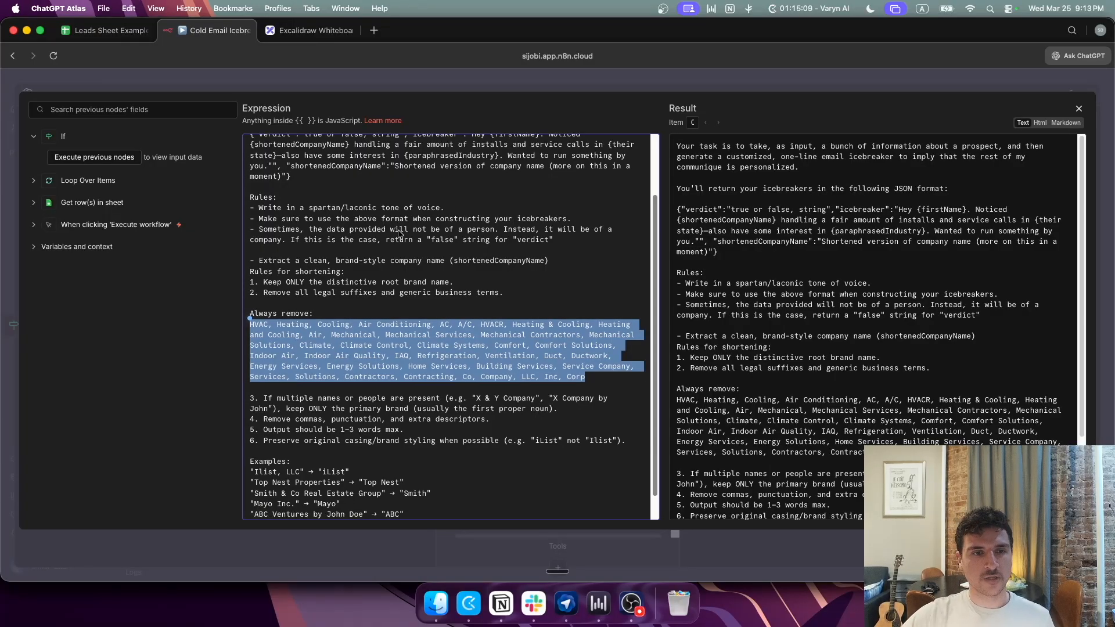
click(373, 336)
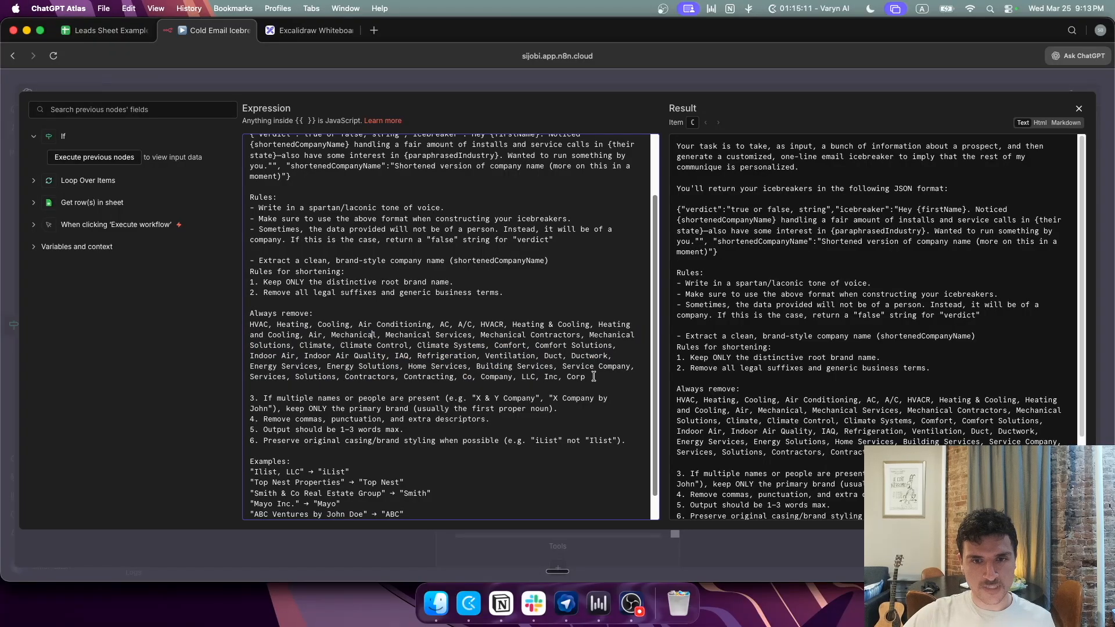
drag(595, 377, 253, 327)
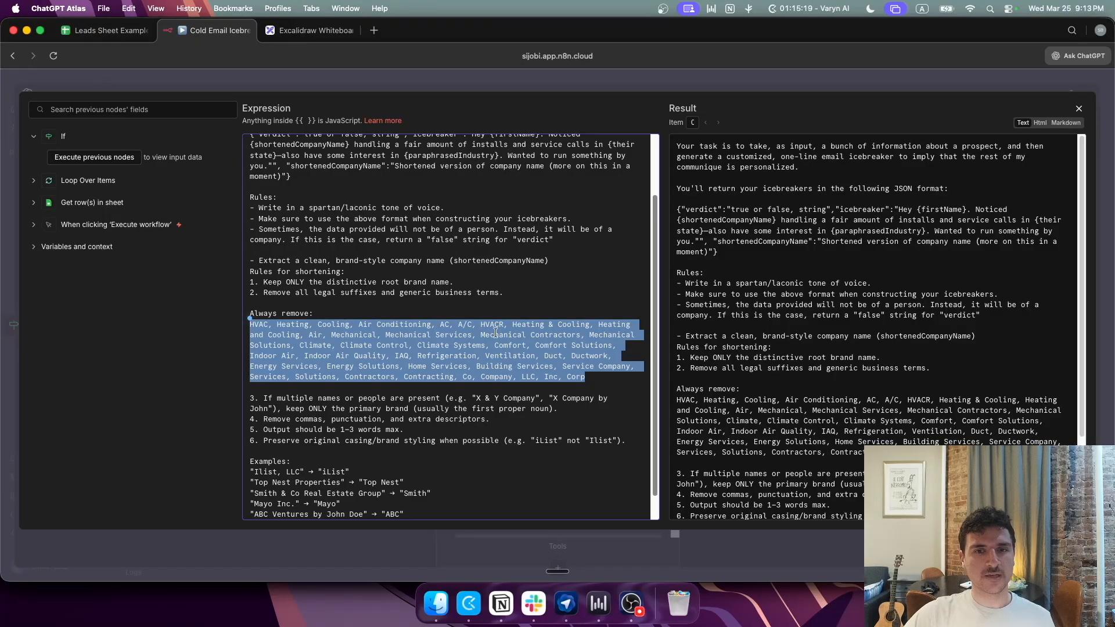
scroll(496, 332, up, 1)
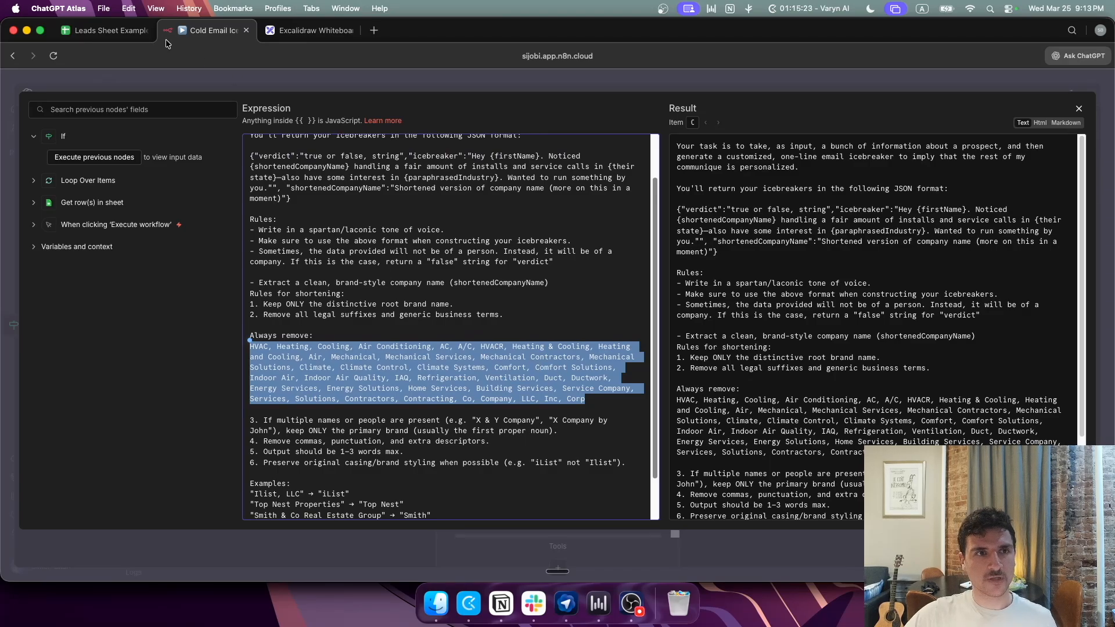
Step: Check the leads sheet's icebreaker columns against the prompt's HVAC-through-Corp paragraph
click(119, 29)
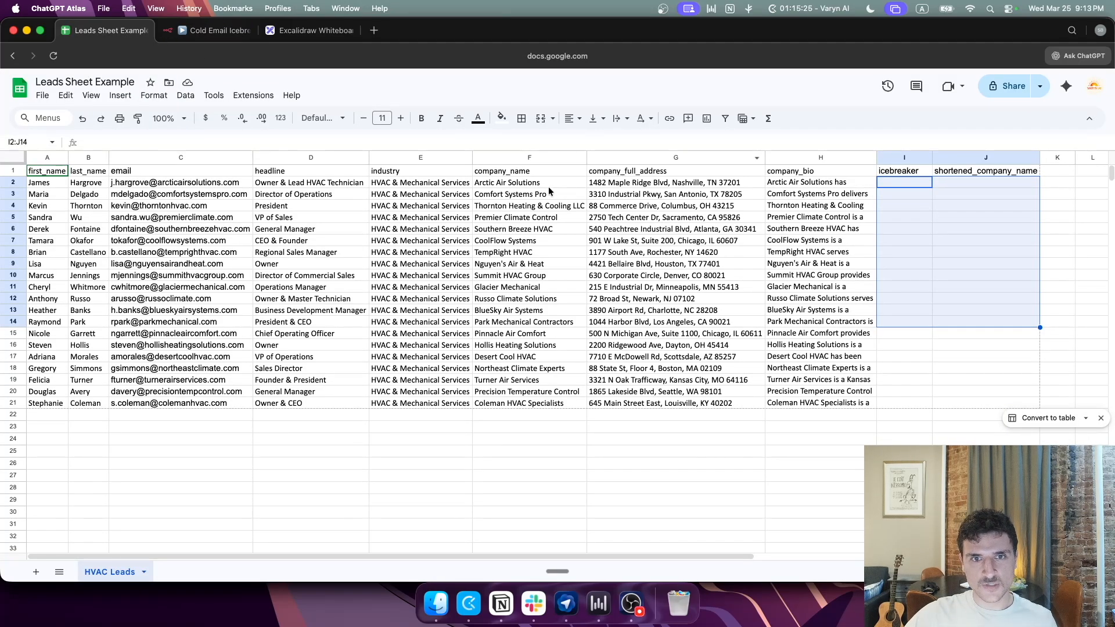
click(212, 30)
click(474, 339)
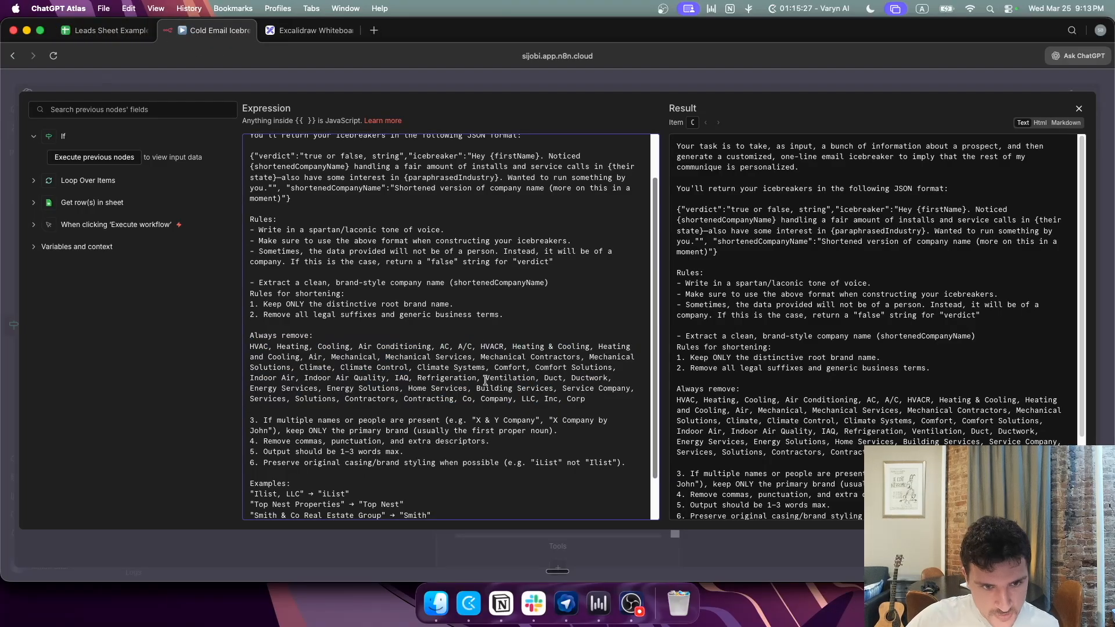
triple_click(285, 374)
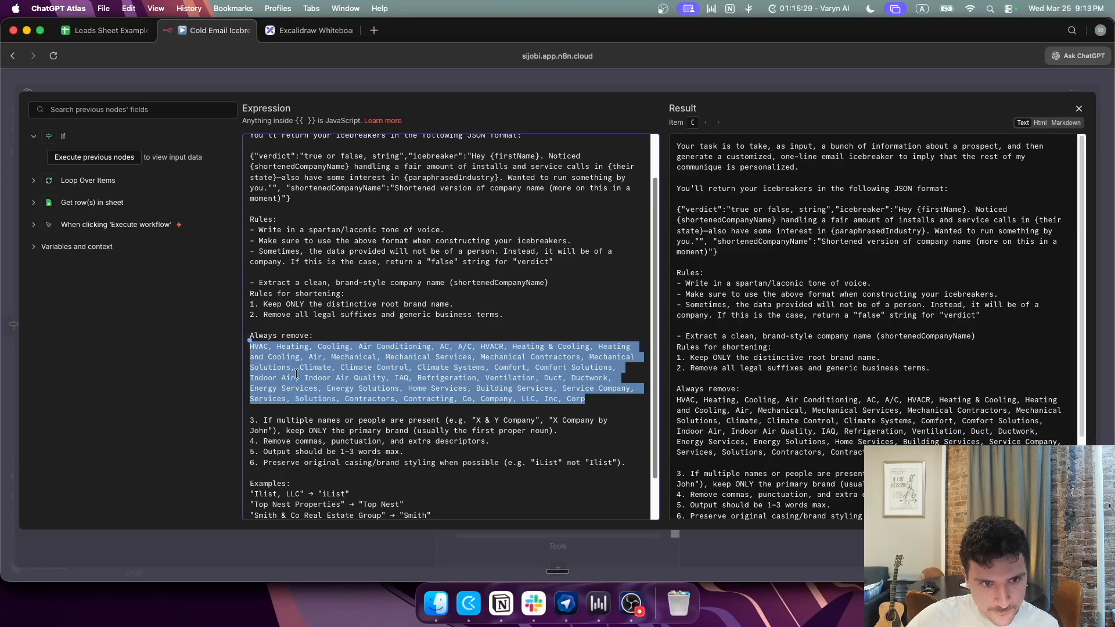
click(296, 373)
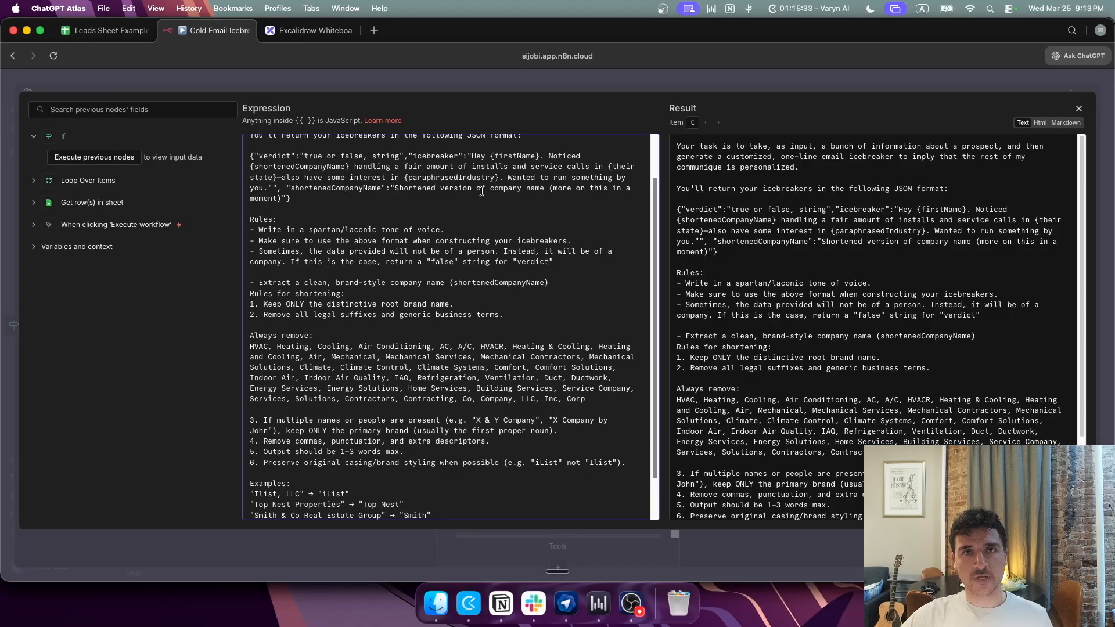
click(108, 31)
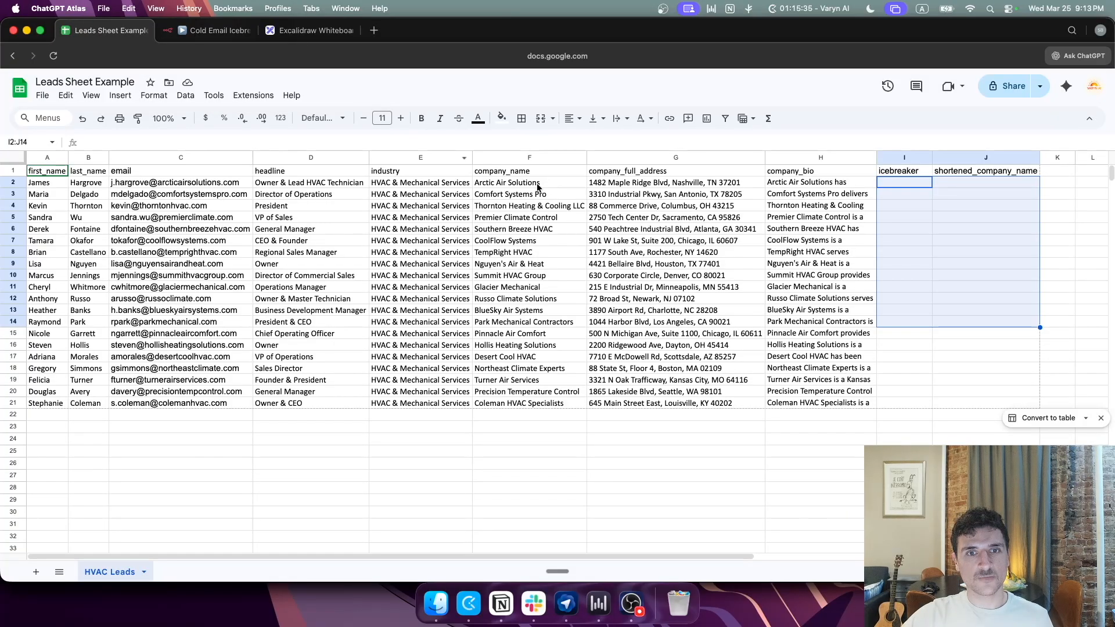
click(216, 30)
Step: Scroll the prompt once more and close the expression editor
scroll(421, 221, down, 1)
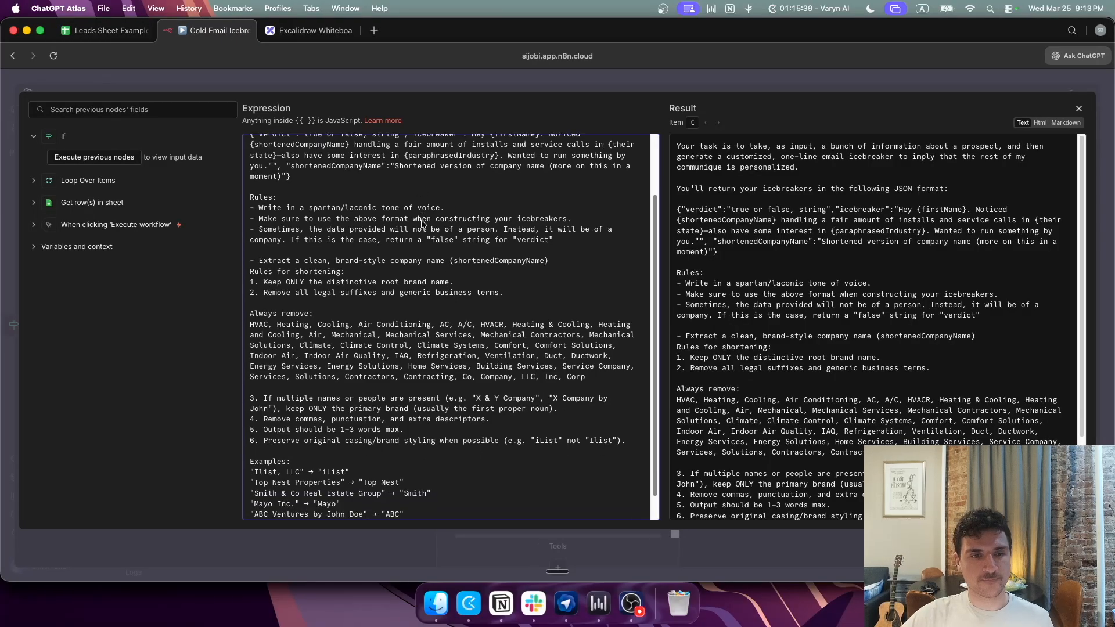
scroll(377, 232, up, 2)
scroll(342, 199, down, 3)
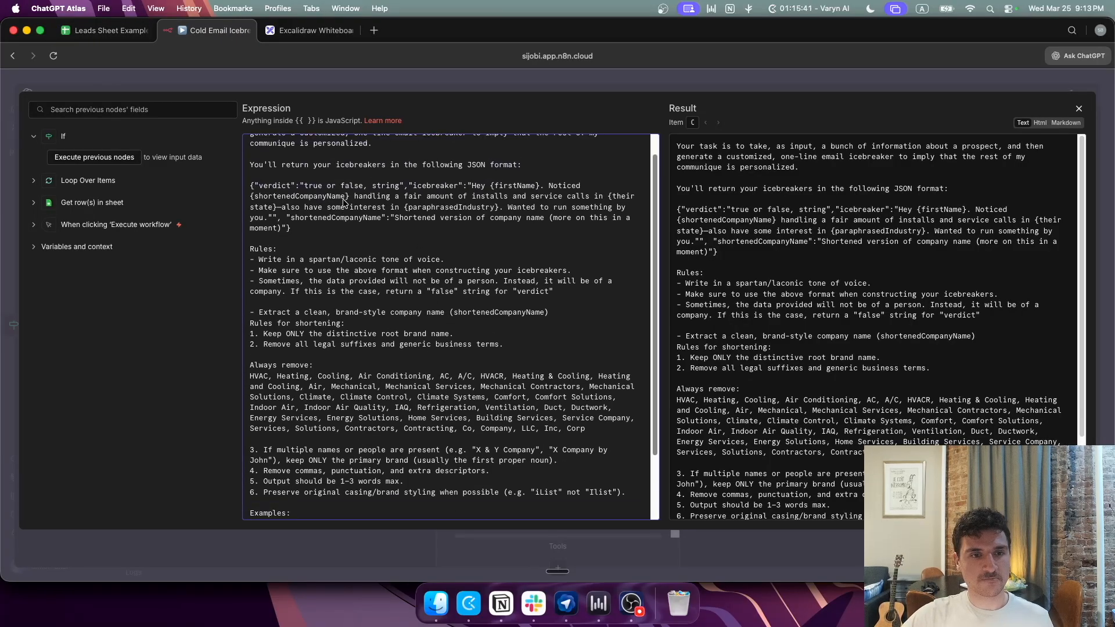
click(490, 77)
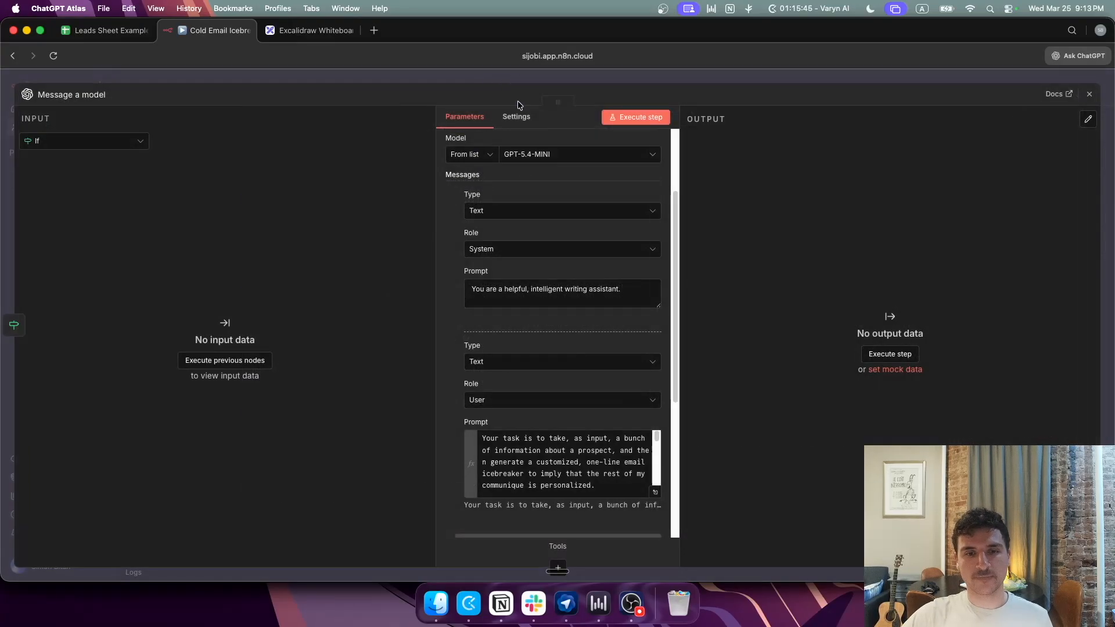
Step: Add a User message holding a pasted sample prospect description, followed by another empty message
scroll(556, 322, down, 3)
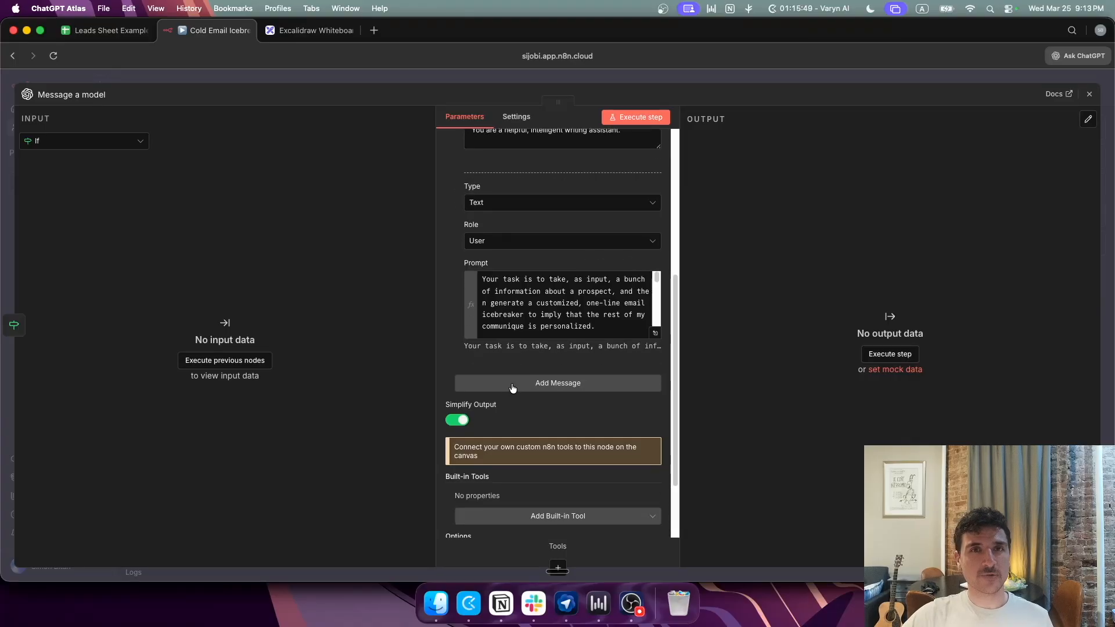
click(536, 389)
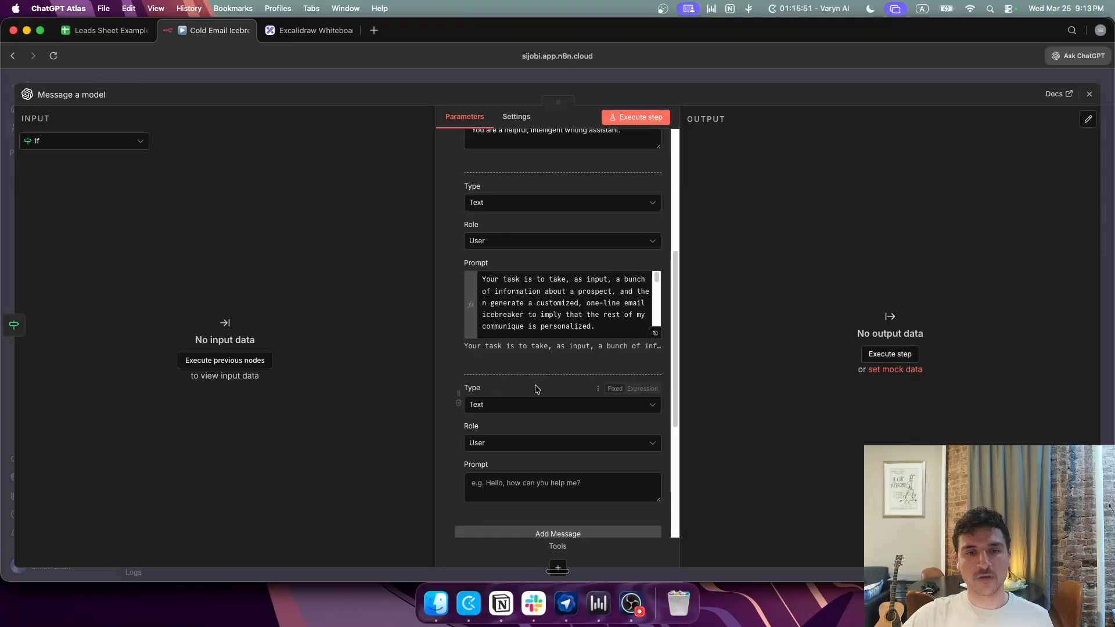
scroll(511, 384, down, 2)
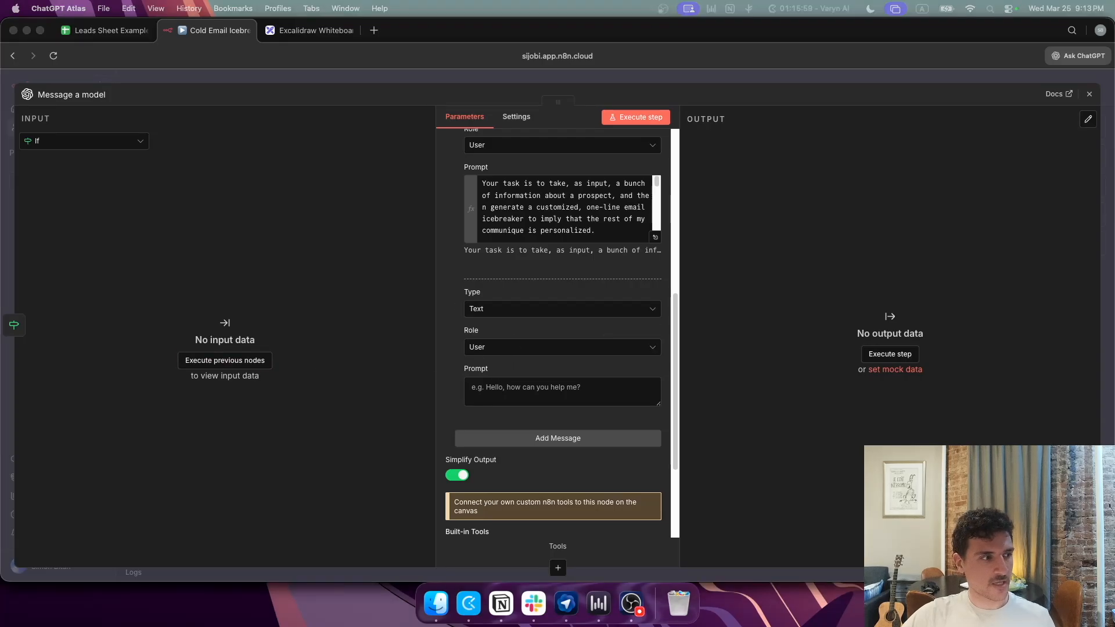
click(579, 388)
scroll(580, 394, down, 2)
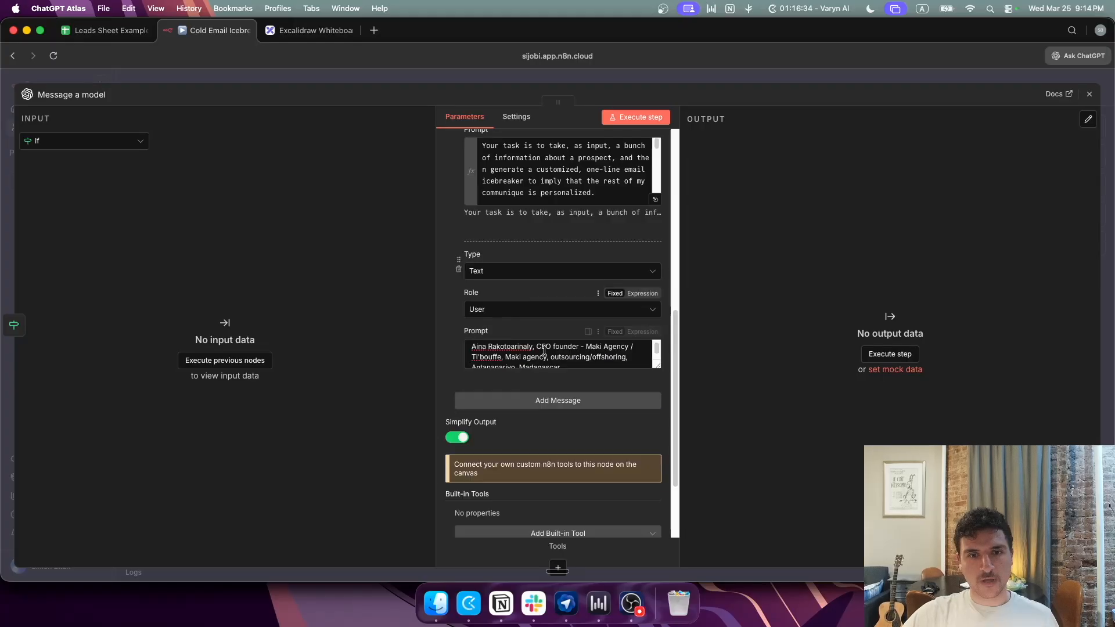
click(533, 398)
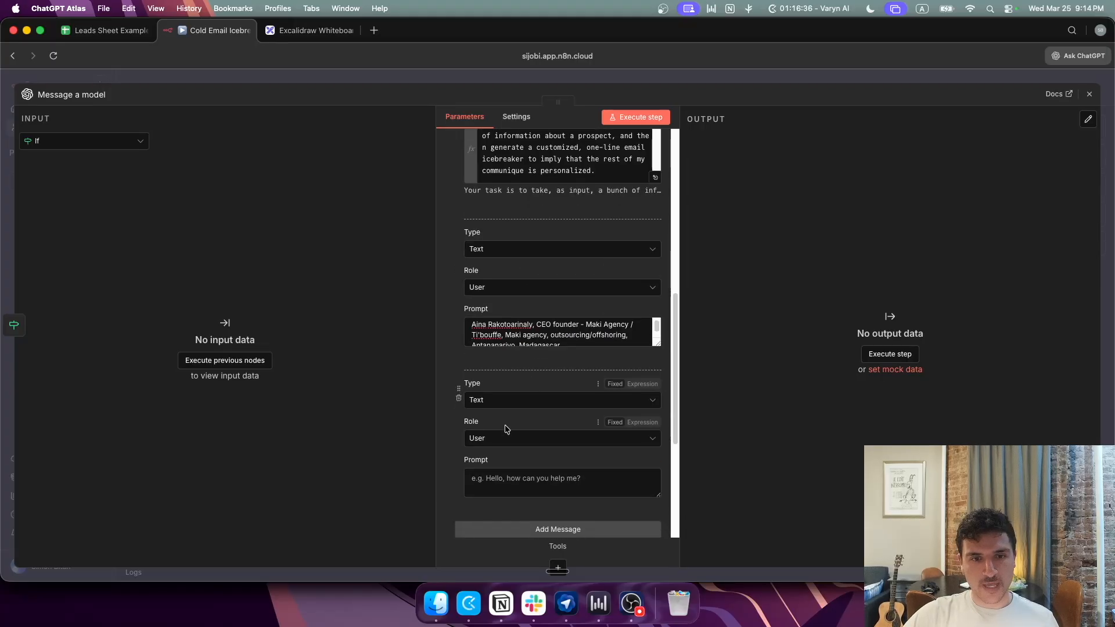
scroll(508, 437, down, 1)
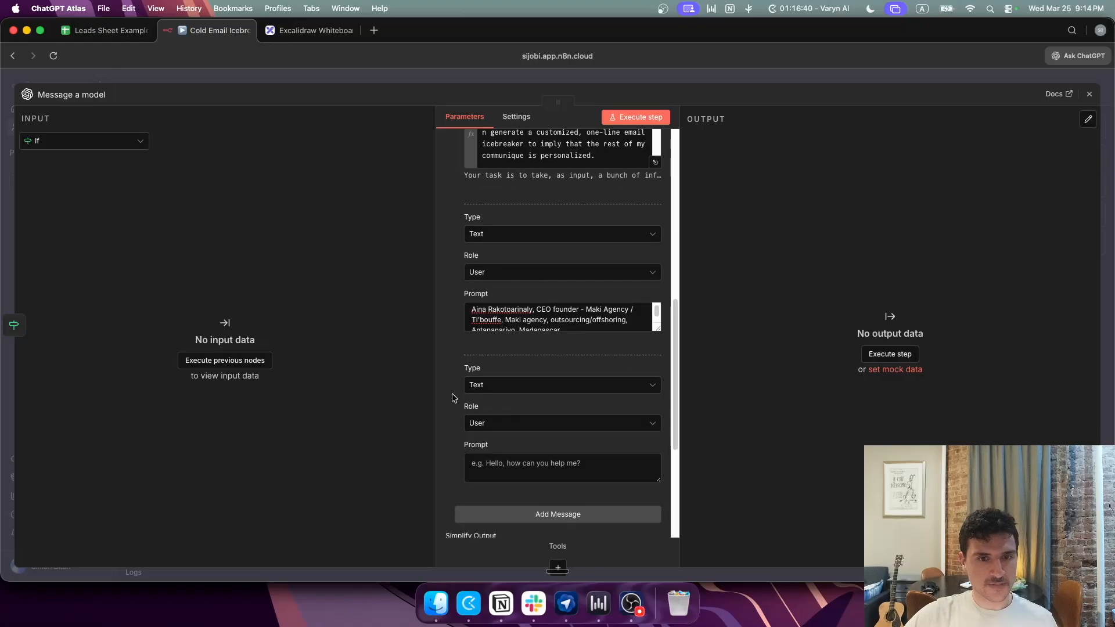
Step: Make the new message an Assistant message and paste the example JSON reply into its prompt
click(572, 423)
click(507, 489)
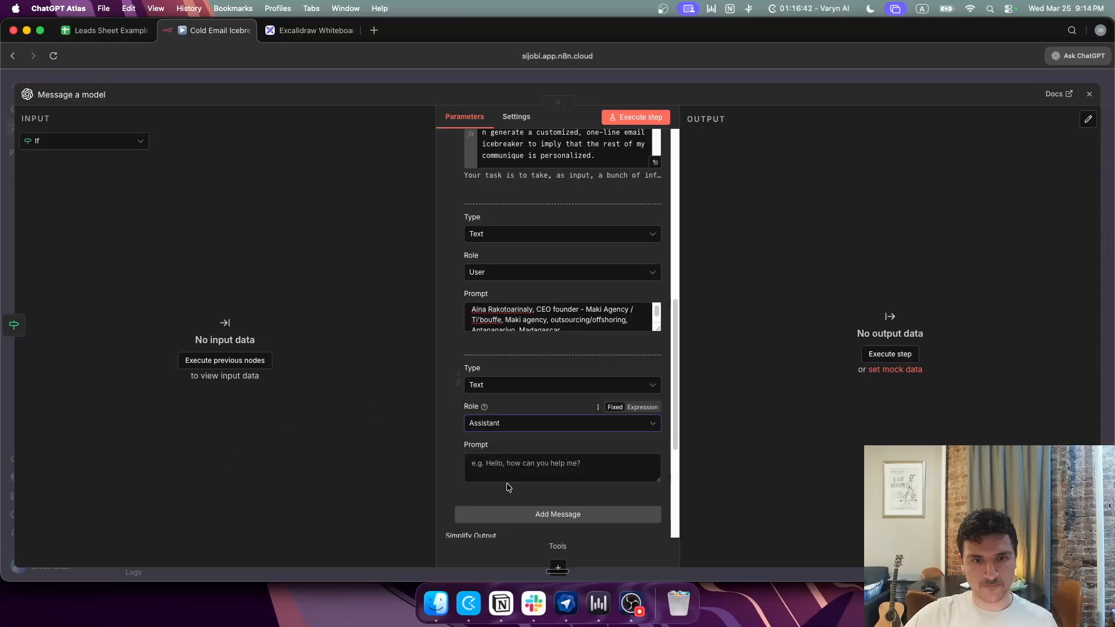
click(523, 423)
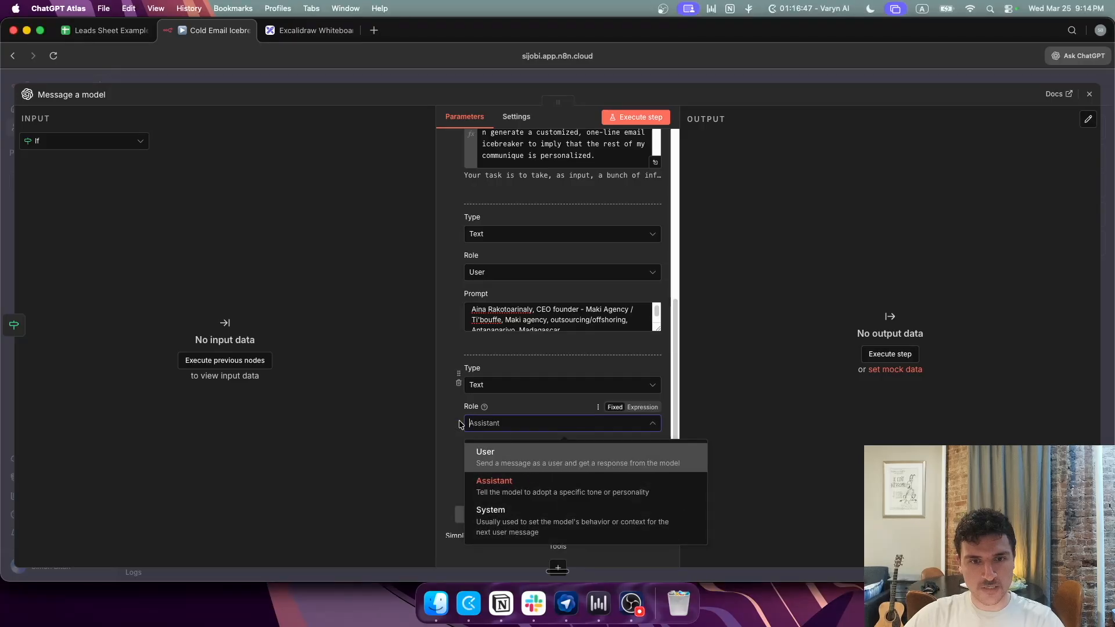
click(450, 415)
click(509, 461)
key(cmd+v)
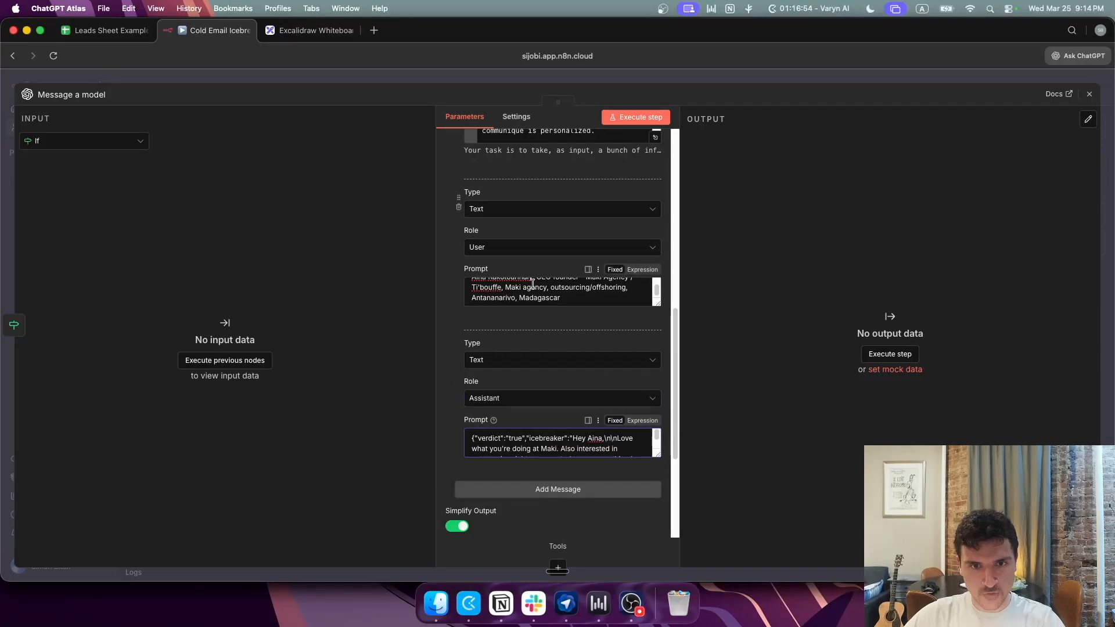
scroll(531, 288, up, 2)
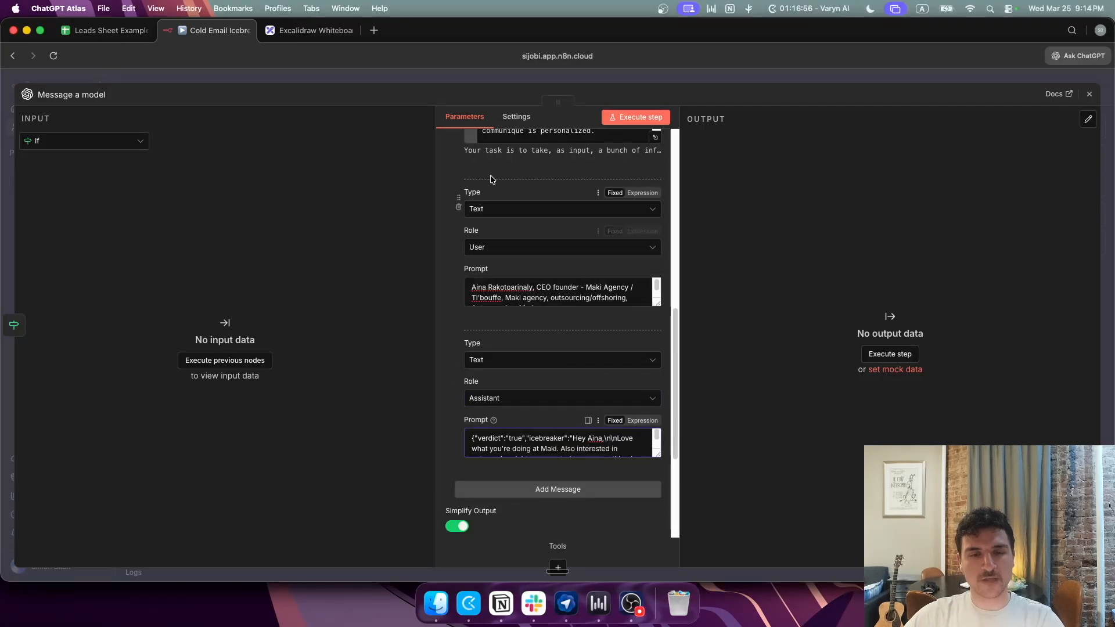
Step: Review the sample prospect description and the example reply with shortenedCompanyName 'Maki'
triple_click(506, 296)
double_click(500, 448)
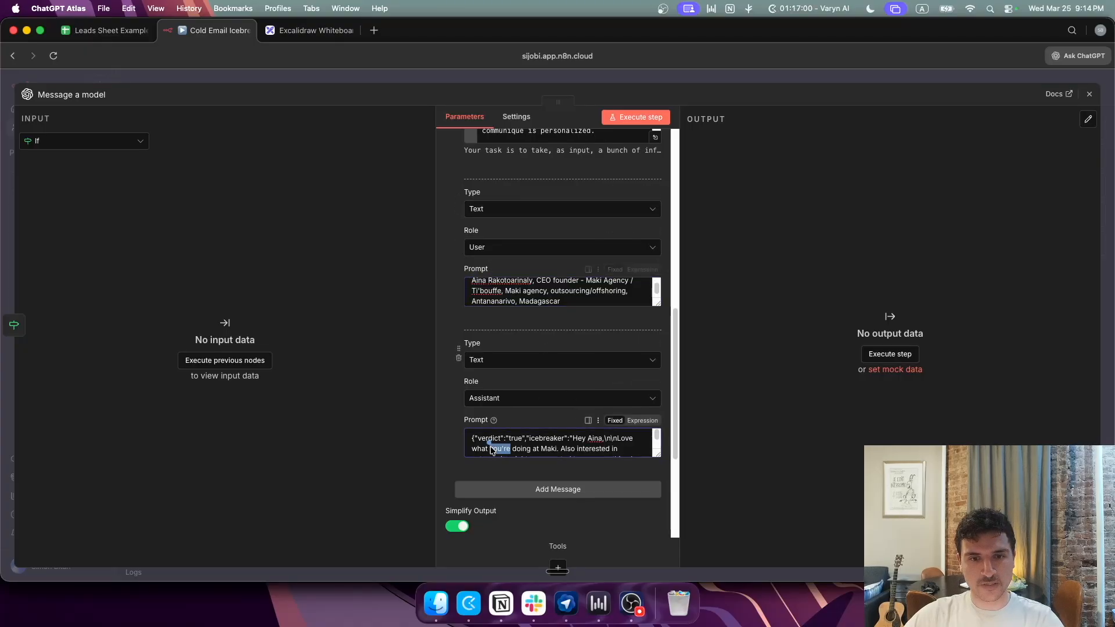
scroll(555, 445, down, 2)
scroll(556, 445, up, 2)
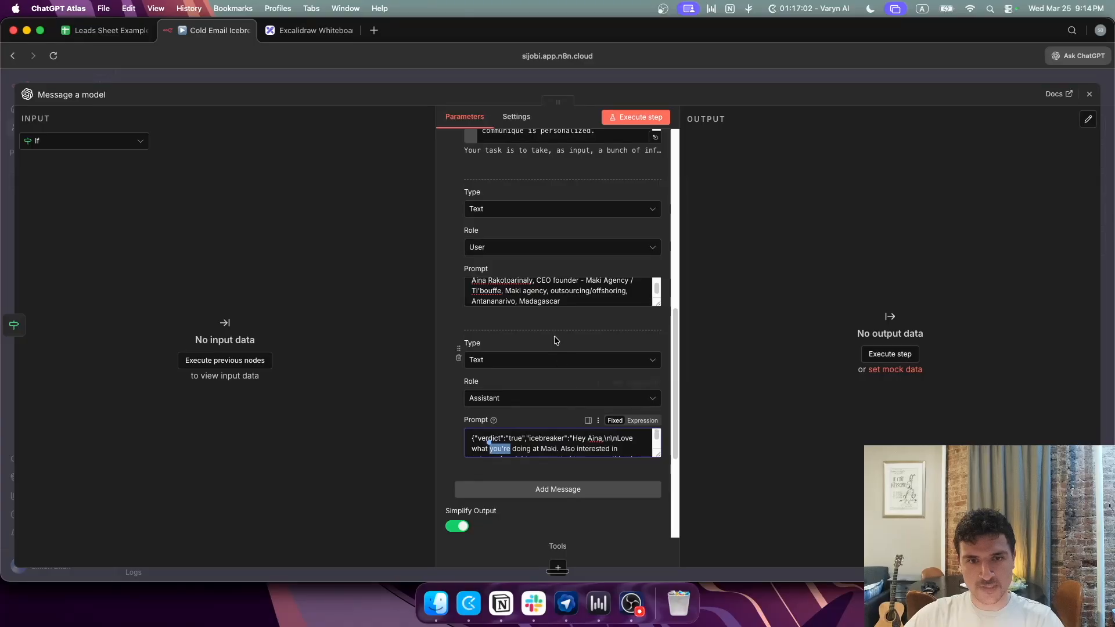
scroll(518, 293, up, 1)
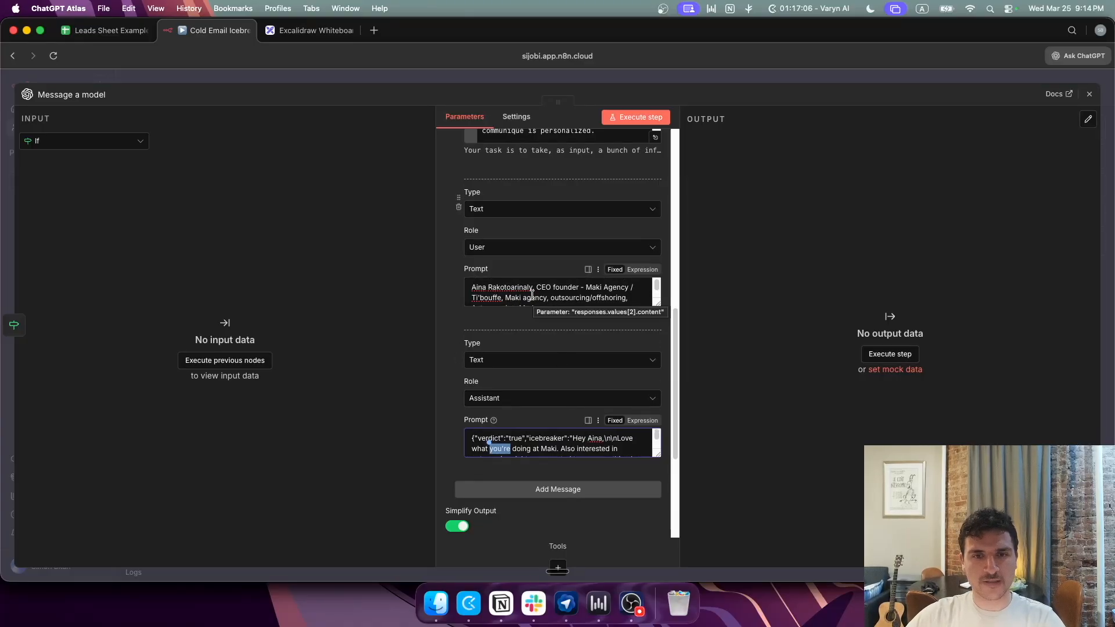
double_click(516, 290)
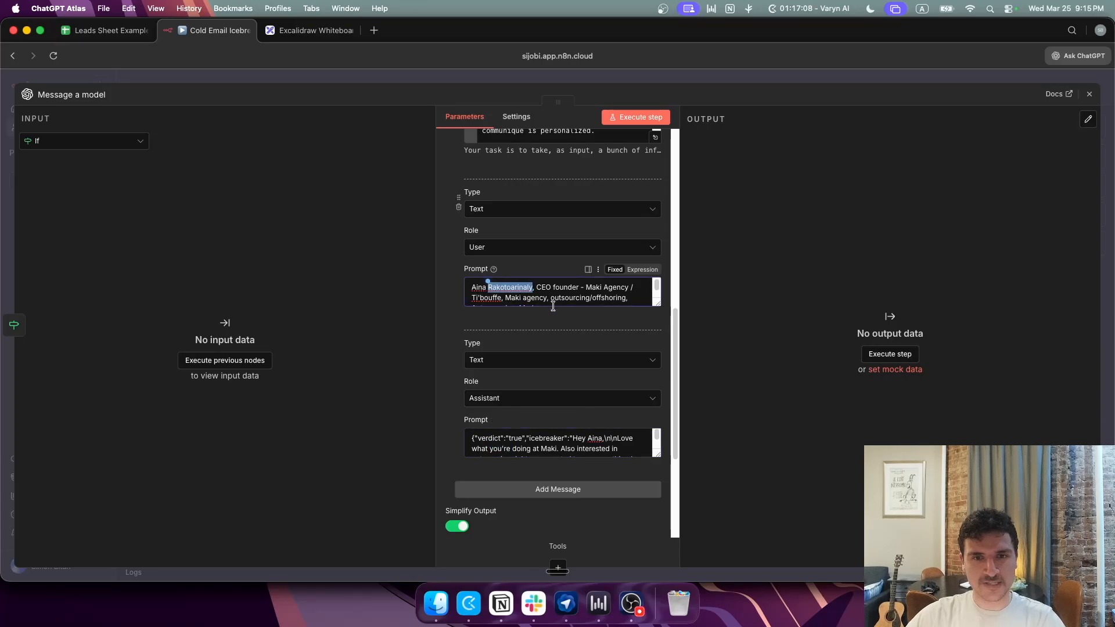
scroll(592, 294, down, 1)
scroll(590, 394, down, 1)
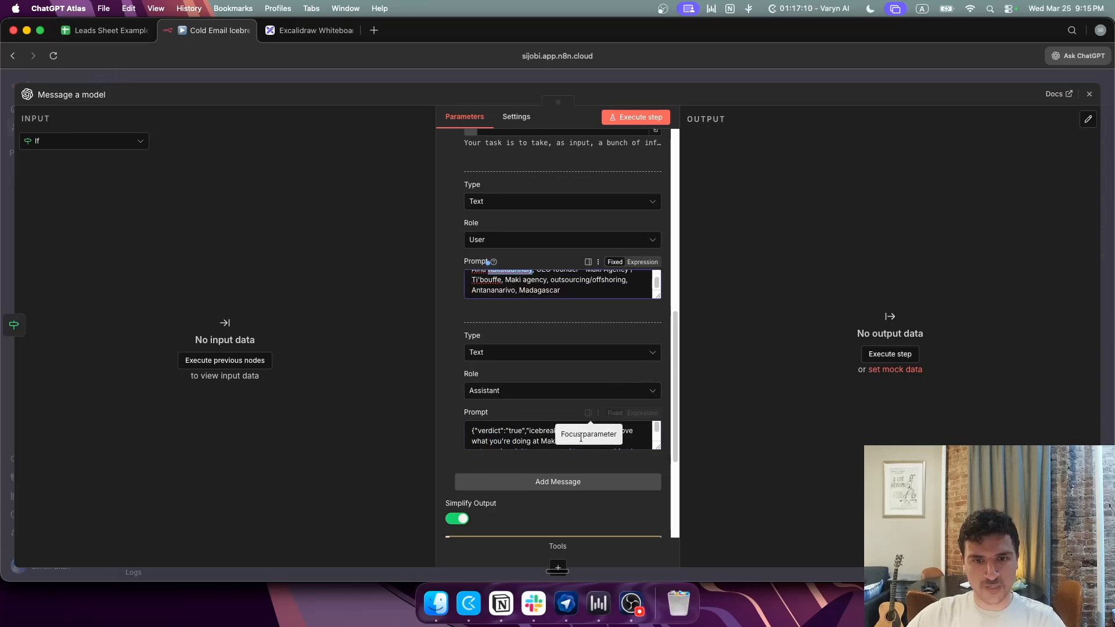
scroll(546, 435, down, 1)
scroll(547, 434, up, 1)
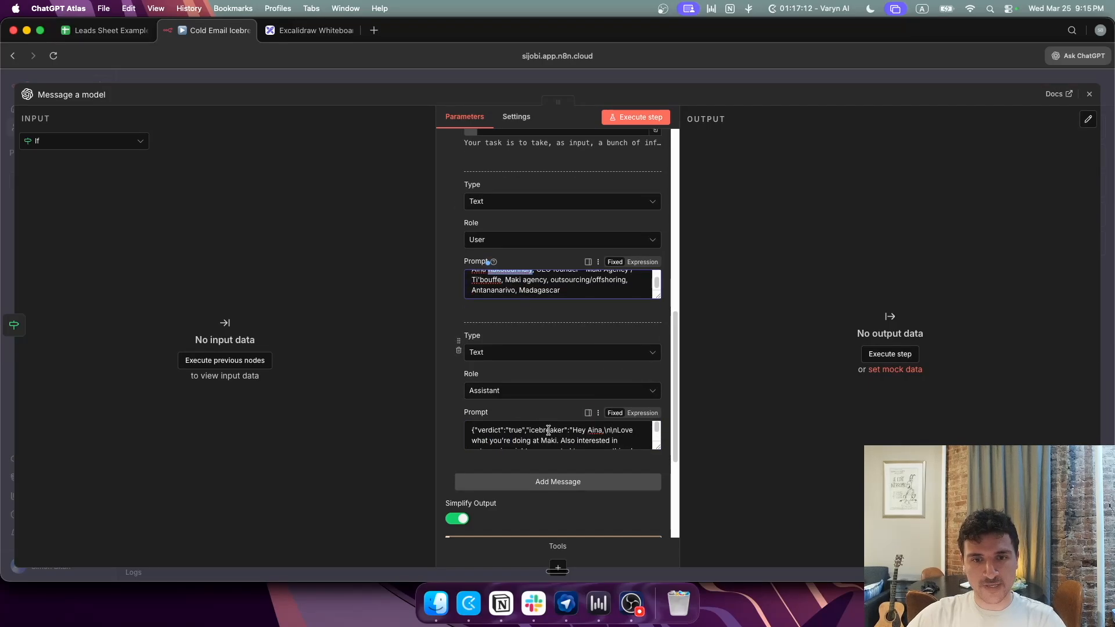
scroll(511, 441, down, 1)
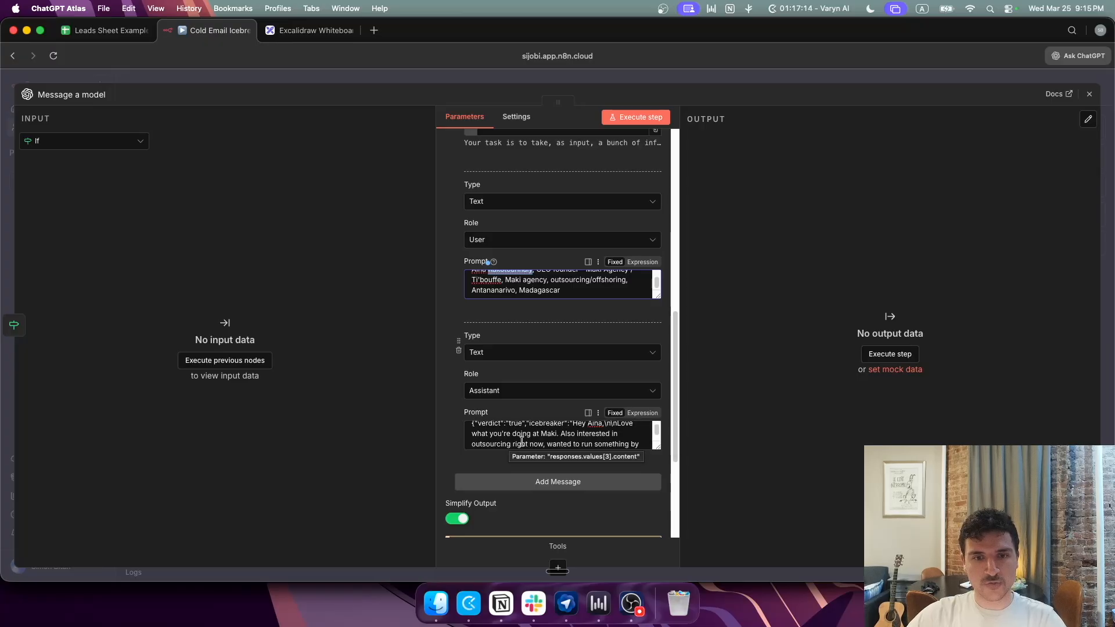
scroll(562, 439, down, 1)
scroll(555, 438, down, 1)
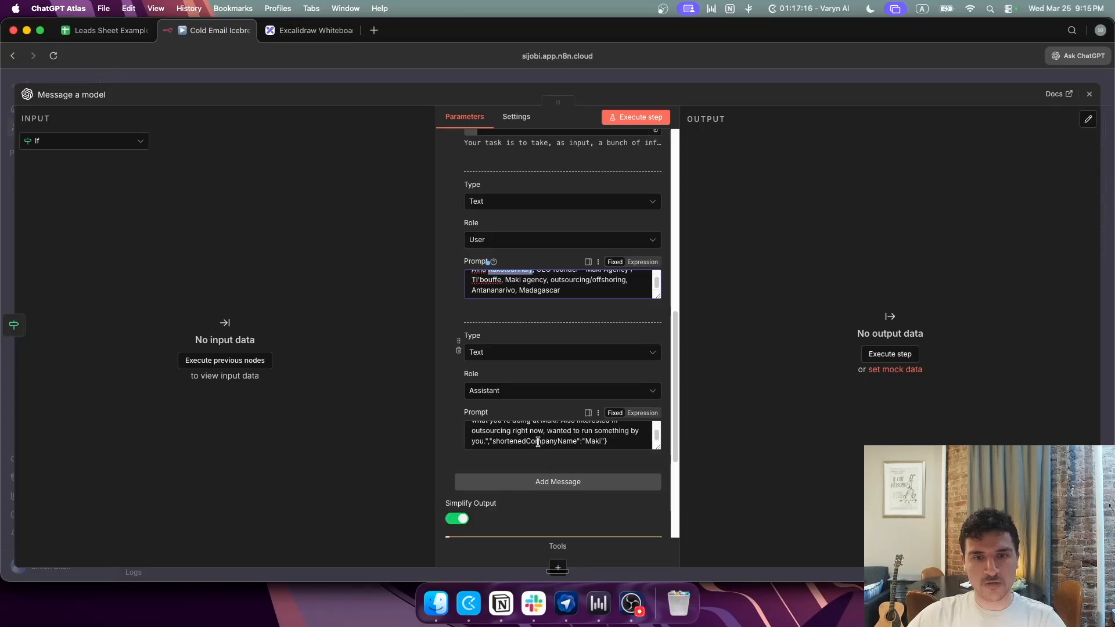
scroll(549, 450, down, 1)
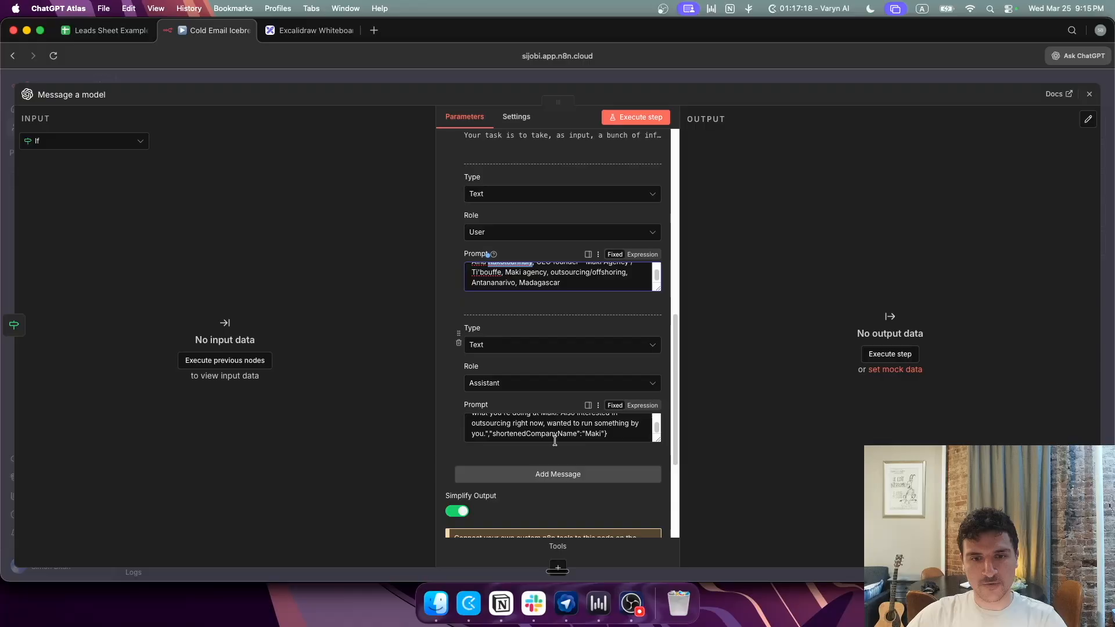
Step: Add a User message containing a second pasted sample lead description
click(539, 475)
scroll(508, 443, down, 2)
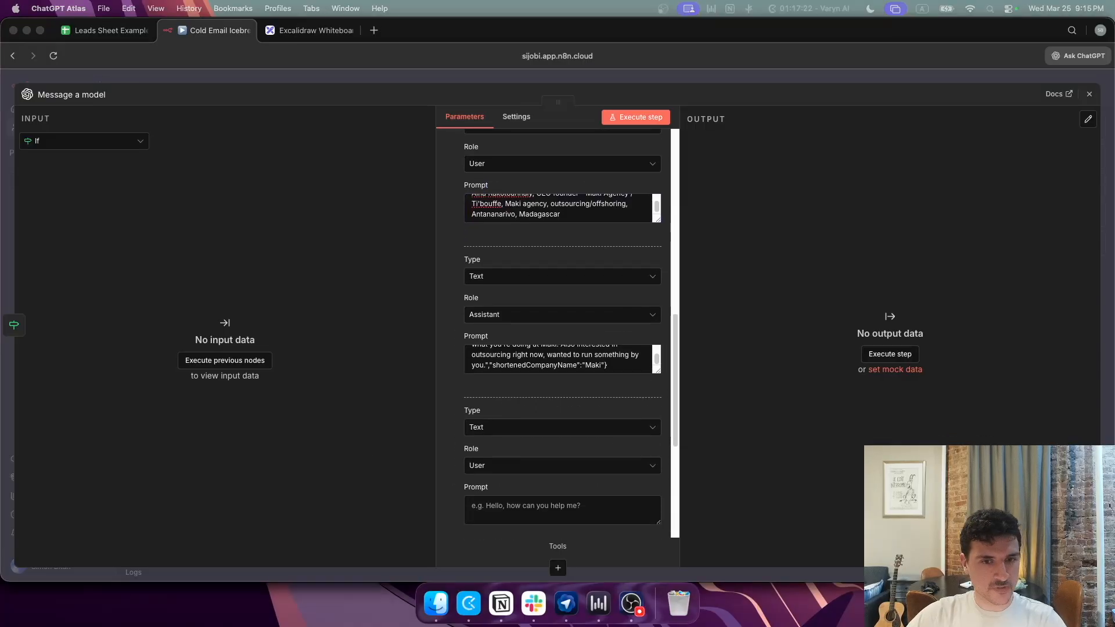
click(512, 507)
key(super+v)
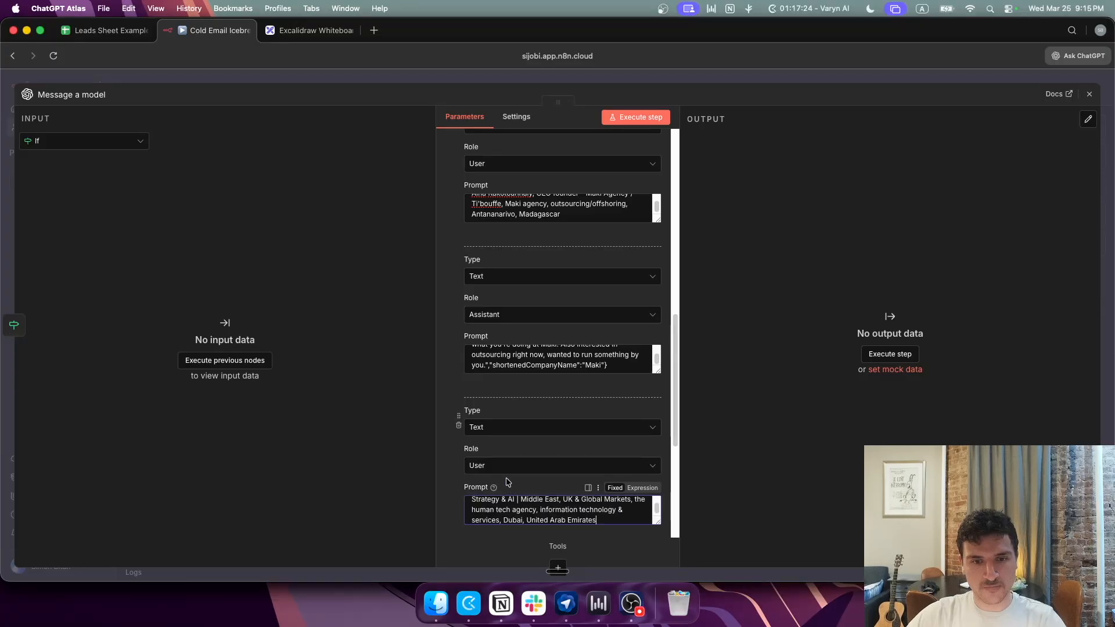
scroll(500, 464, down, 1)
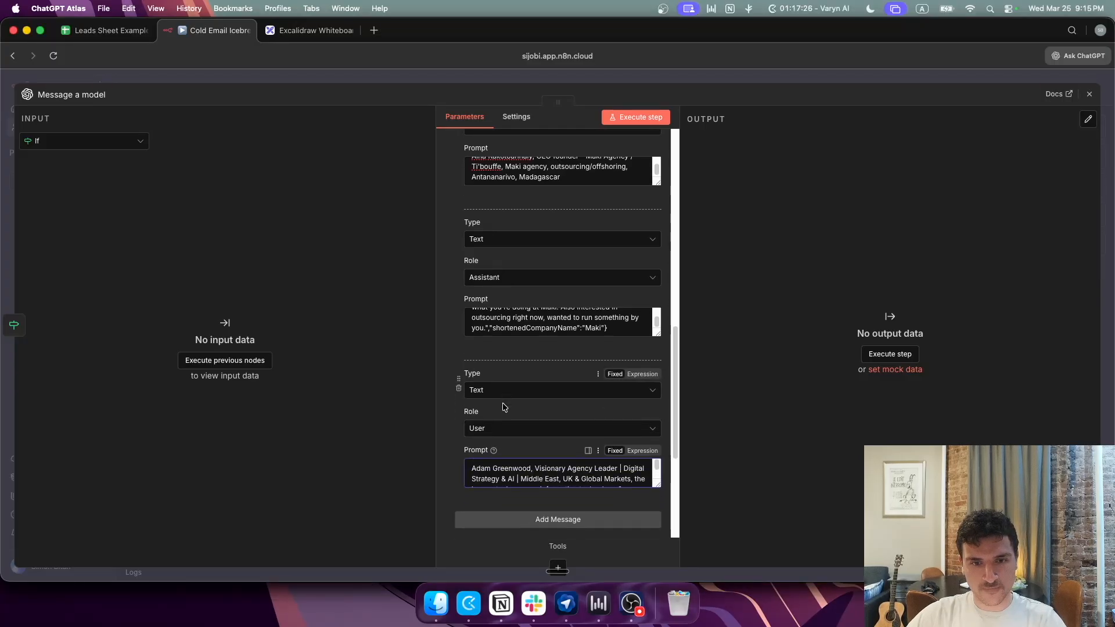
scroll(504, 407, down, 1)
Step: Add another message below it and set its role to Assistant
click(568, 497)
scroll(525, 453, down, 1)
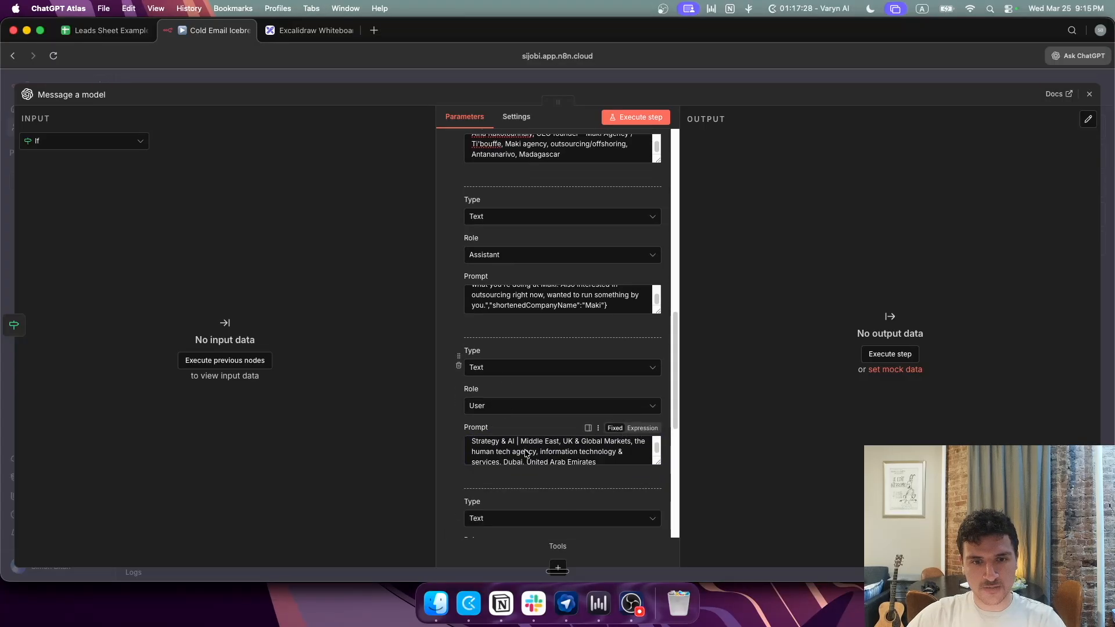
scroll(516, 475, down, 1)
scroll(519, 447, up, 1)
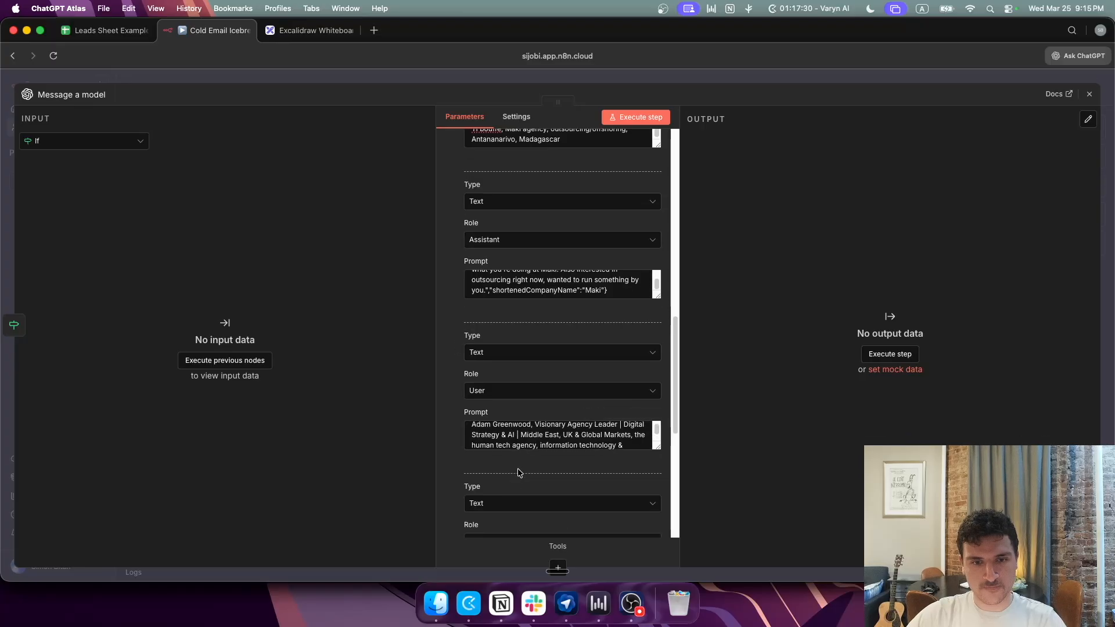
scroll(519, 472, down, 3)
click(515, 456)
click(500, 516)
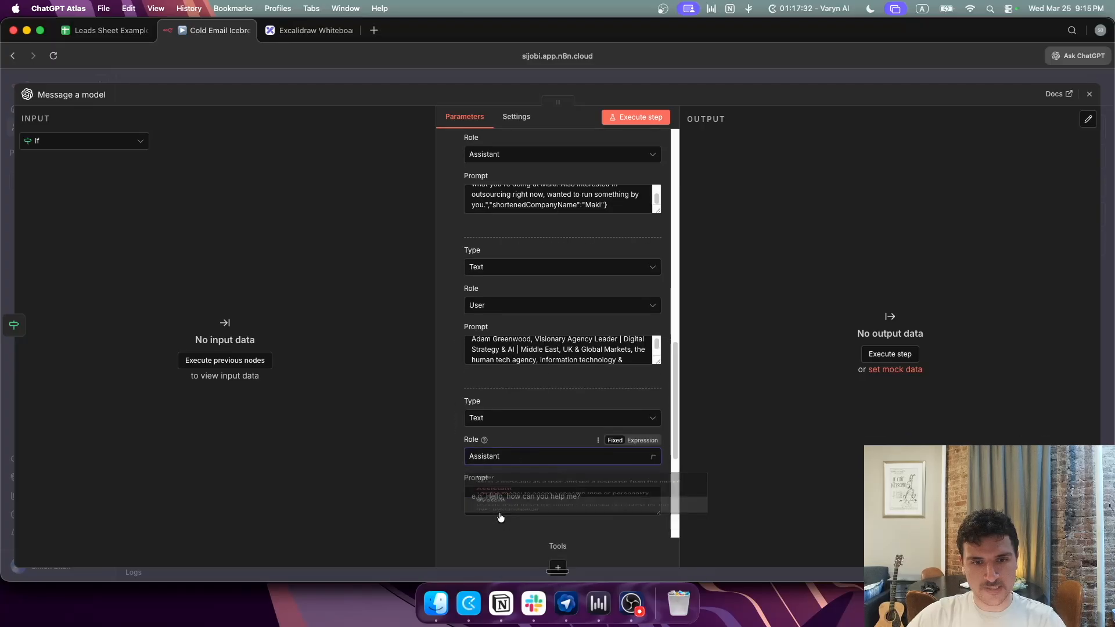
Step: Paste the example JSON reply with shortenedCompanyName 'the human tech agency' as an expression and review the messages
scroll(500, 517, down, 1)
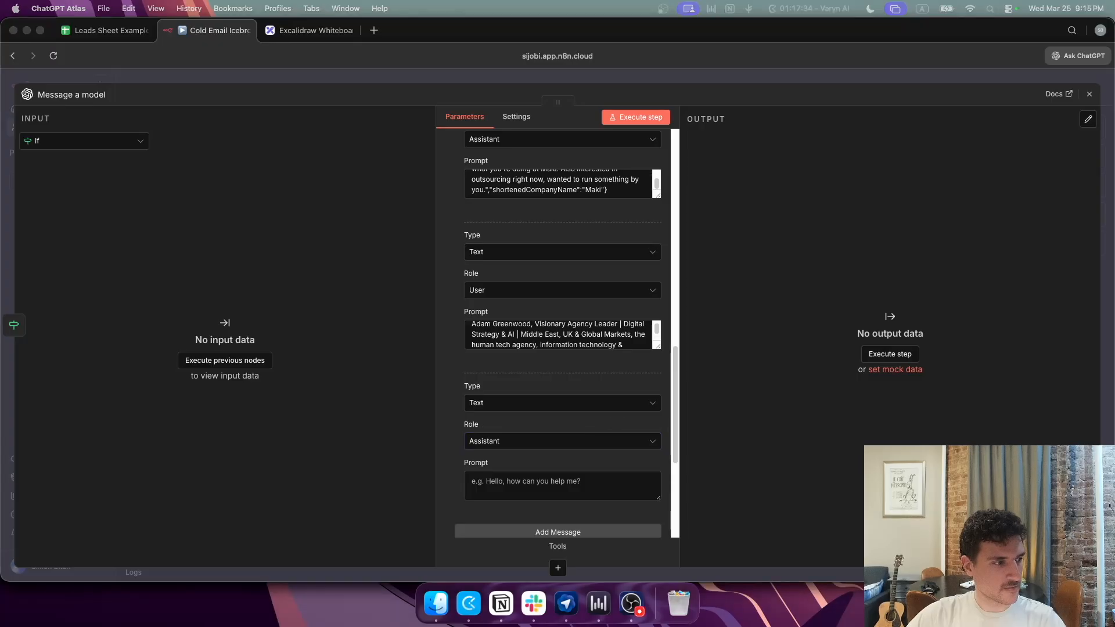
click(485, 441)
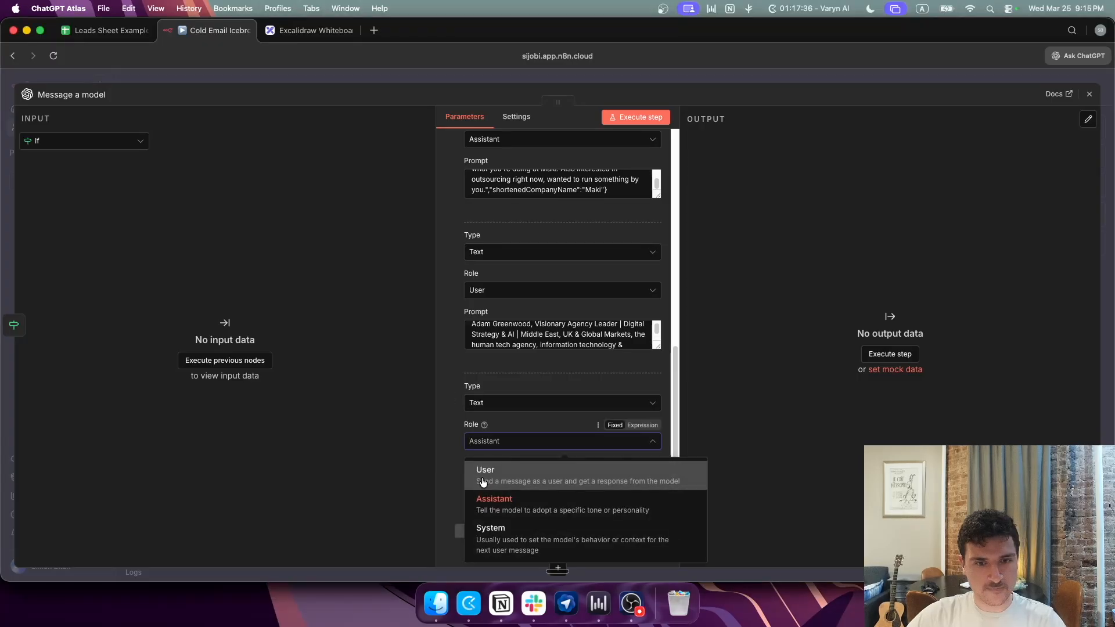
click(459, 459)
click(493, 485)
key(cmd+v)
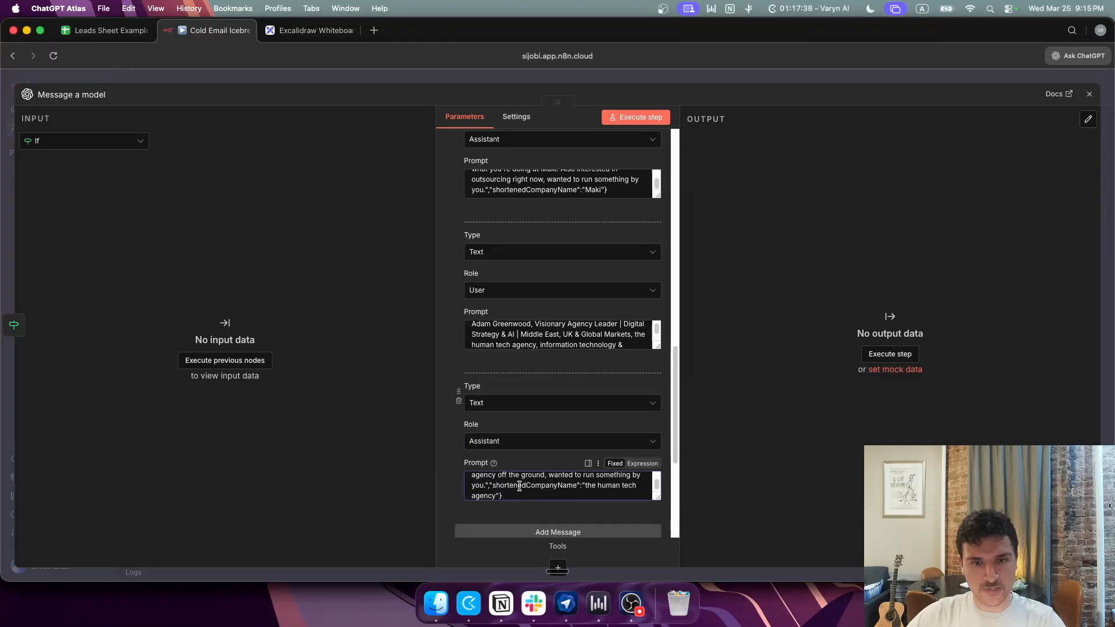
scroll(519, 486, up, 5)
click(647, 464)
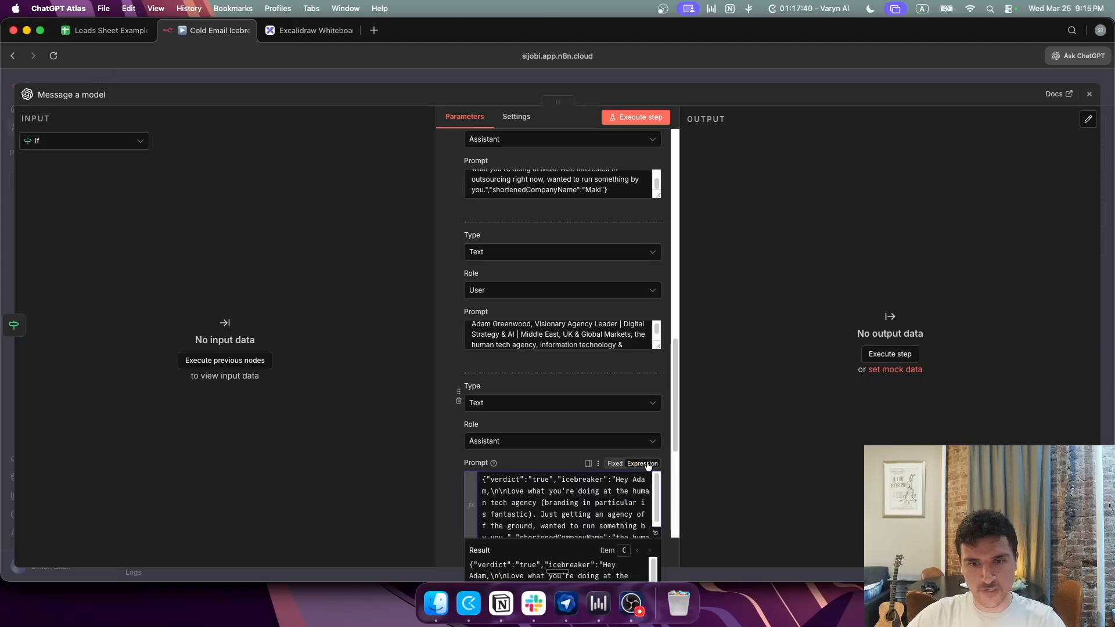
scroll(570, 495, down, 4)
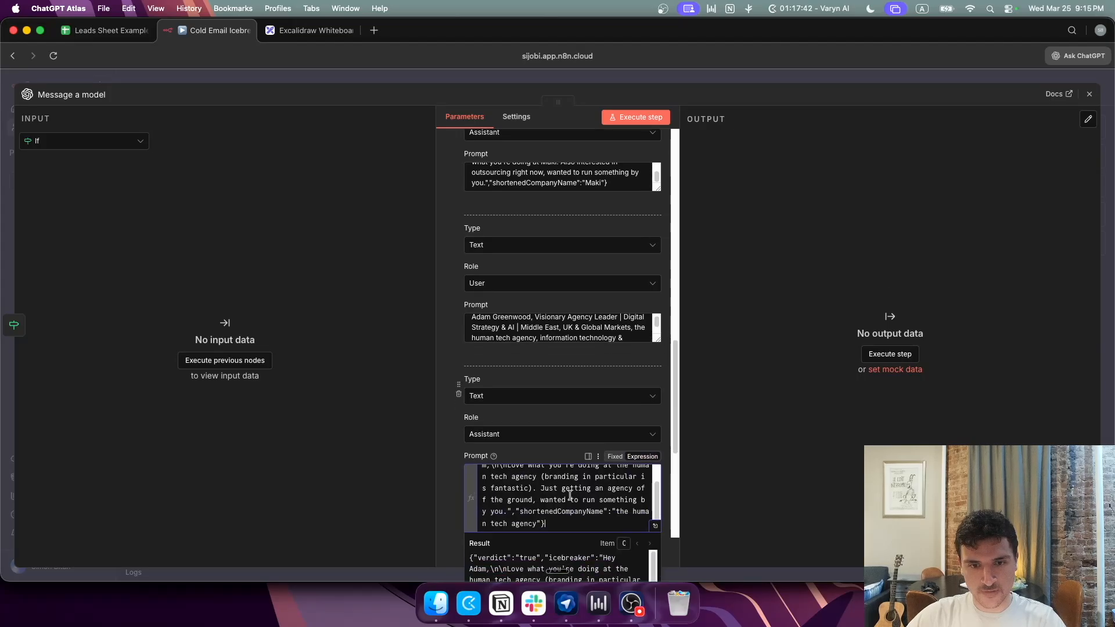
click(450, 417)
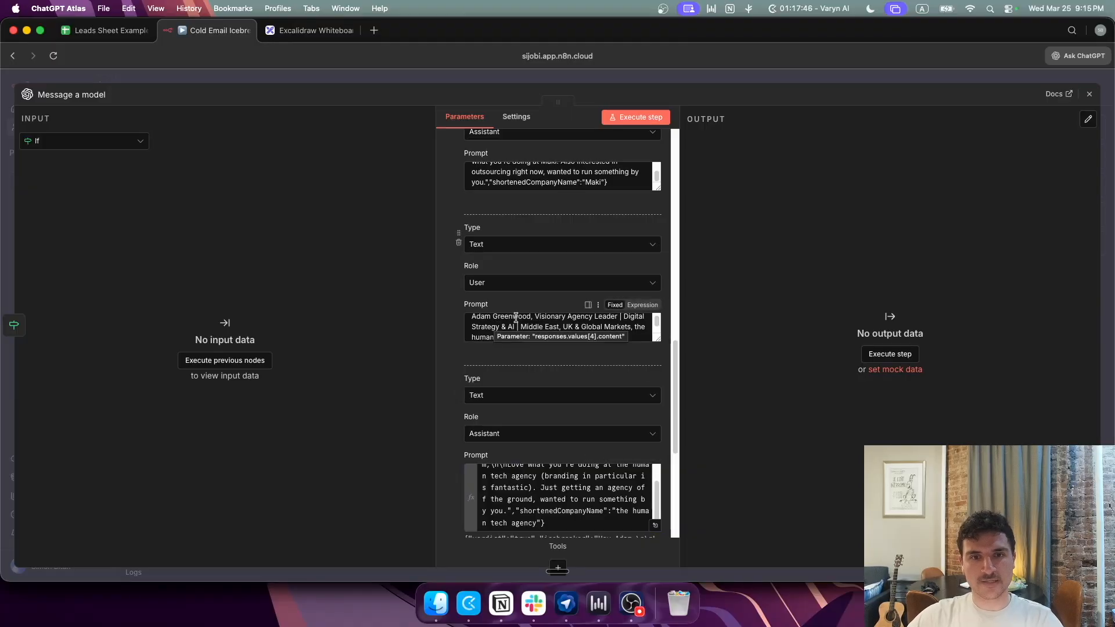
scroll(515, 317, up, 10)
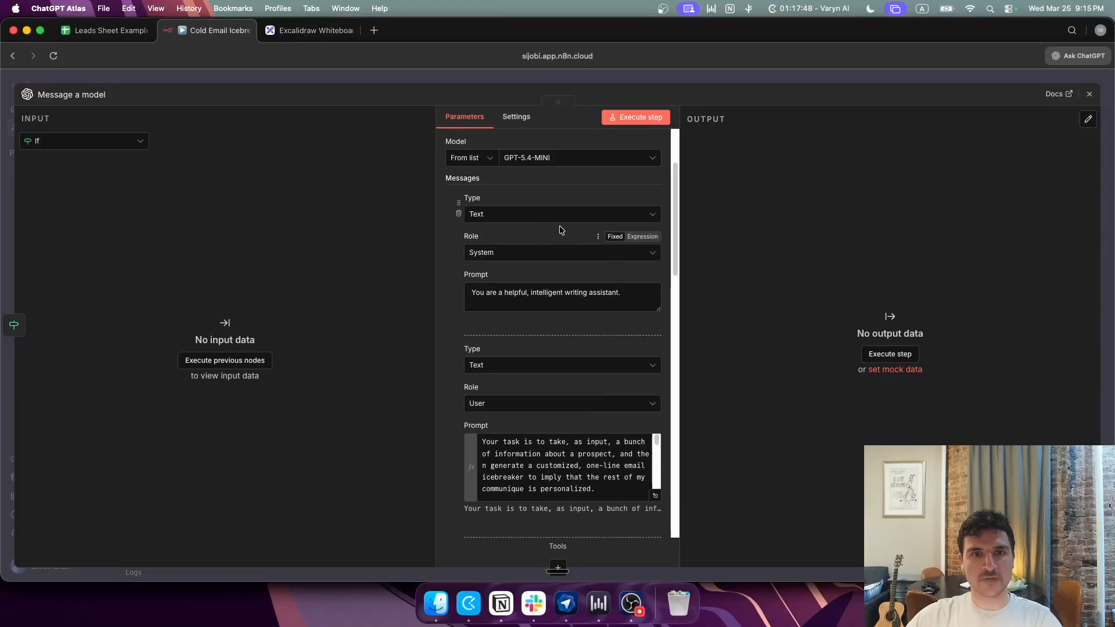
scroll(530, 453, down, 10)
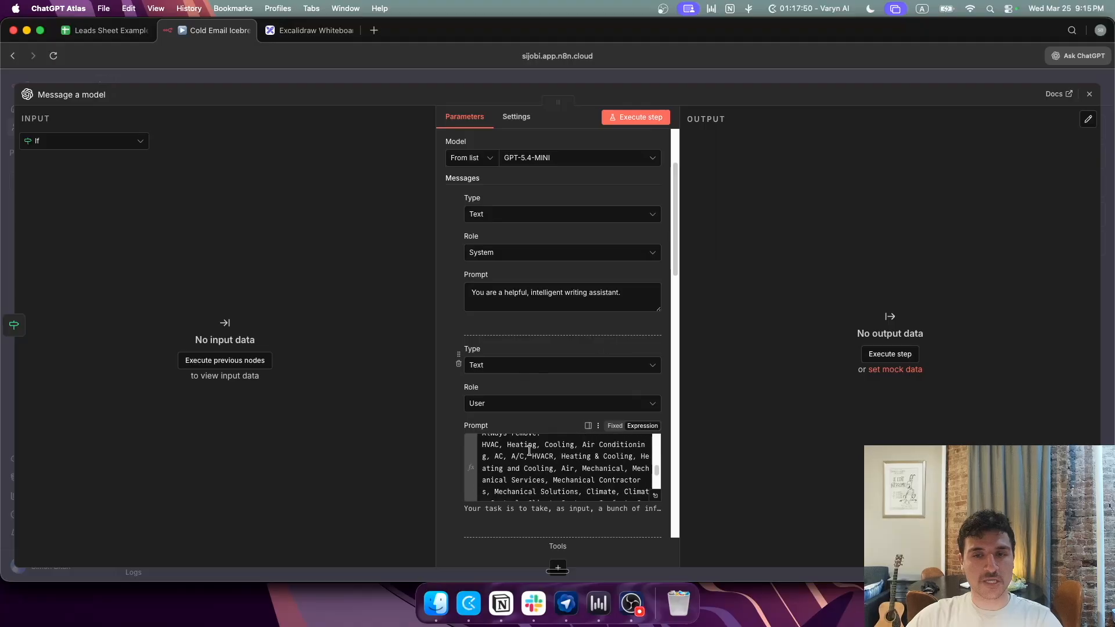
scroll(502, 393, down, 15)
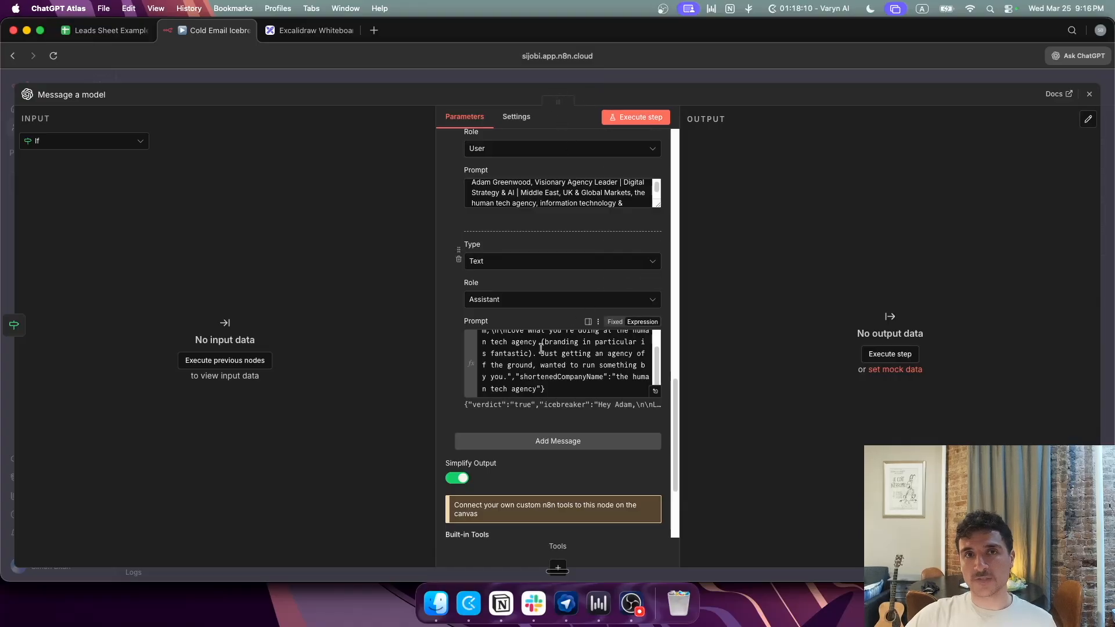
scroll(511, 405, down, 2)
Step: Add a User message containing the pasted $json lead-field expression
click(512, 397)
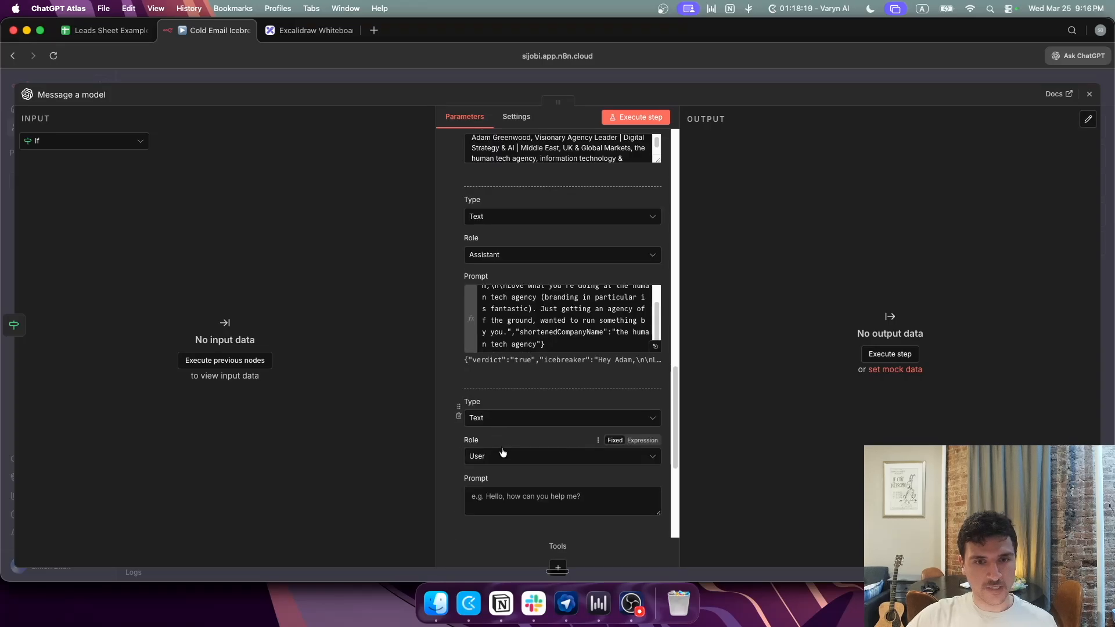
scroll(502, 452, down, 1)
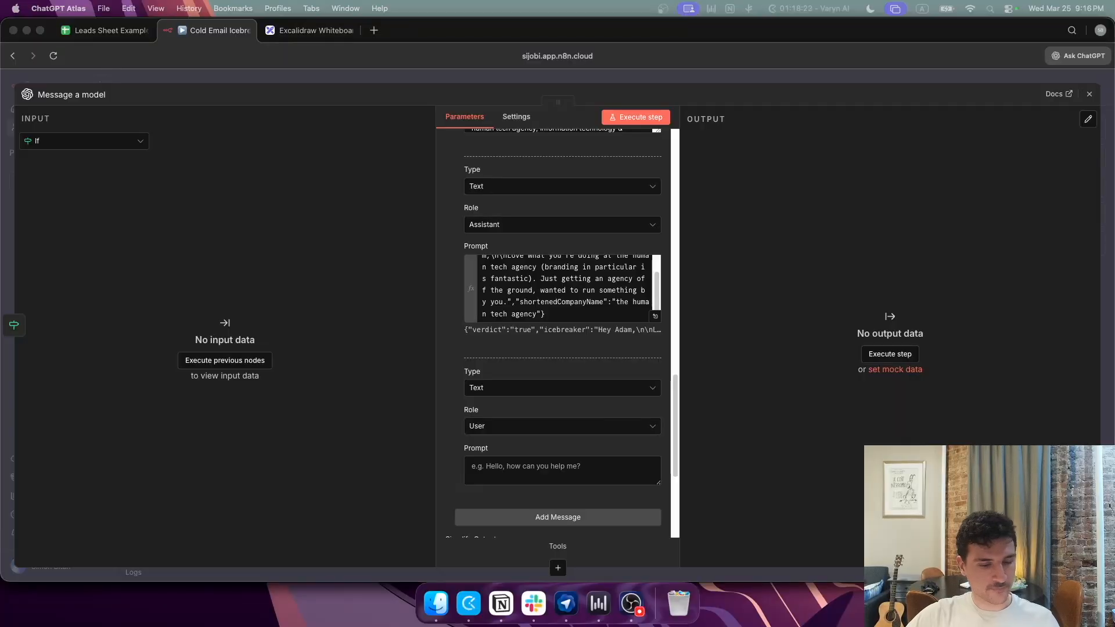
click(535, 469)
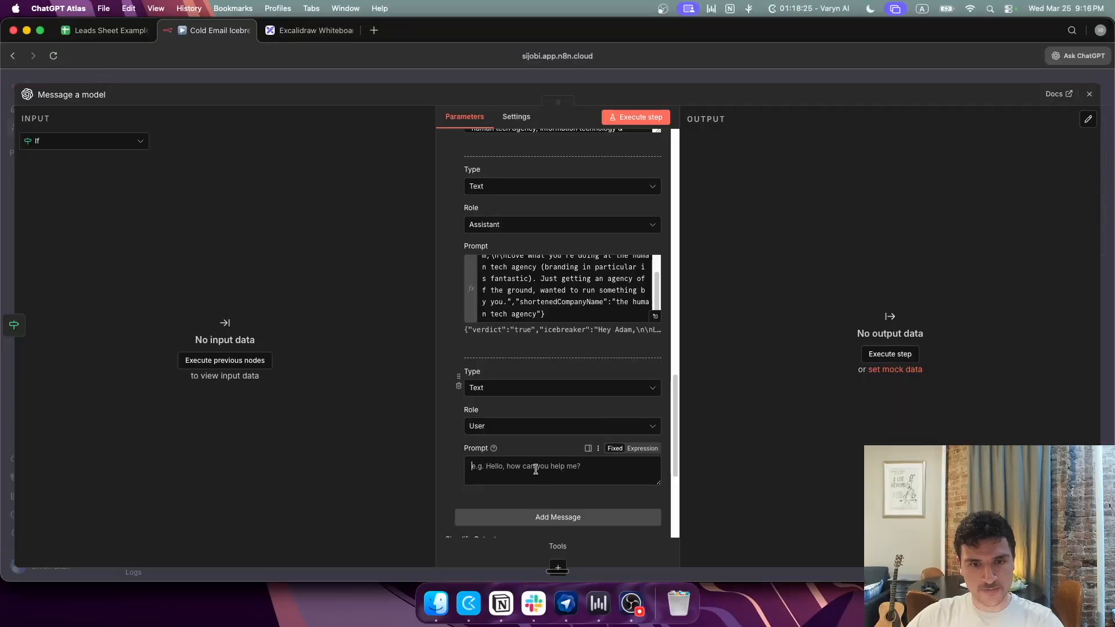
text({{ $json['first_name'] }}, {{ $json['last_name'] }}, {{ $json['headline'] }} {{ $json['industry'] }}, {{ $json['company_name'] }}, {{ $json['company_full_address'] }}, {{ $json['email'] }})
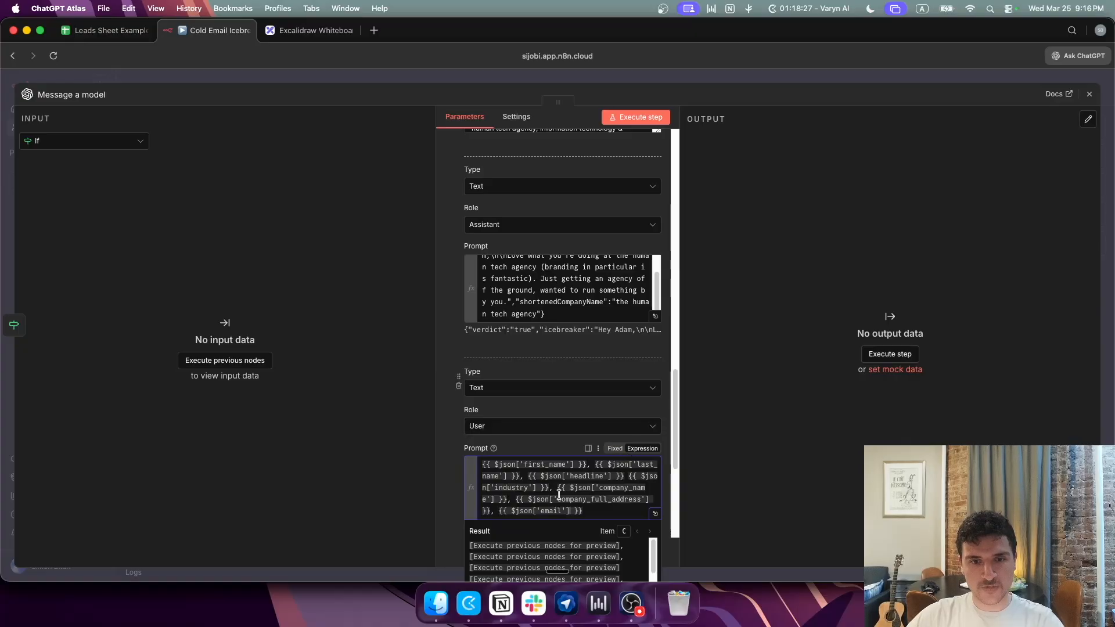
scroll(559, 495, down, 2)
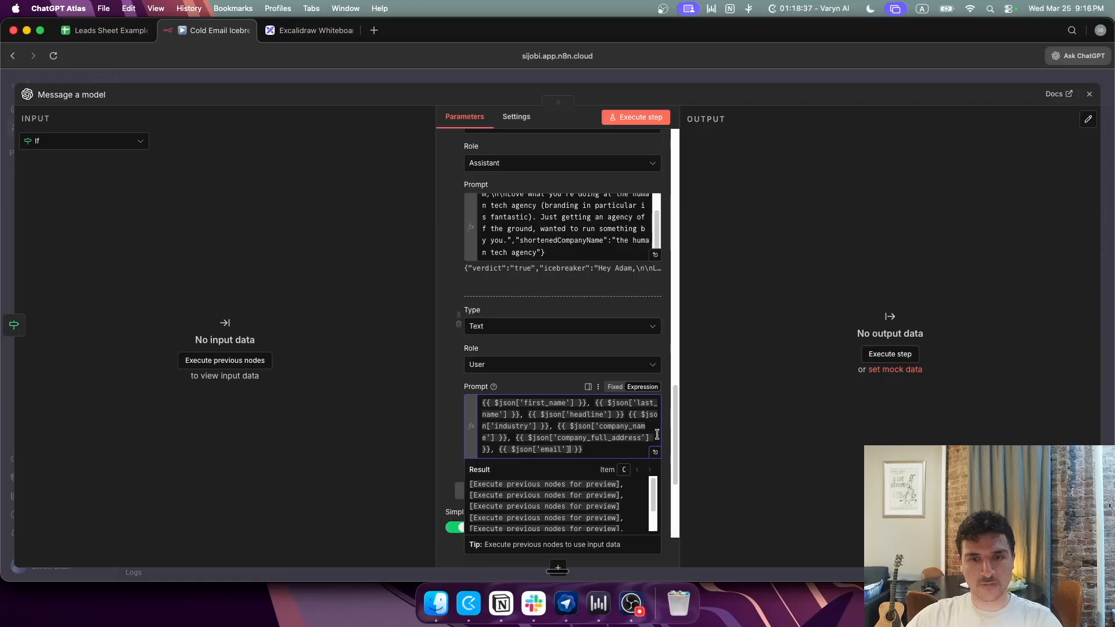
click(655, 452)
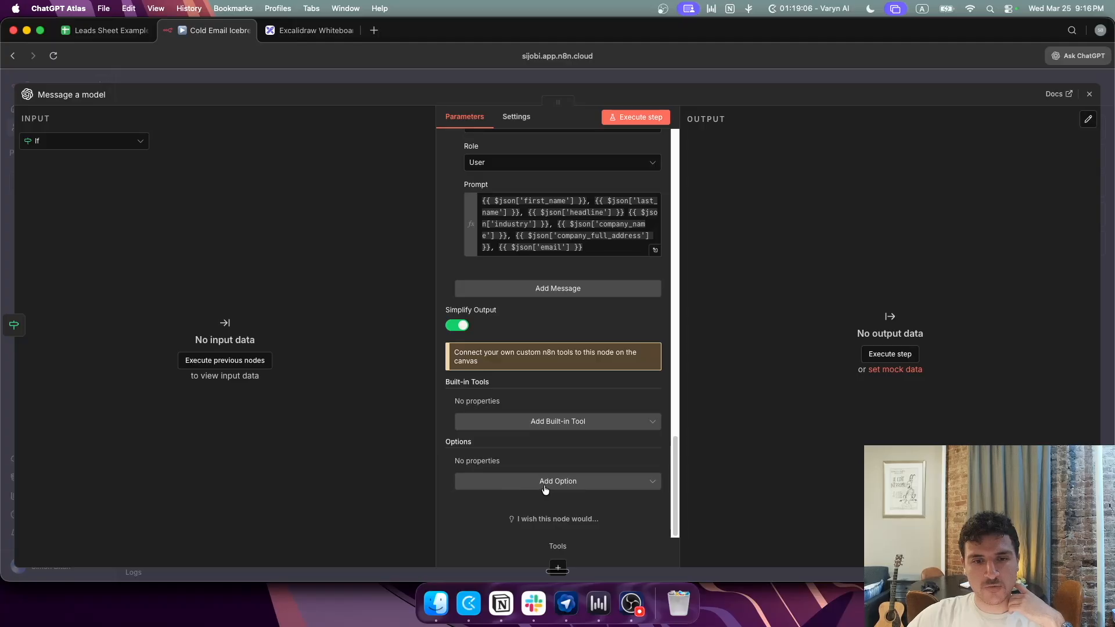
Step: Add the Output Format option set to JSON Object for Message a model
click(544, 485)
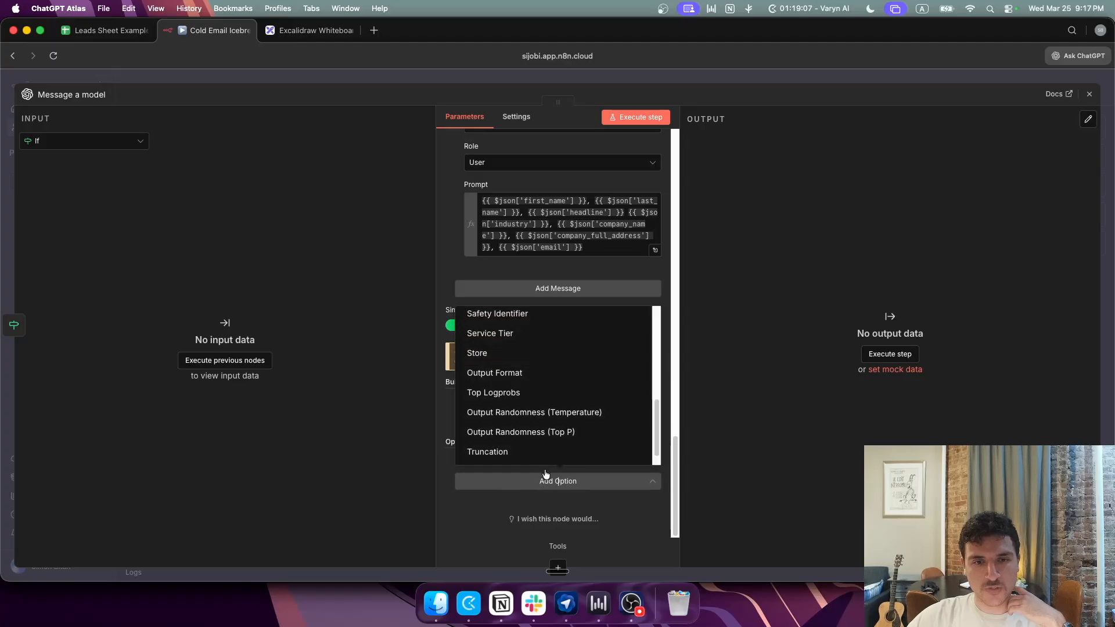
scroll(523, 416, down, 1)
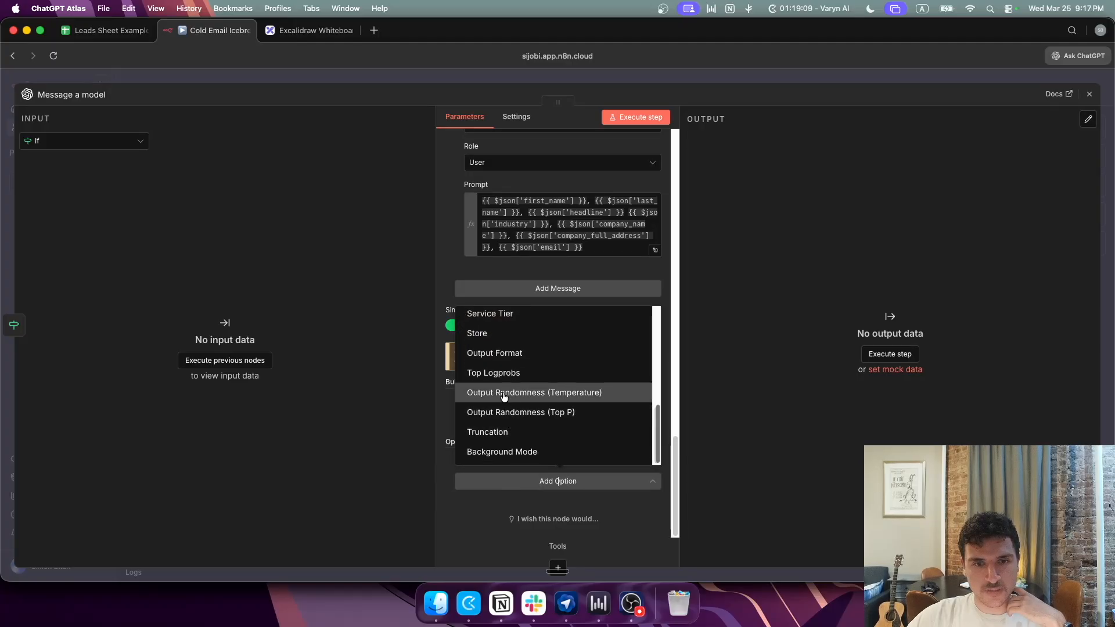
click(494, 353)
scroll(549, 439, down, 1)
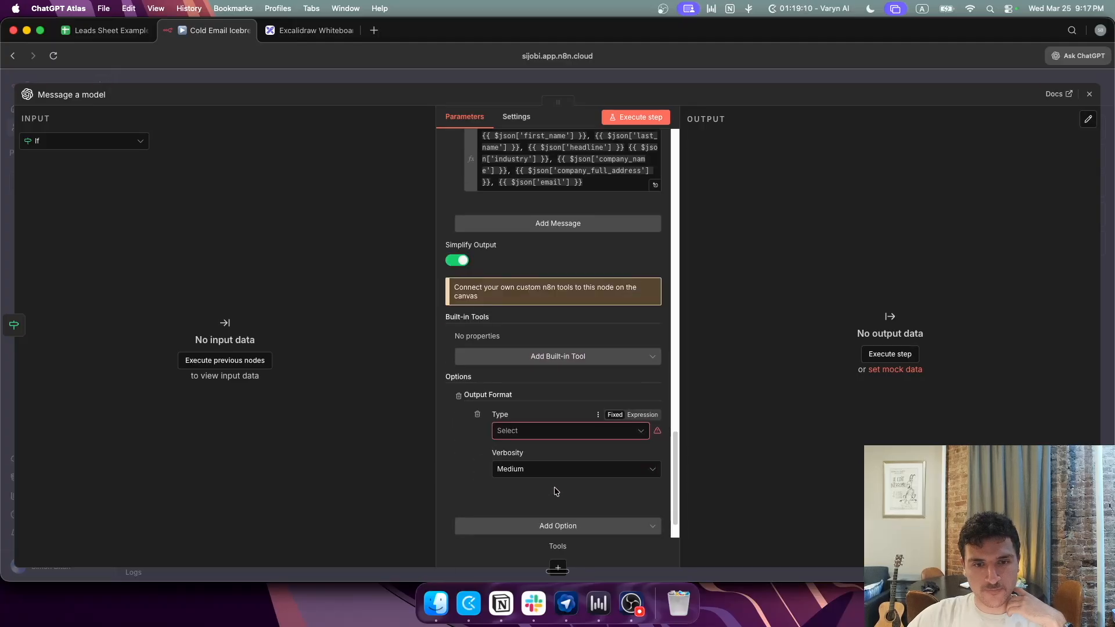
click(549, 436)
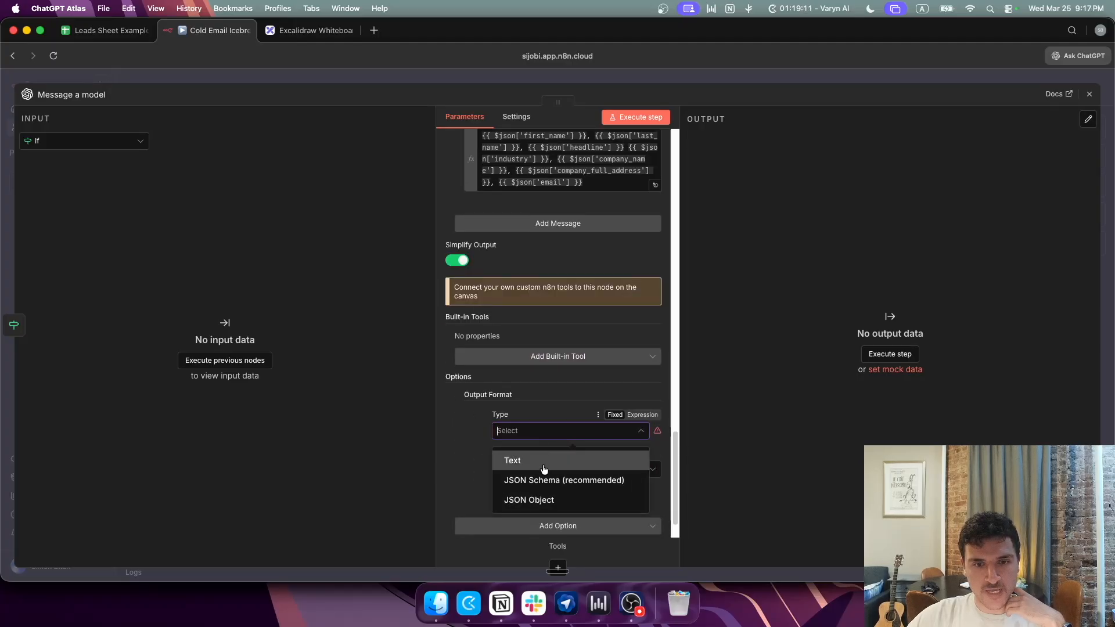
click(548, 500)
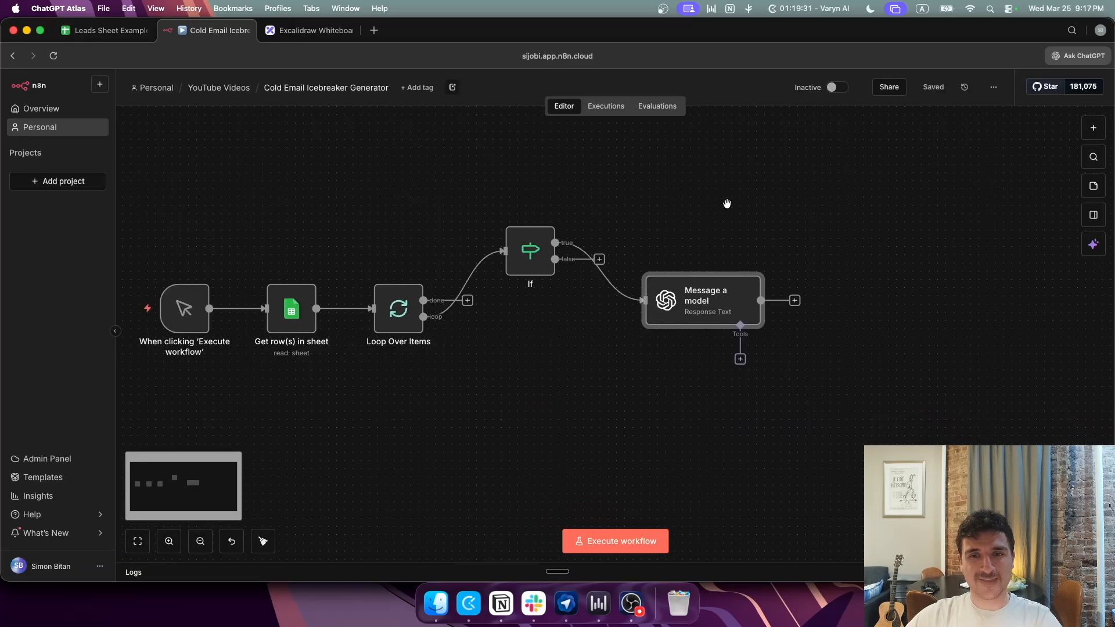
drag(727, 203, 639, 192)
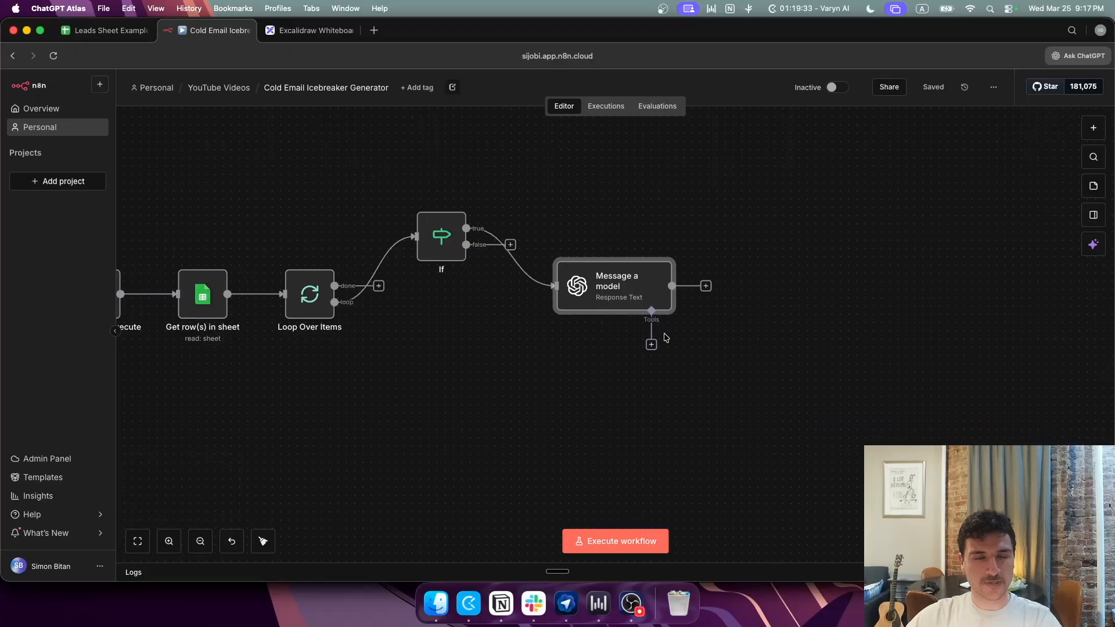
Step: Add a Google Sheets 'Append or update row in sheet' node after Message a model
click(706, 285)
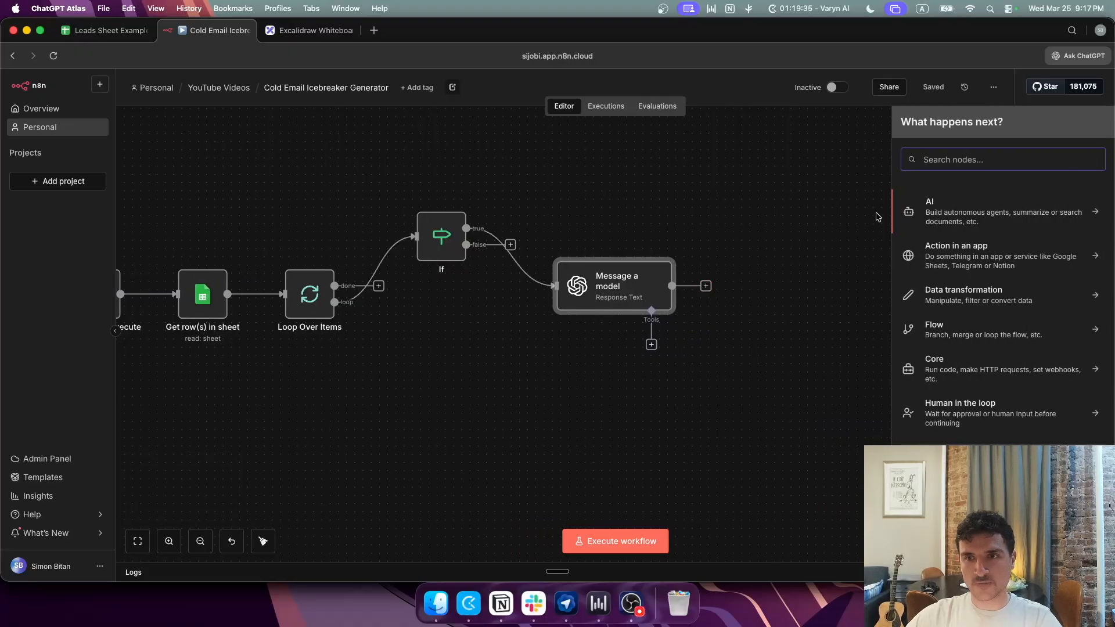
text(google s)
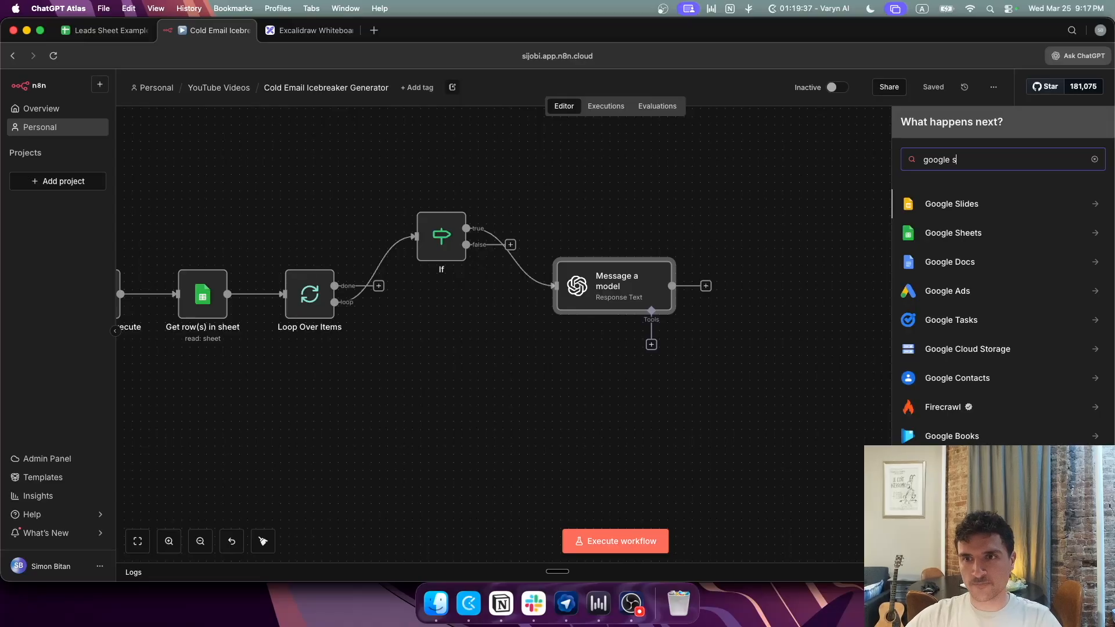
click(915, 231)
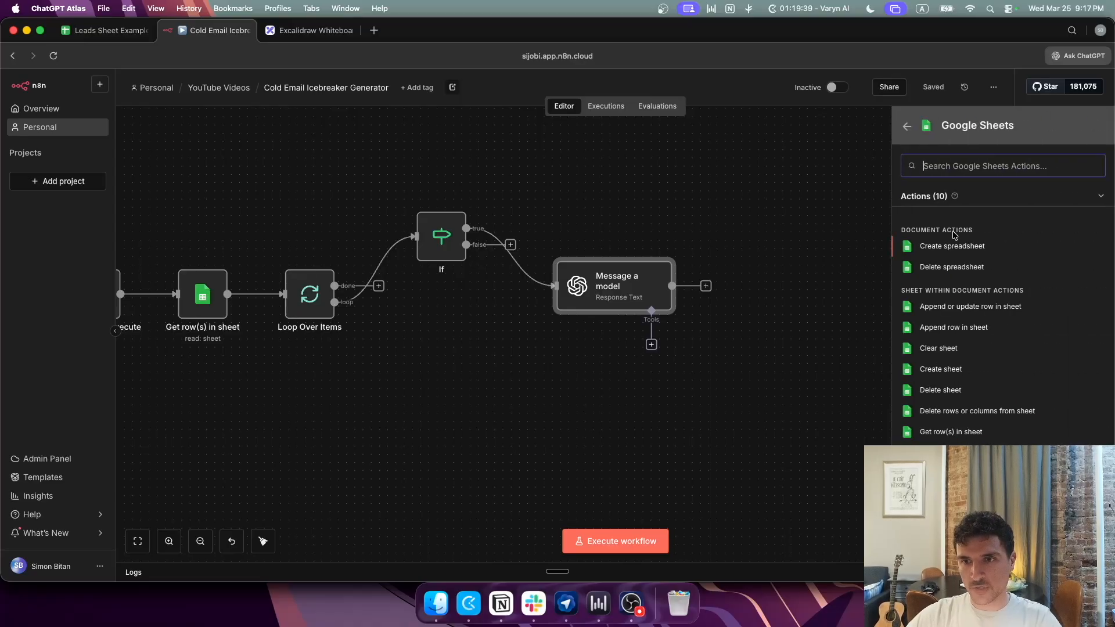
click(958, 307)
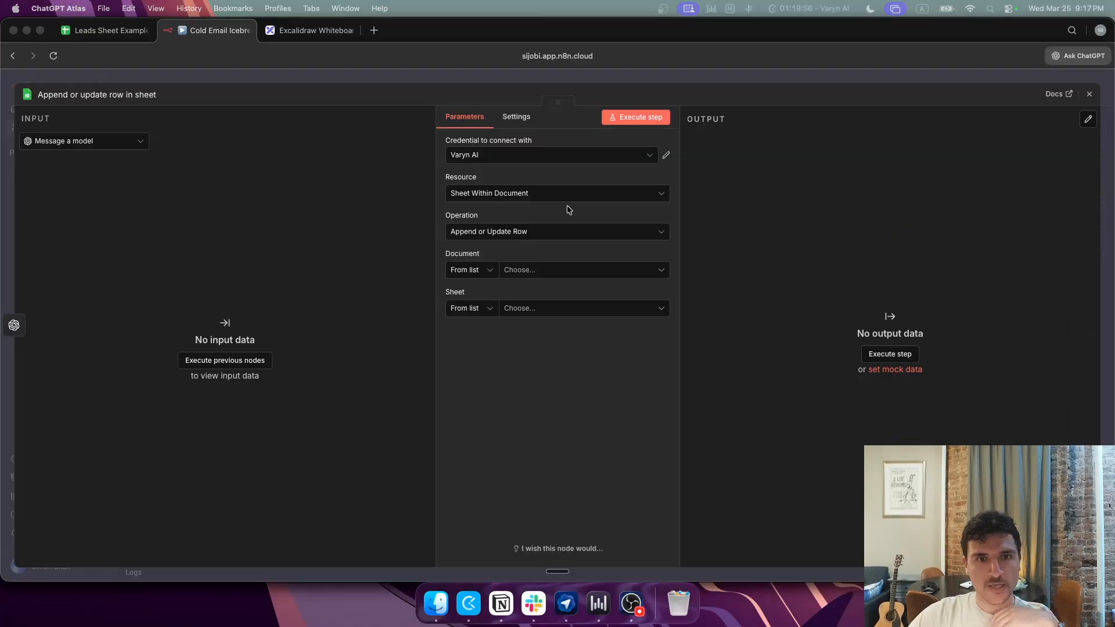
Step: Target the Leads Sheet Example spreadsheet's HVAC Leads sheet, matching rows on the email column
click(561, 268)
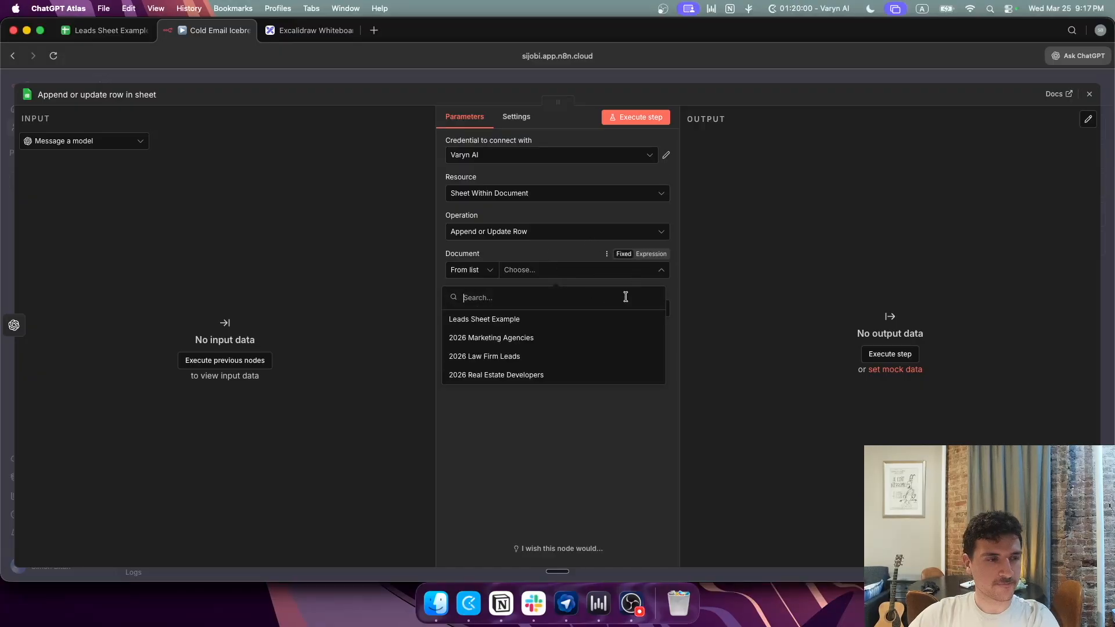
click(511, 319)
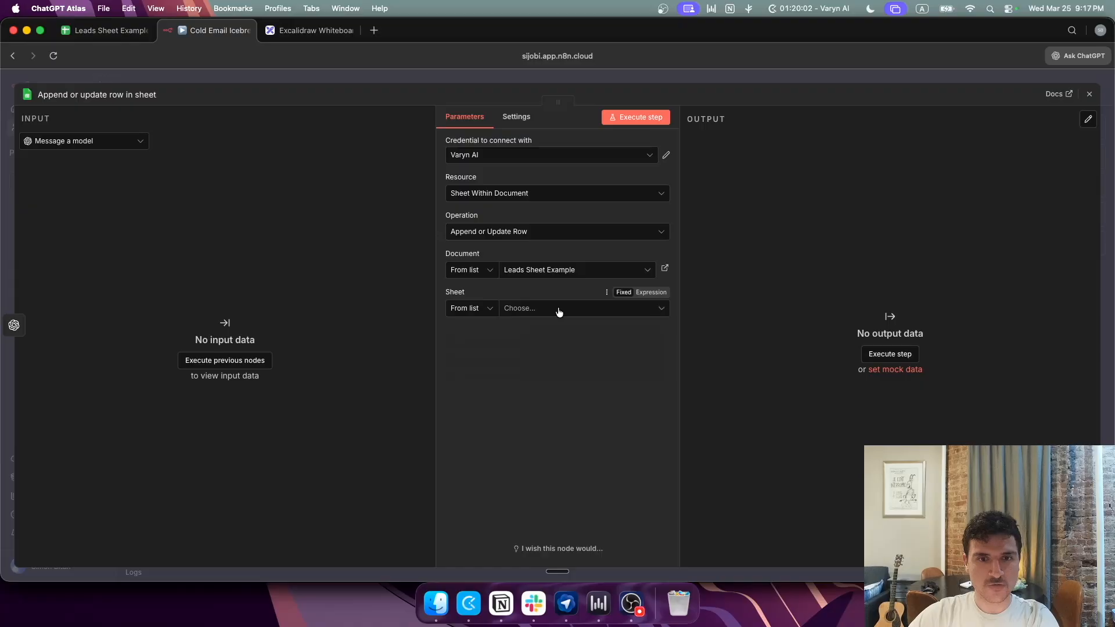
click(558, 311)
click(496, 337)
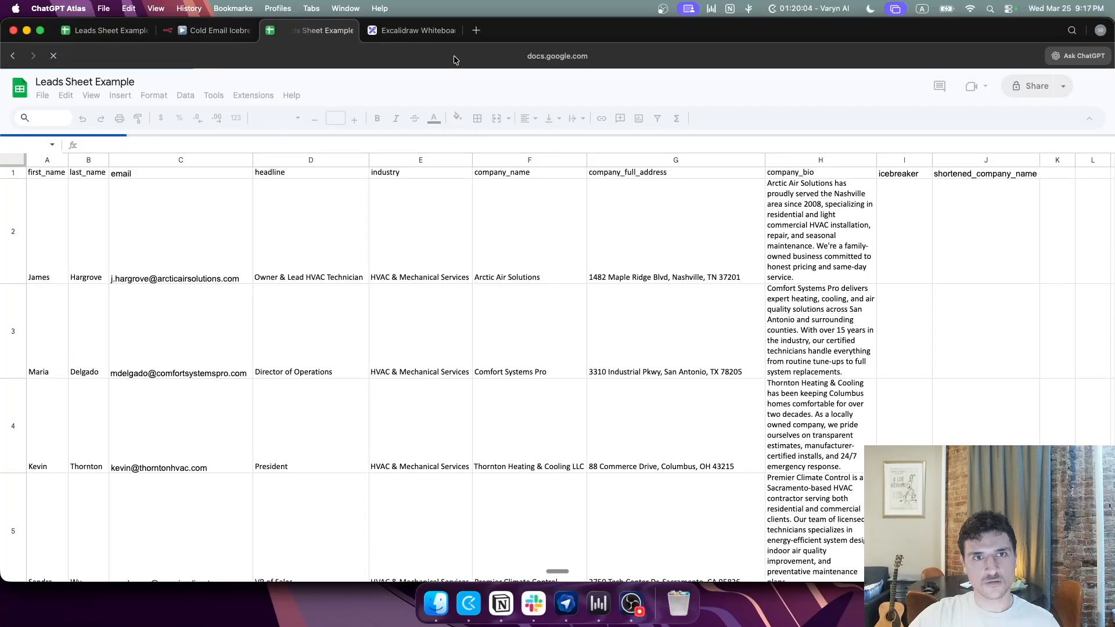
key(super+w)
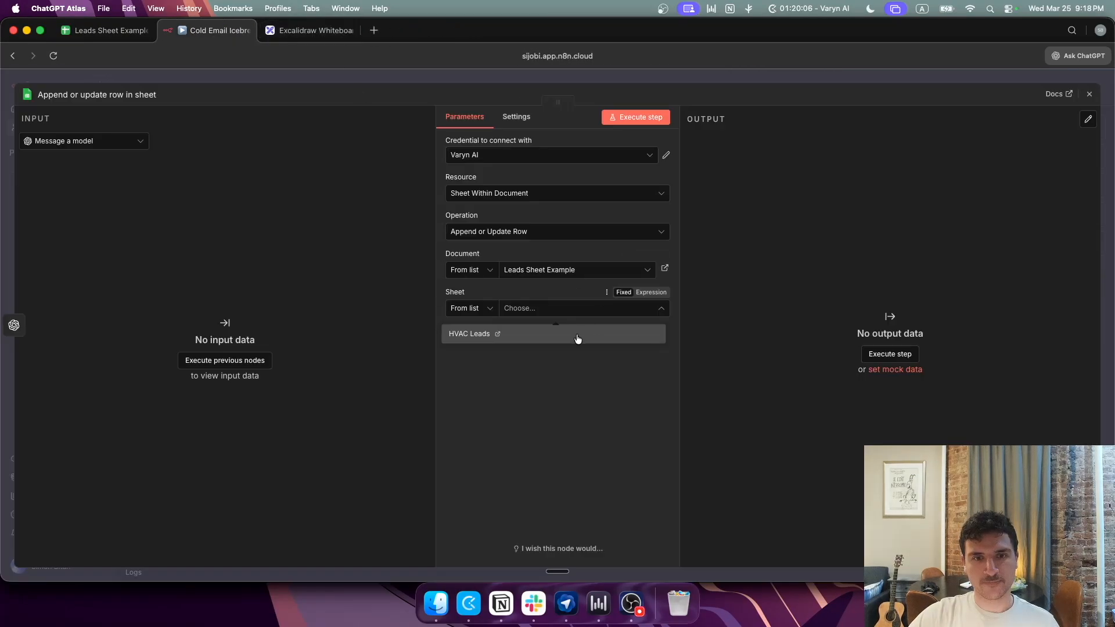
click(578, 339)
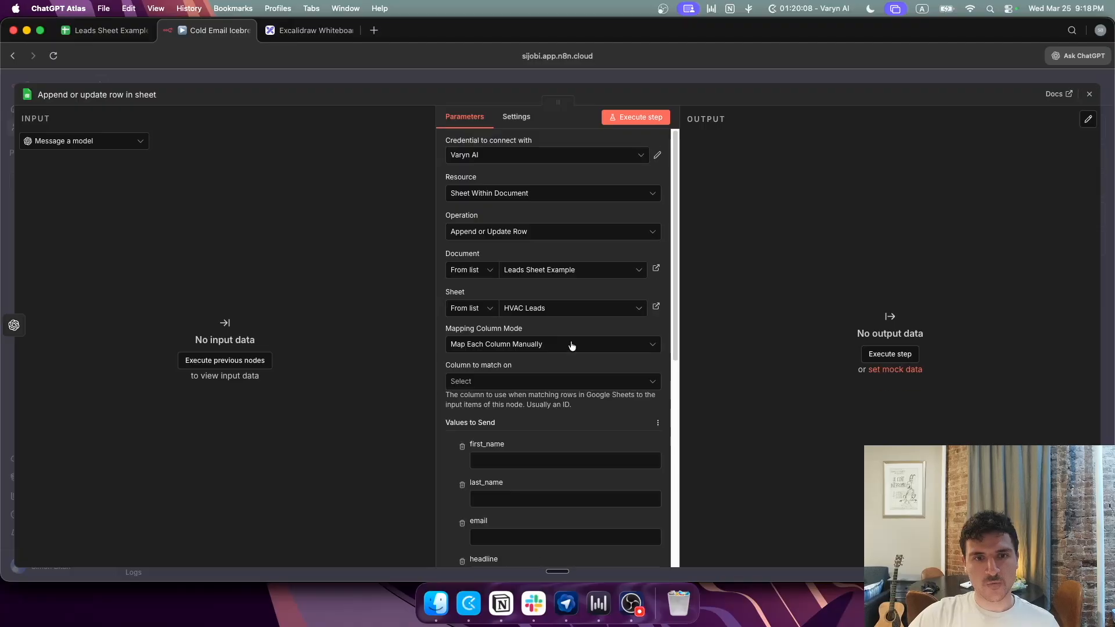
scroll(572, 346, down, 2)
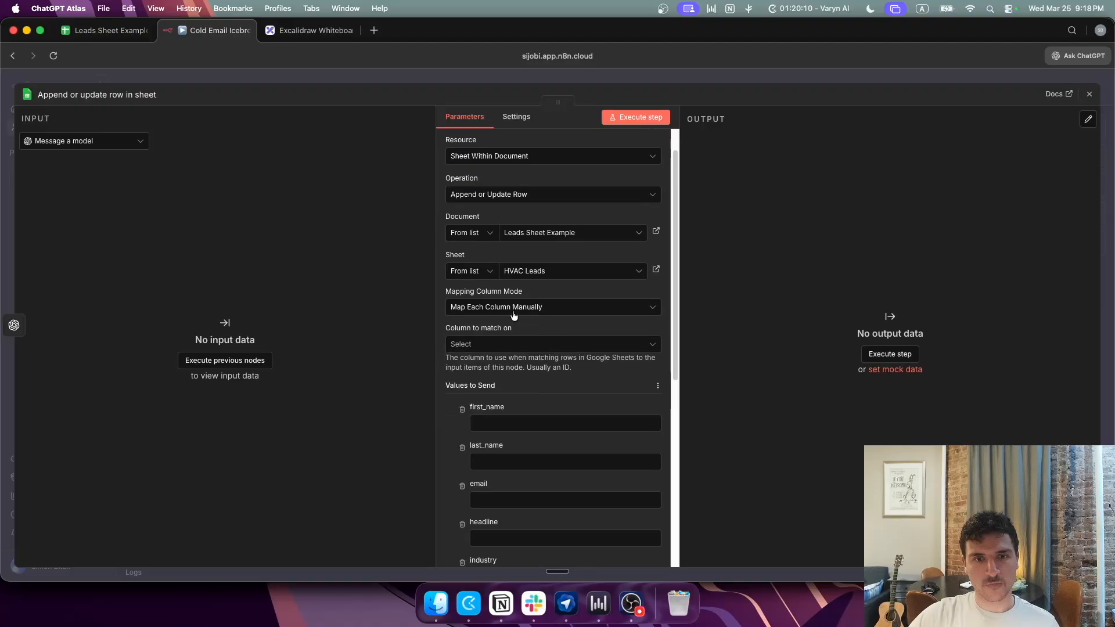
scroll(540, 318, down, 2)
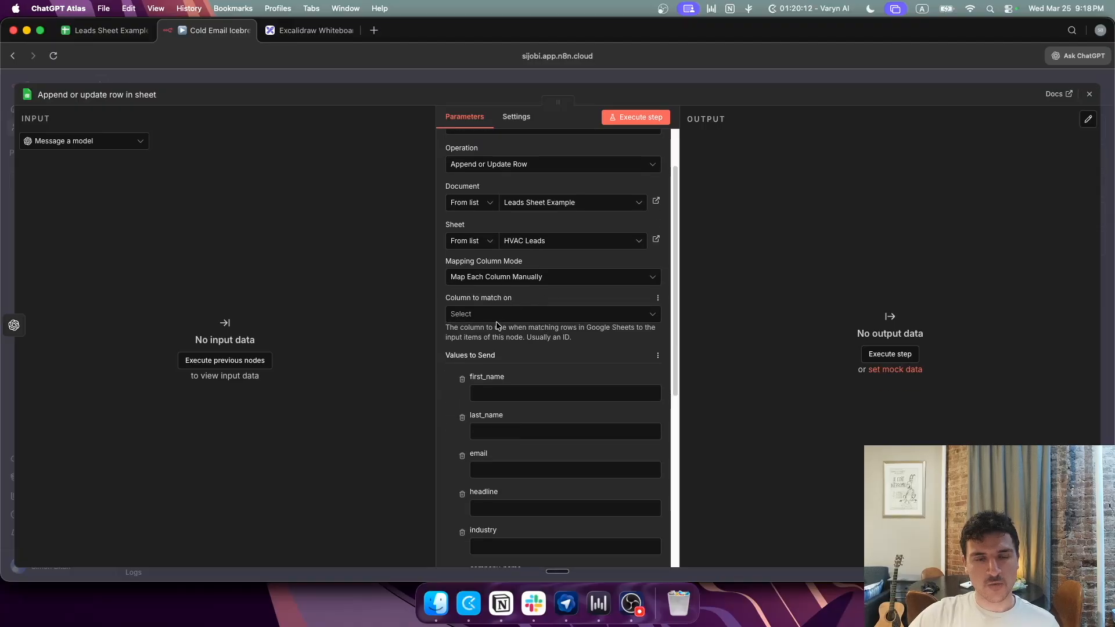
click(481, 313)
click(504, 375)
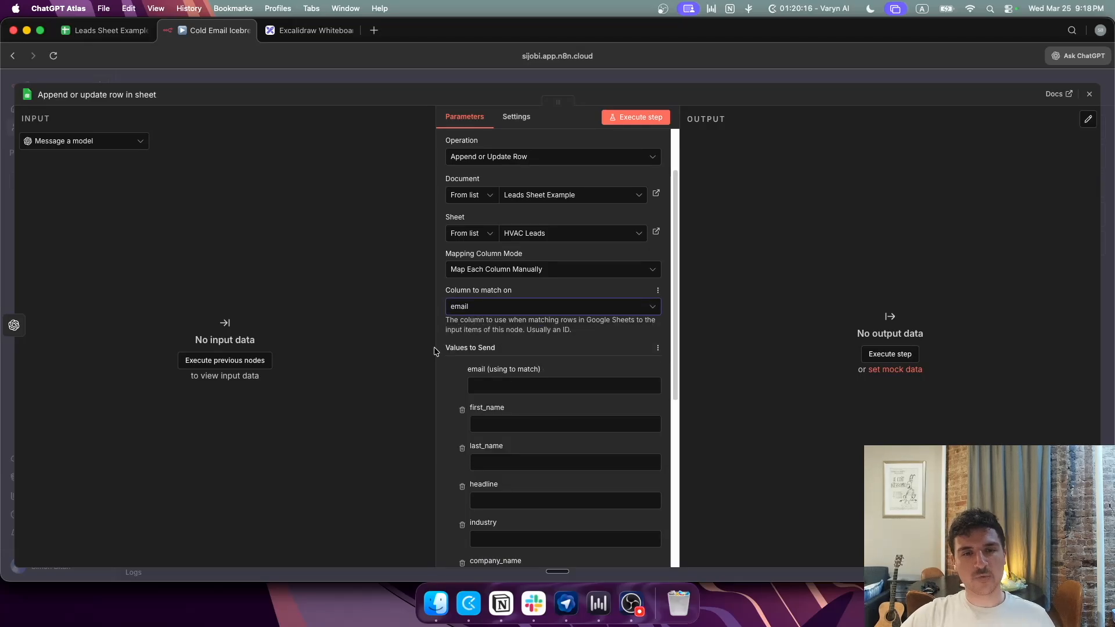
scroll(463, 371, down, 2)
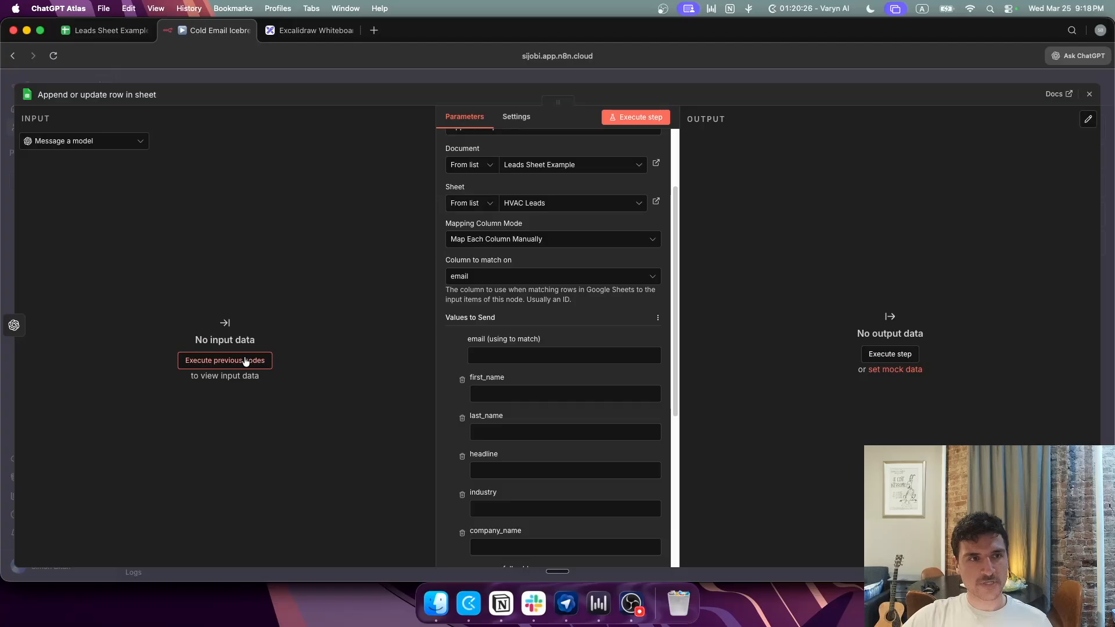
Step: Execute the previous nodes to load input data, then reopen the Message a model node
click(245, 361)
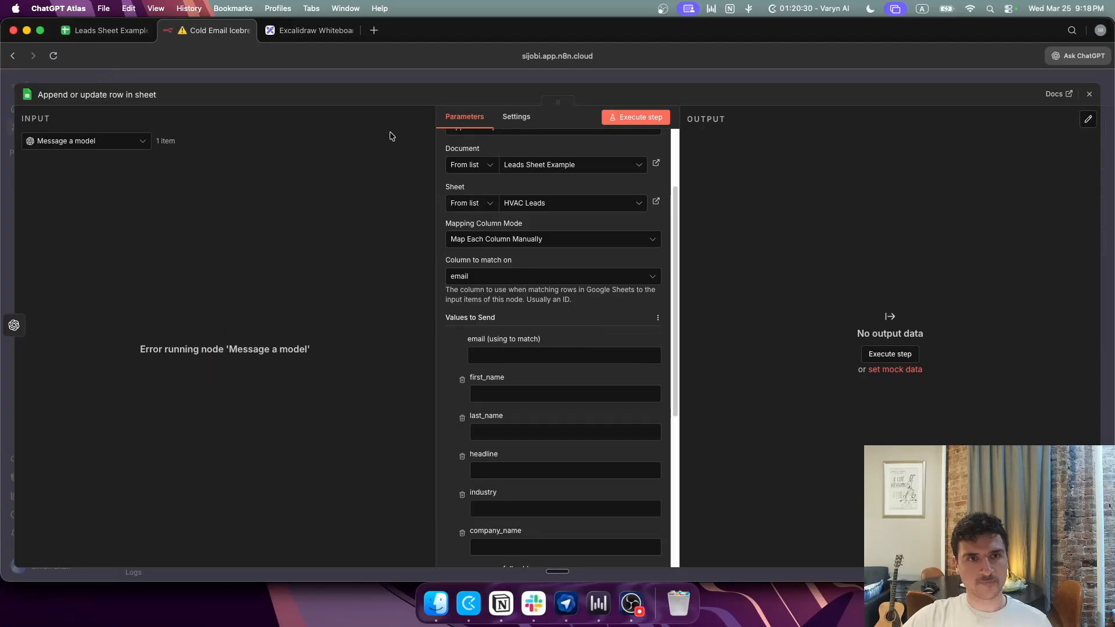
click(381, 83)
double_click(606, 273)
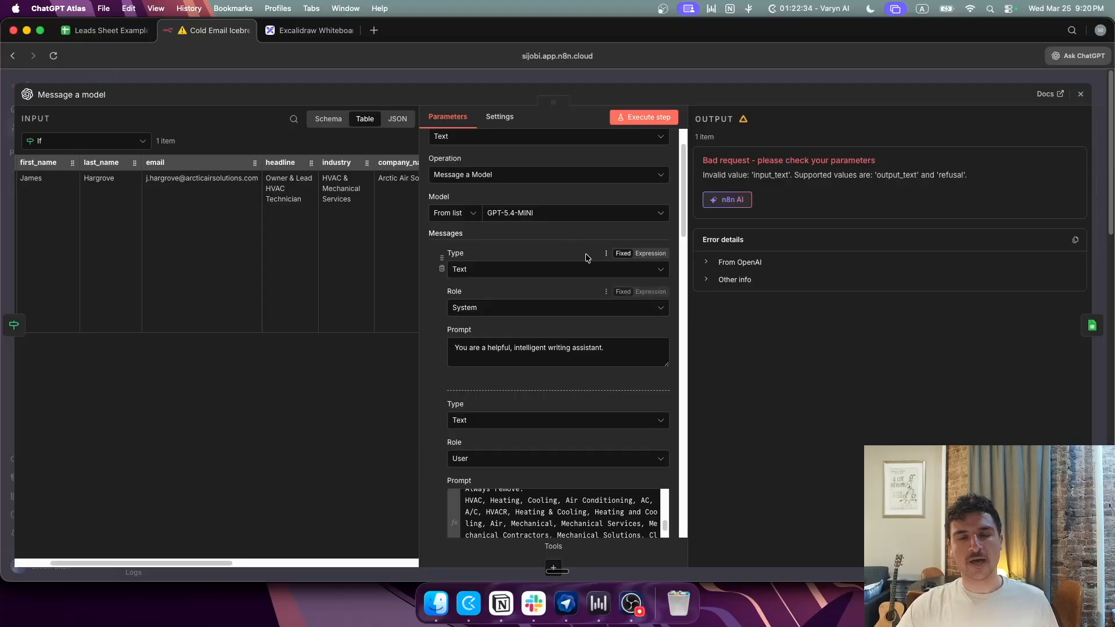
scroll(559, 389, down, 2)
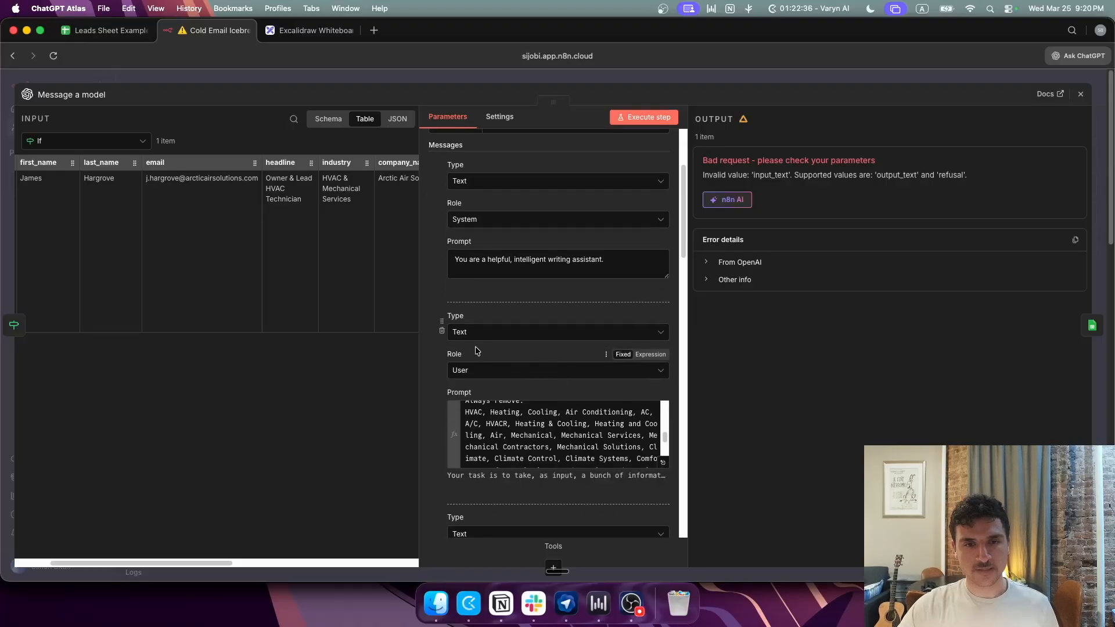
scroll(581, 380, up, 4)
scroll(607, 378, down, 5)
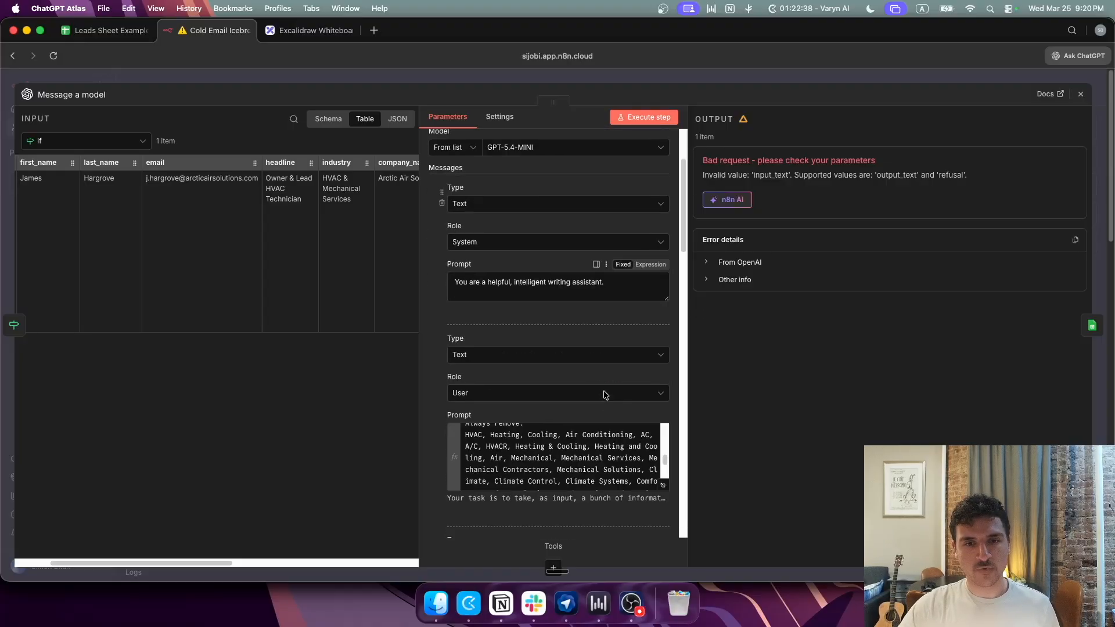
scroll(558, 411, down, 6)
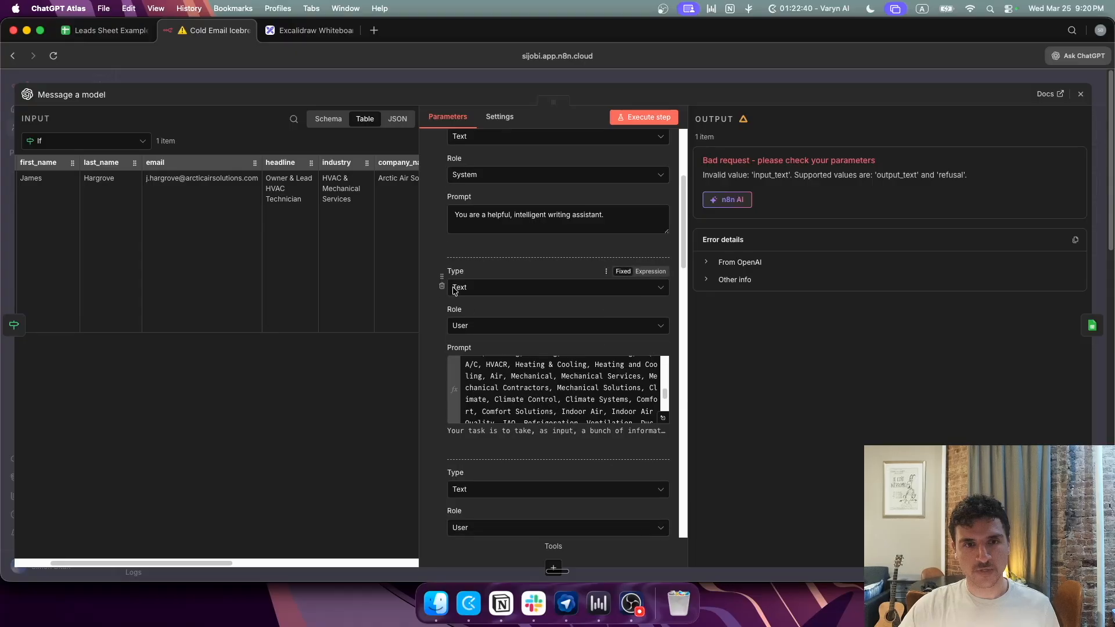
scroll(473, 376, down, 1)
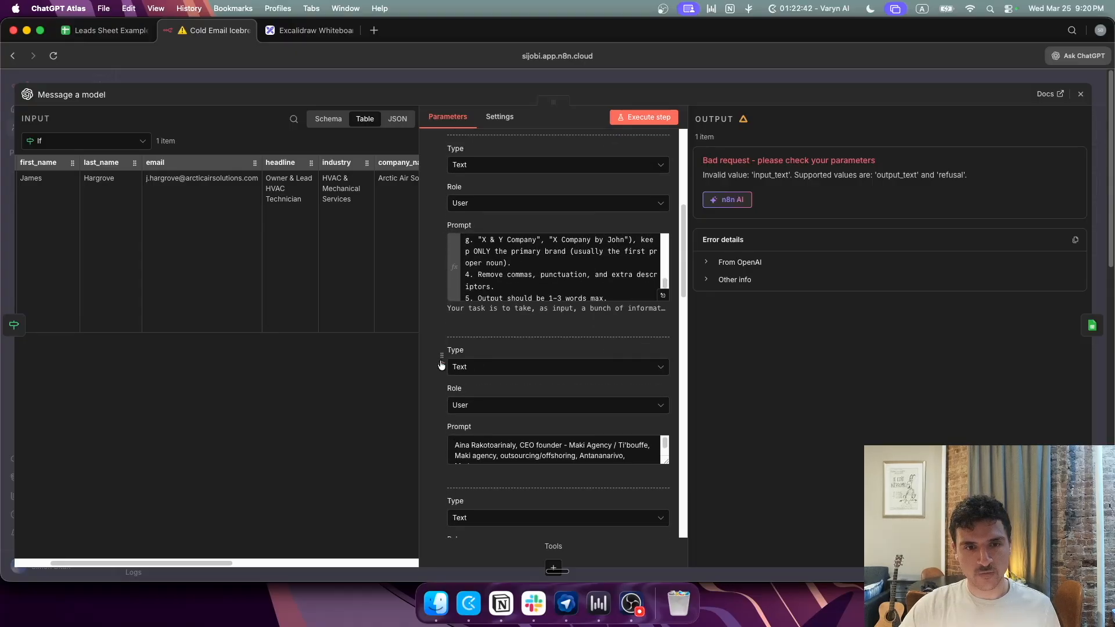
scroll(442, 361, down, 2)
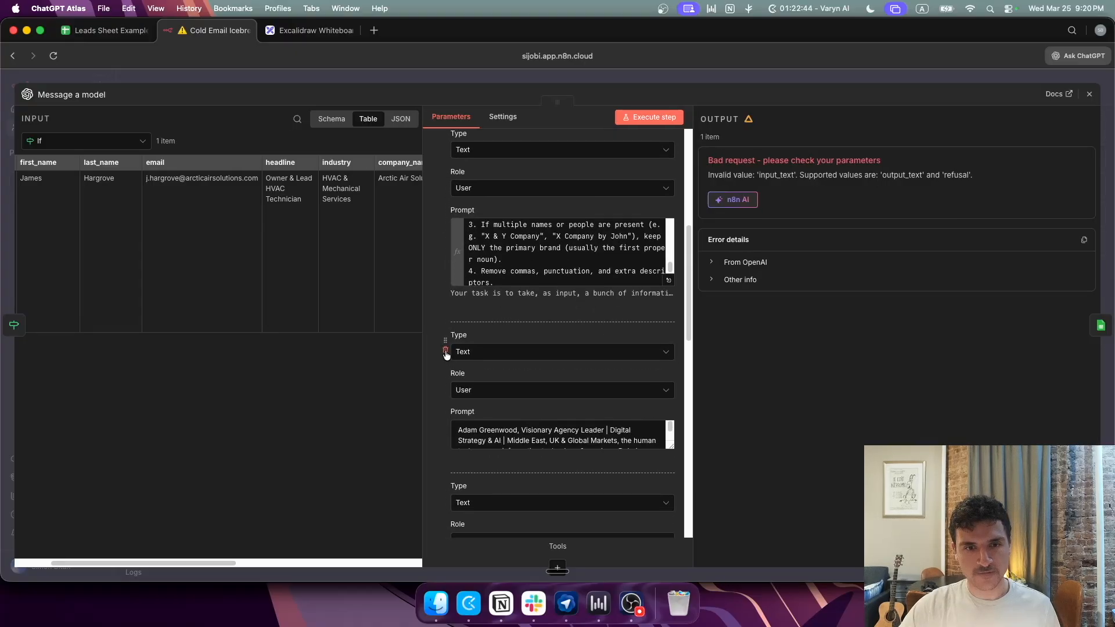
Step: Delete the leftover example messages and run the step, returning shortenedCompanyName 'Arctic Air'
click(446, 351)
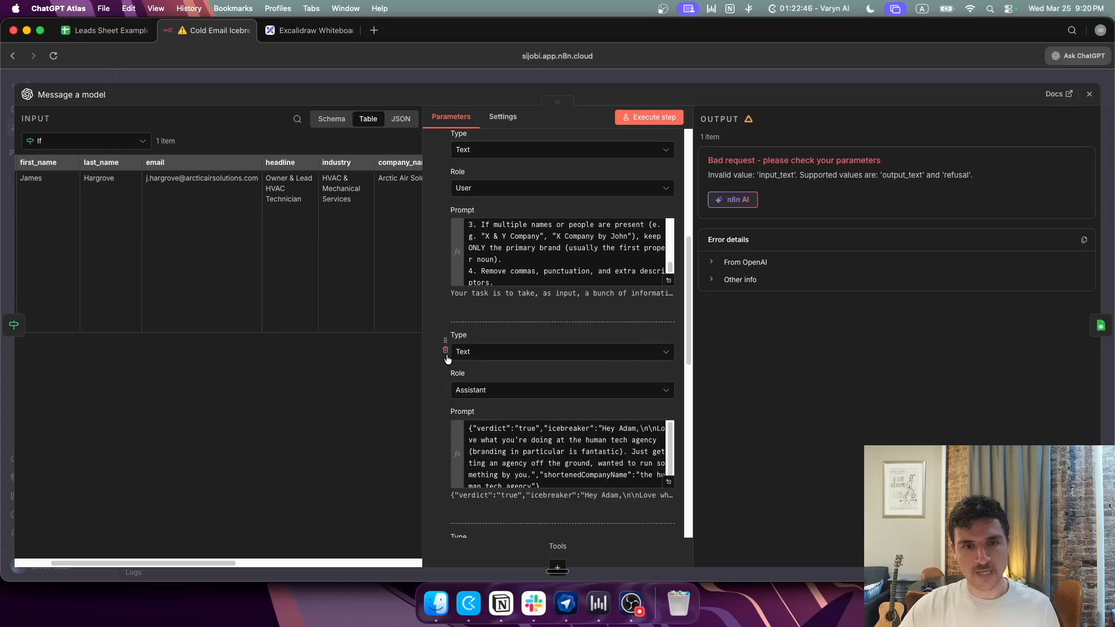
click(446, 352)
click(446, 352)
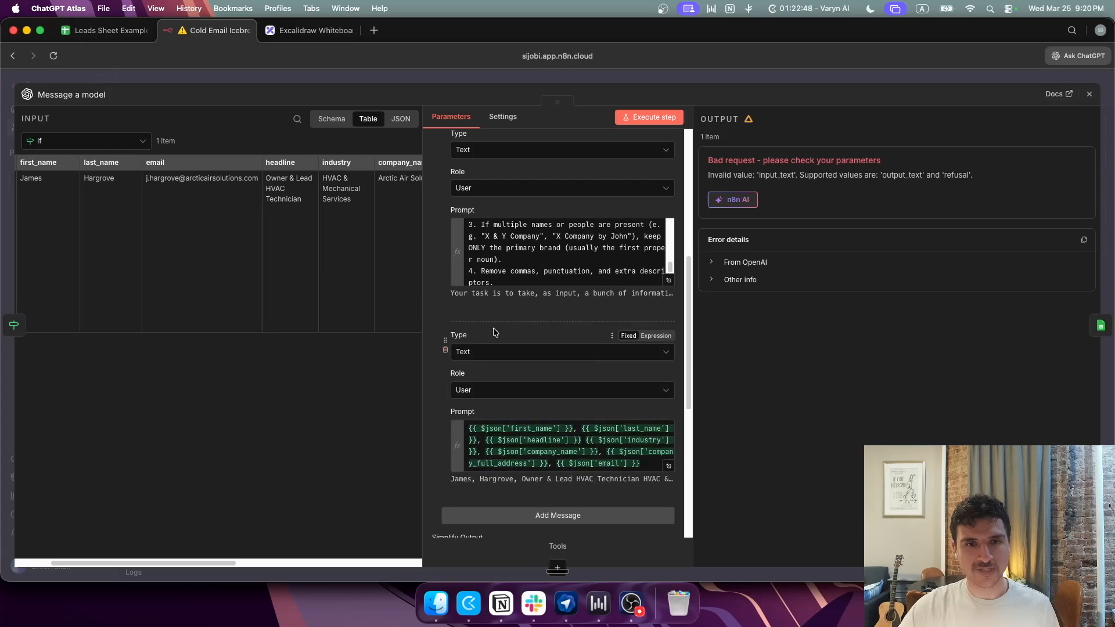
click(657, 116)
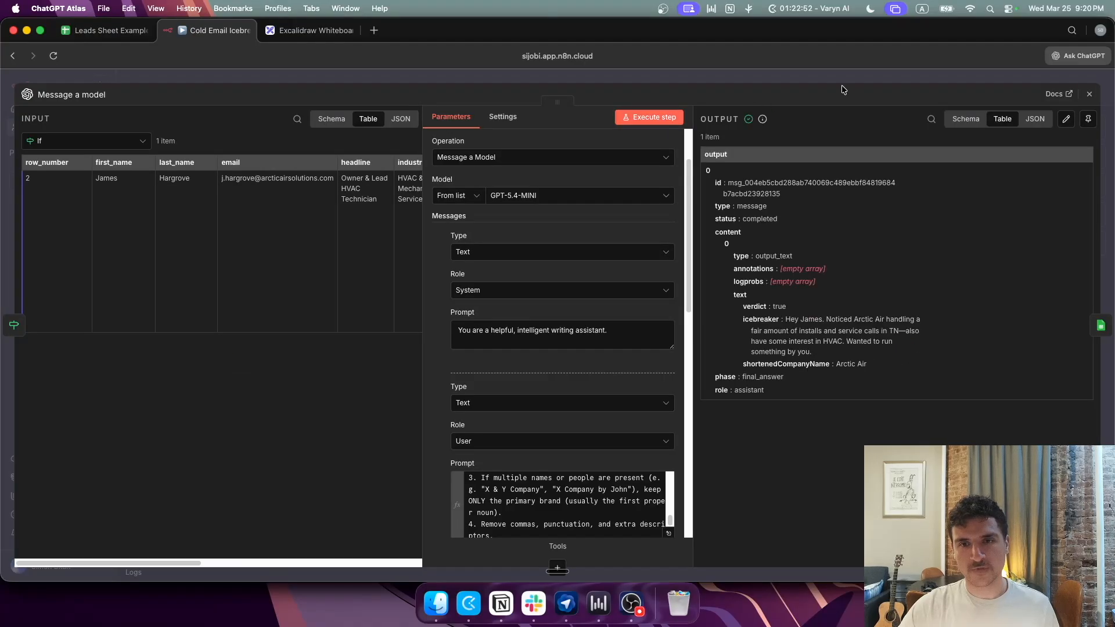
click(825, 76)
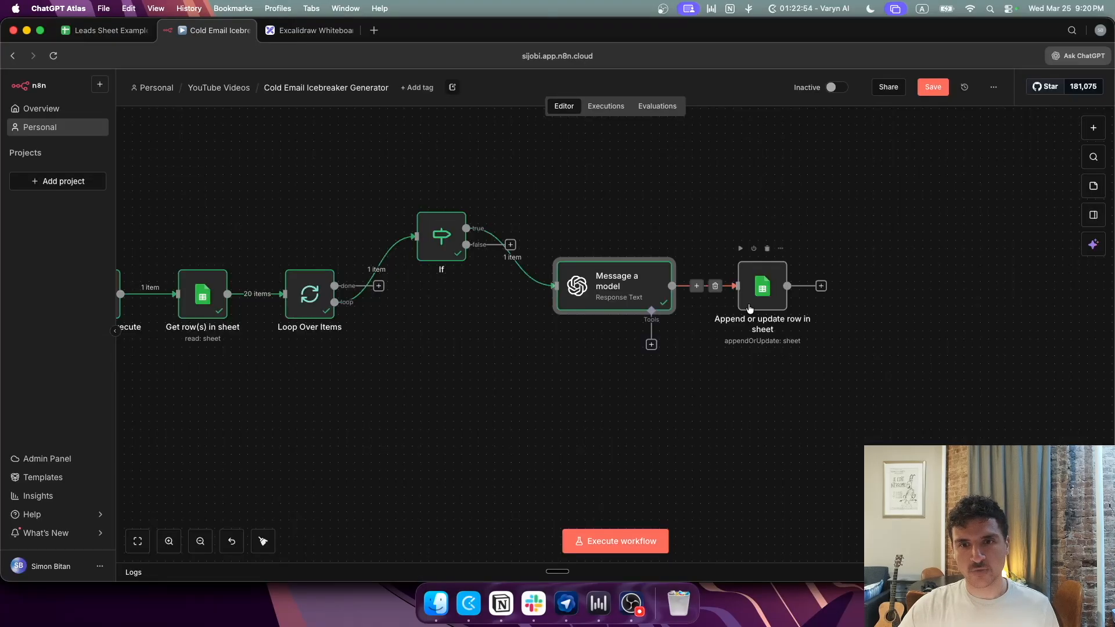
Step: In Append or update row, match rows on the If node's email
double_click(761, 287)
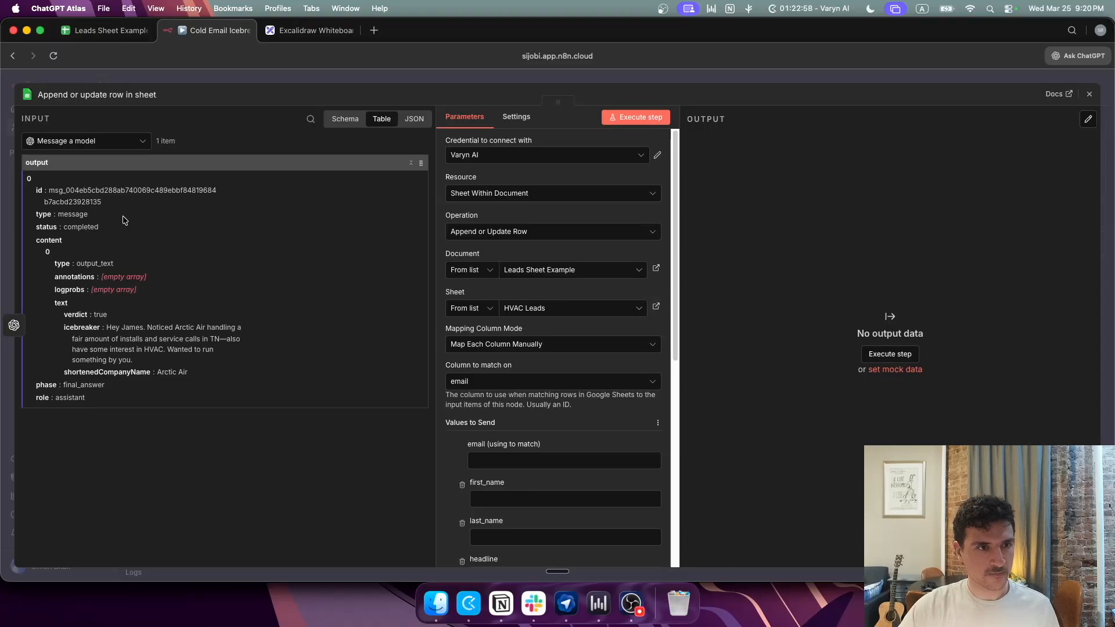
click(123, 139)
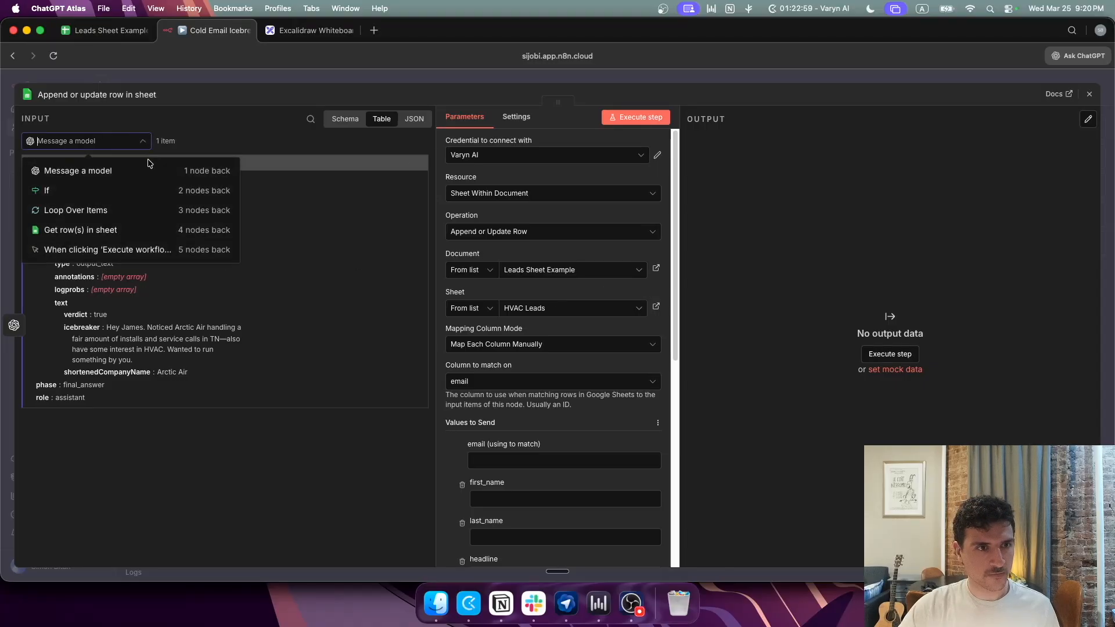
click(133, 191)
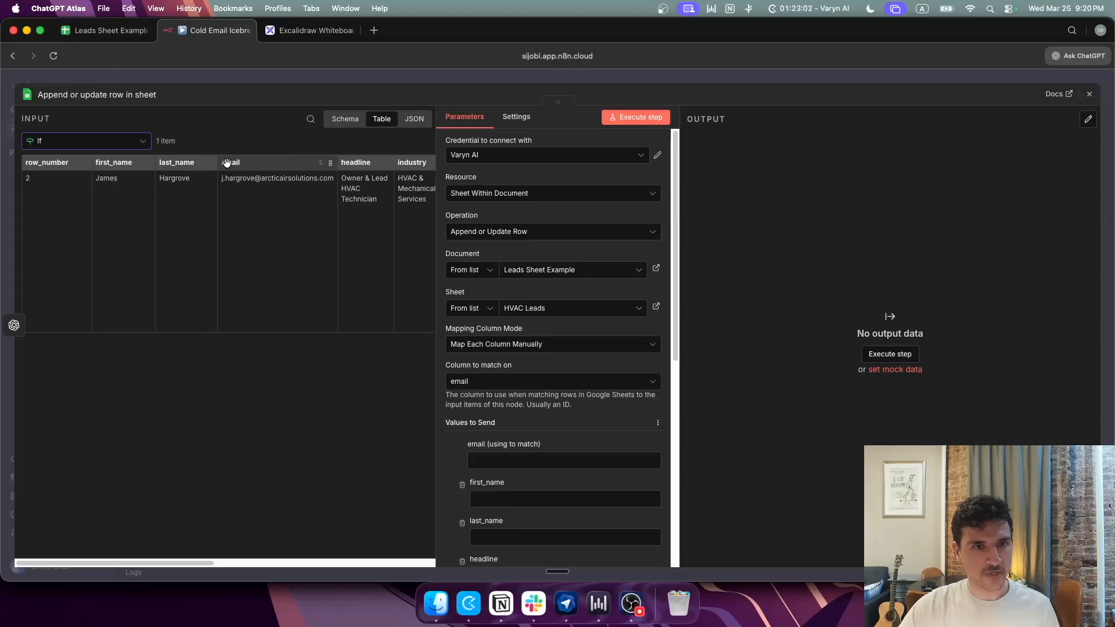
drag(226, 163, 510, 459)
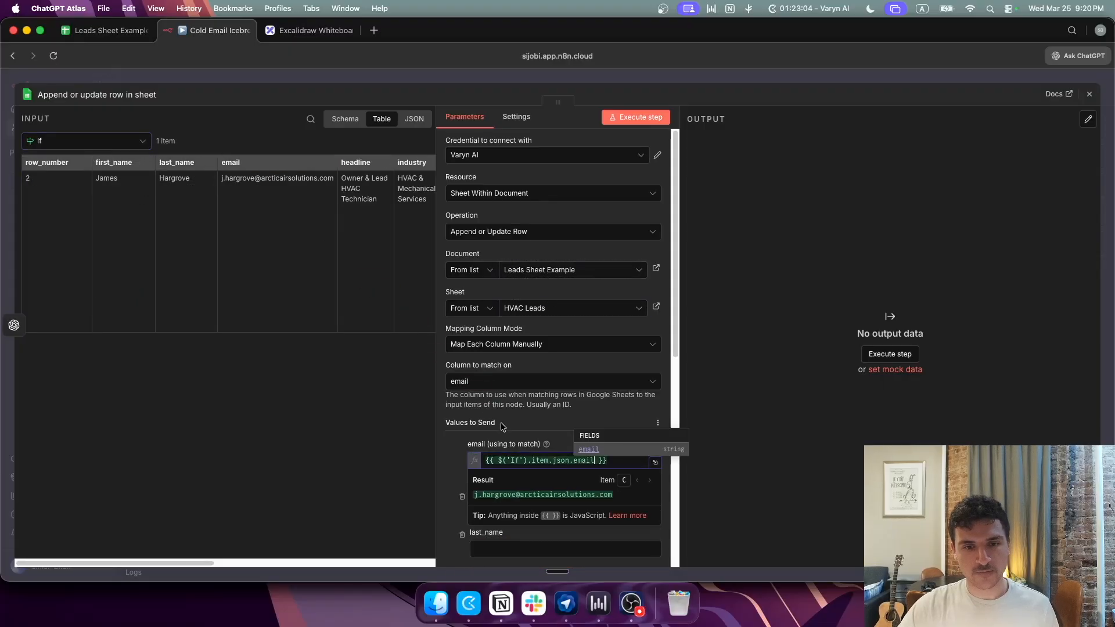
scroll(507, 424, down, 1)
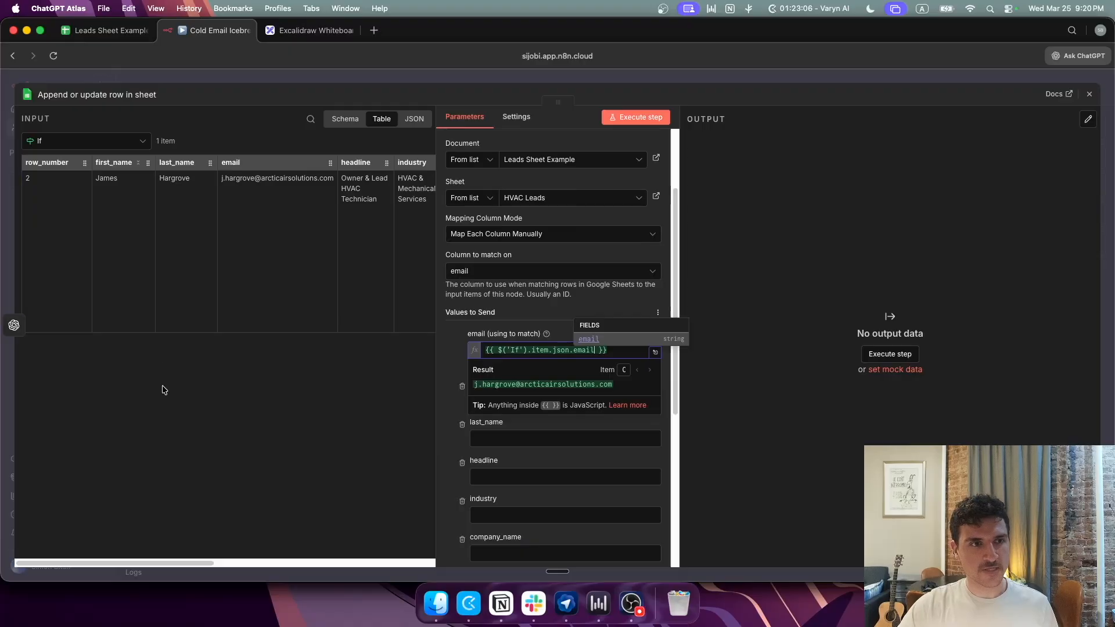
mouse_move(210, 561)
mouse_down()
mouse_move(433, 562)
mouse_move(197, 563)
mouse_up()
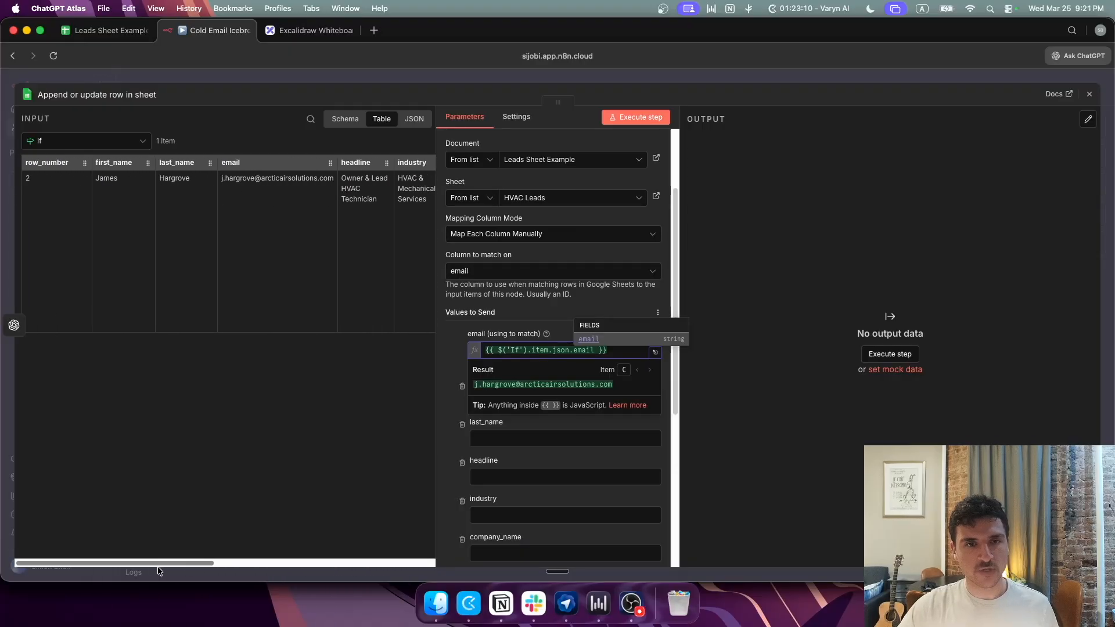
Step: Map icebreaker and shortened_company_name from Message a model's output, then execute the sheet step
click(121, 141)
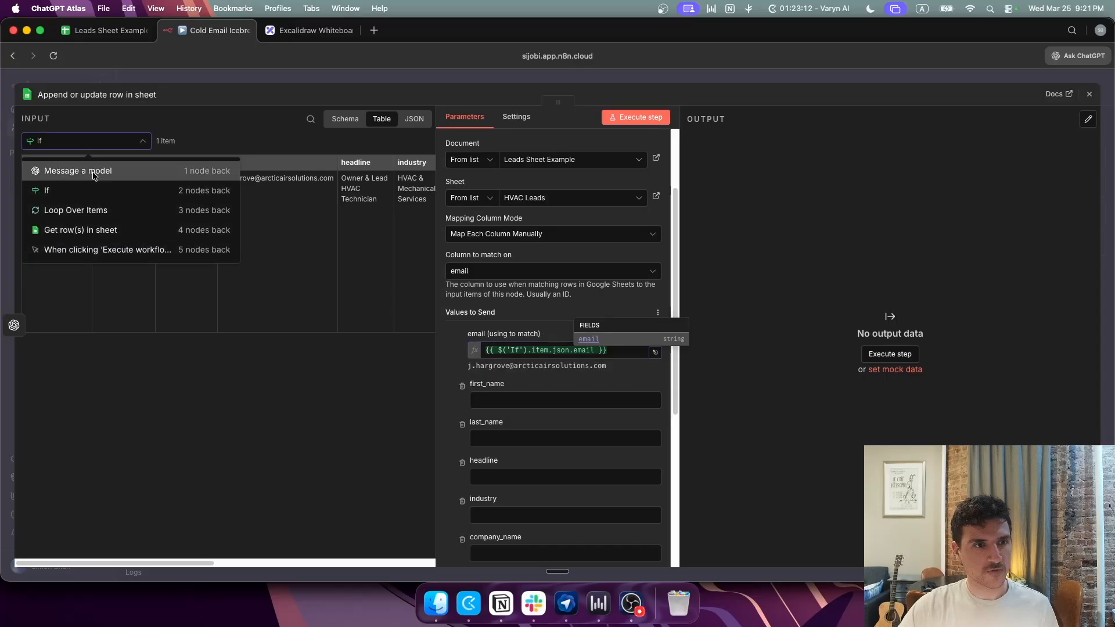
click(94, 168)
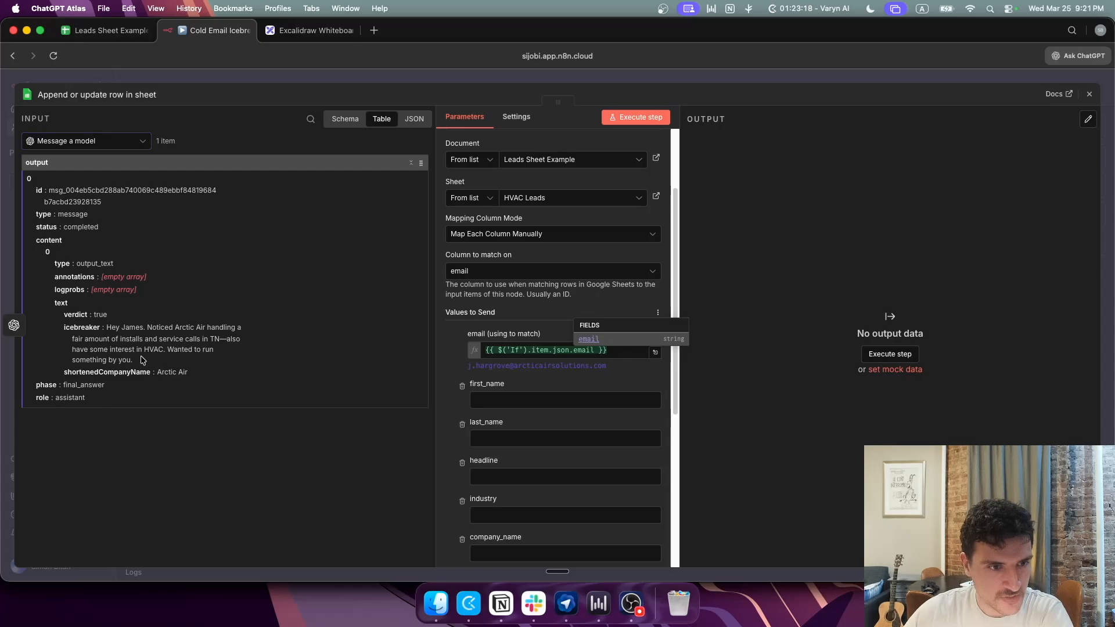
drag(142, 360, 103, 332)
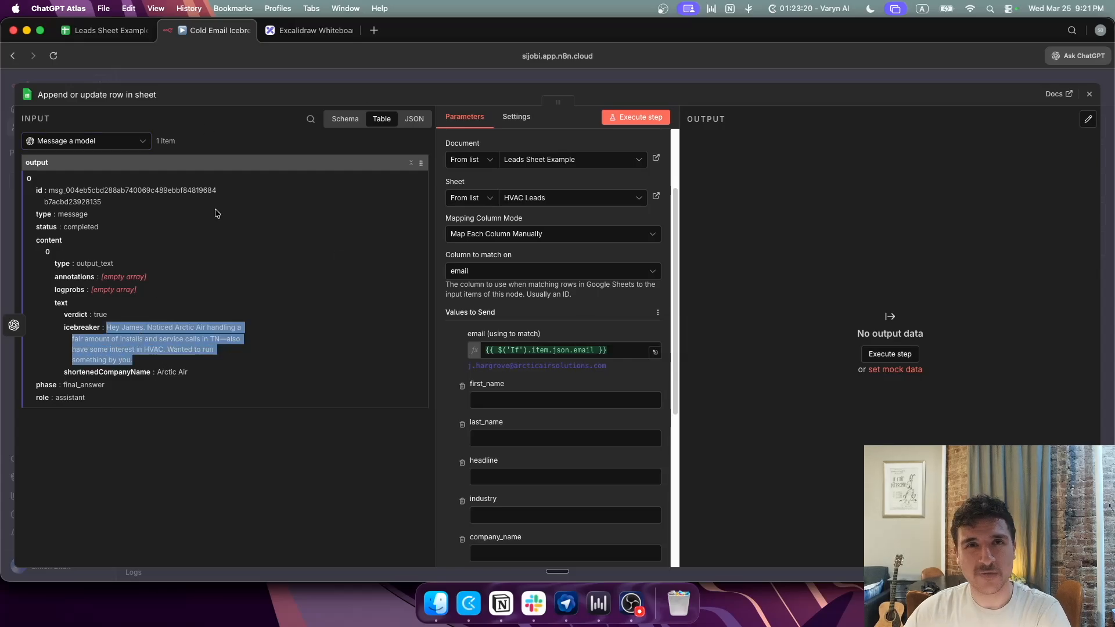
scroll(528, 378, down, 5)
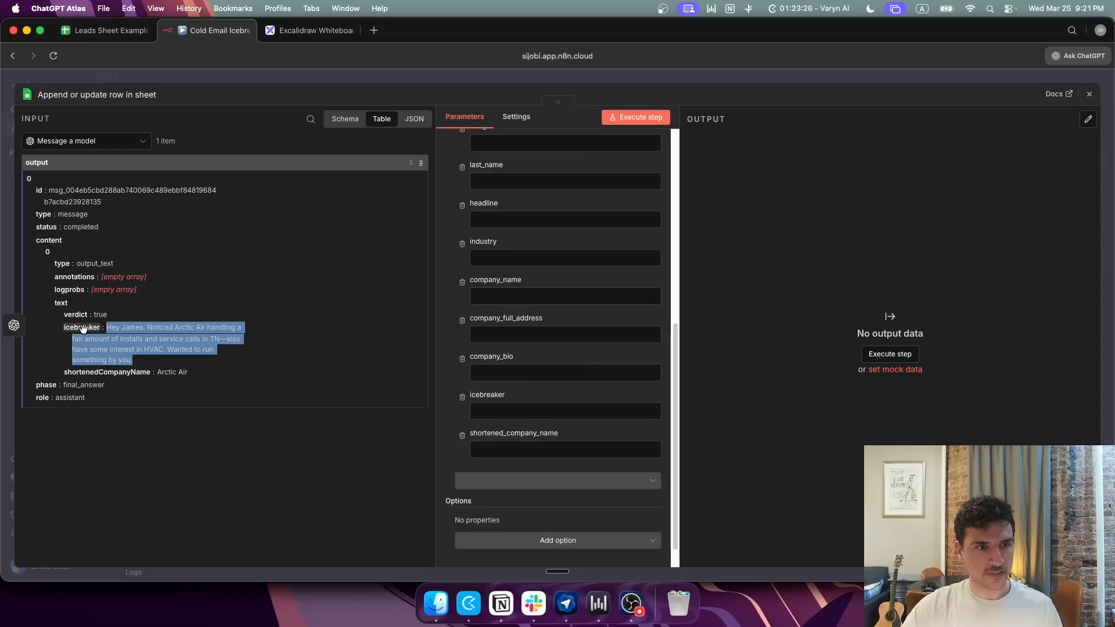
drag(82, 327, 525, 415)
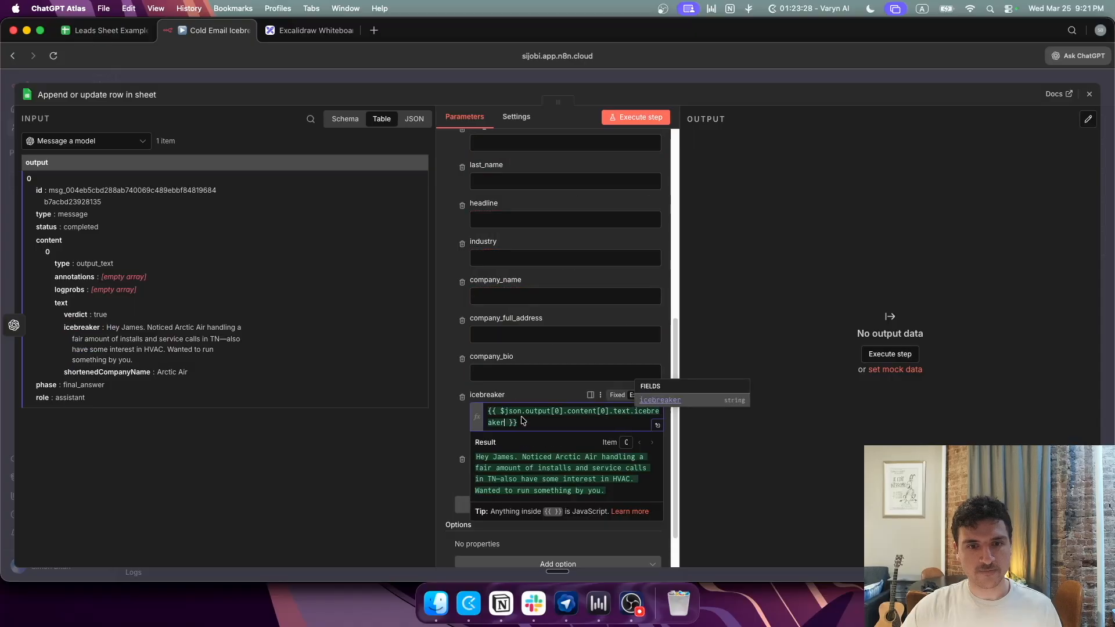
scroll(444, 451, down, 1)
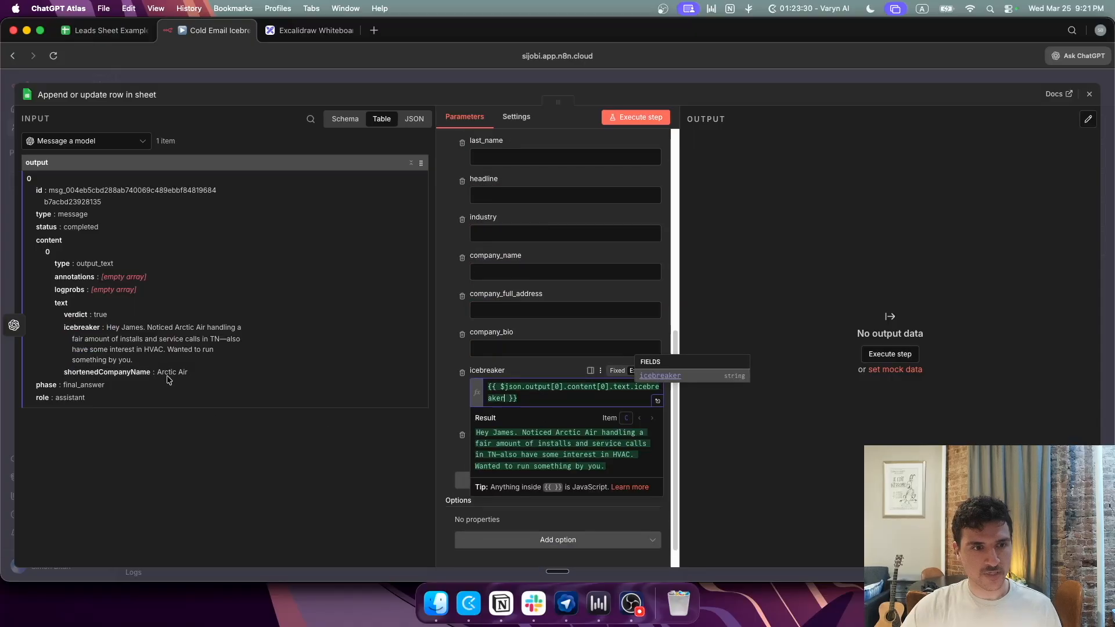
drag(107, 372, 525, 451)
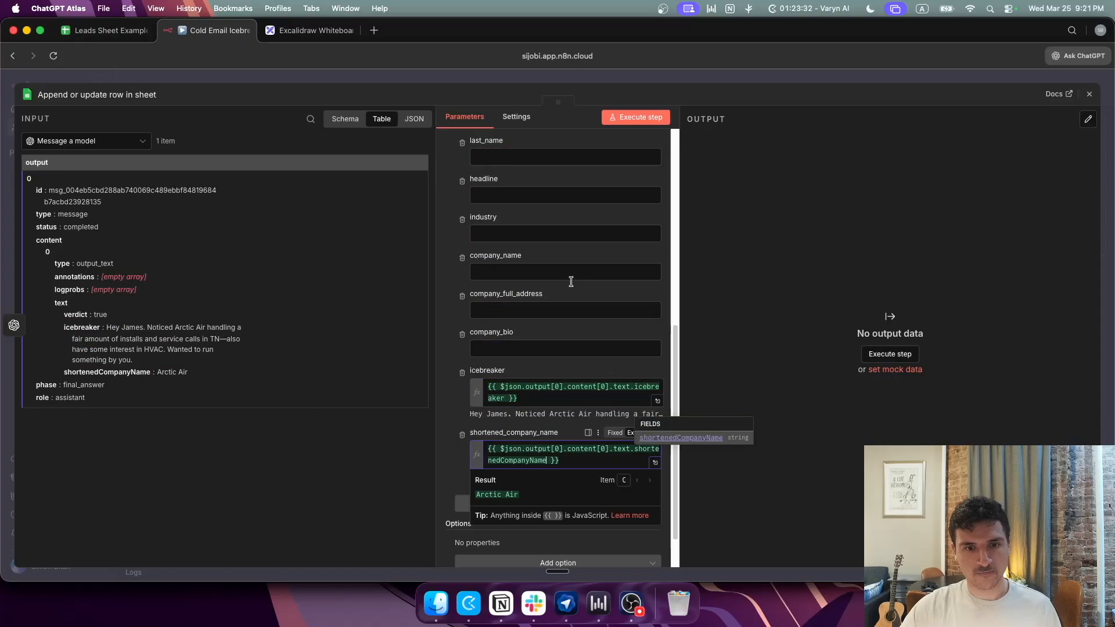
click(621, 117)
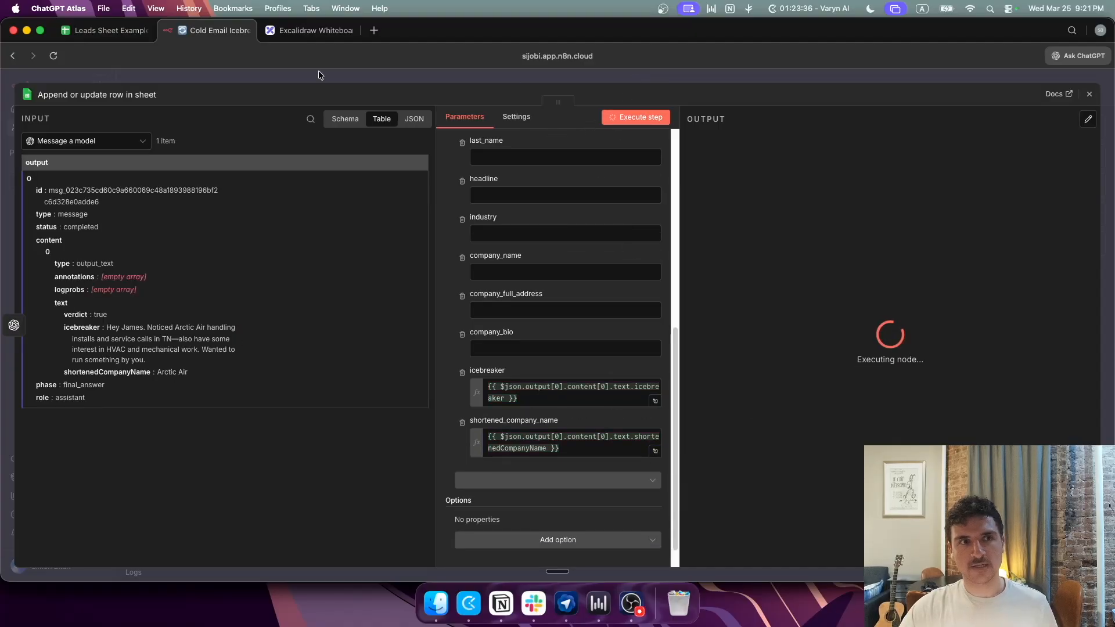
Step: Check row 2's shortened company name (Arctic Air) in the leads sheet, then return to the n8n canvas
key(super+1)
click(979, 184)
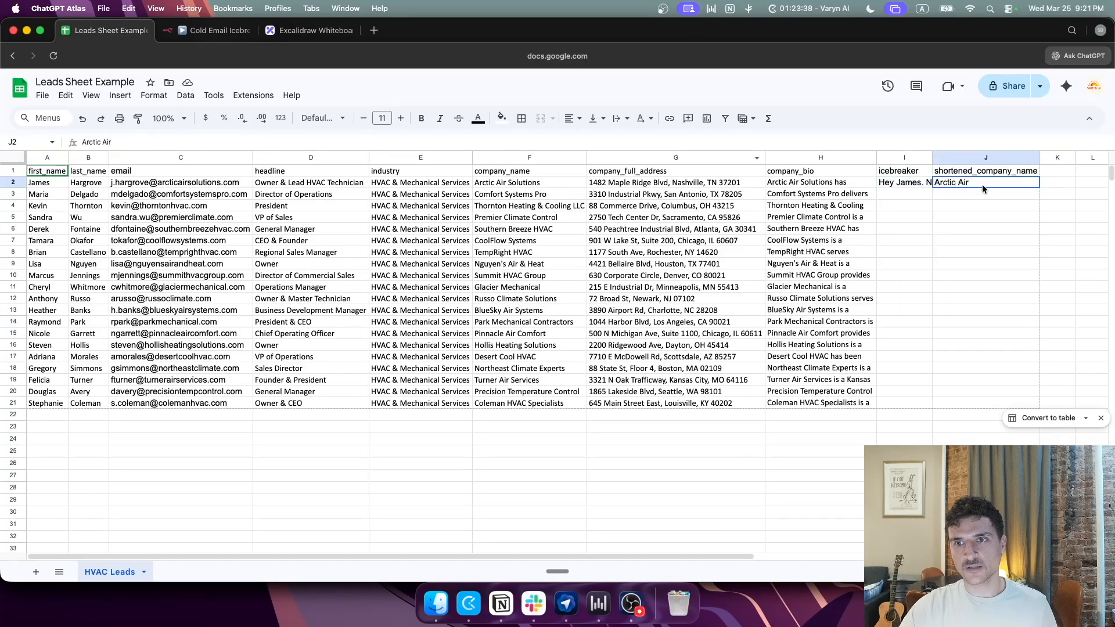
click(215, 31)
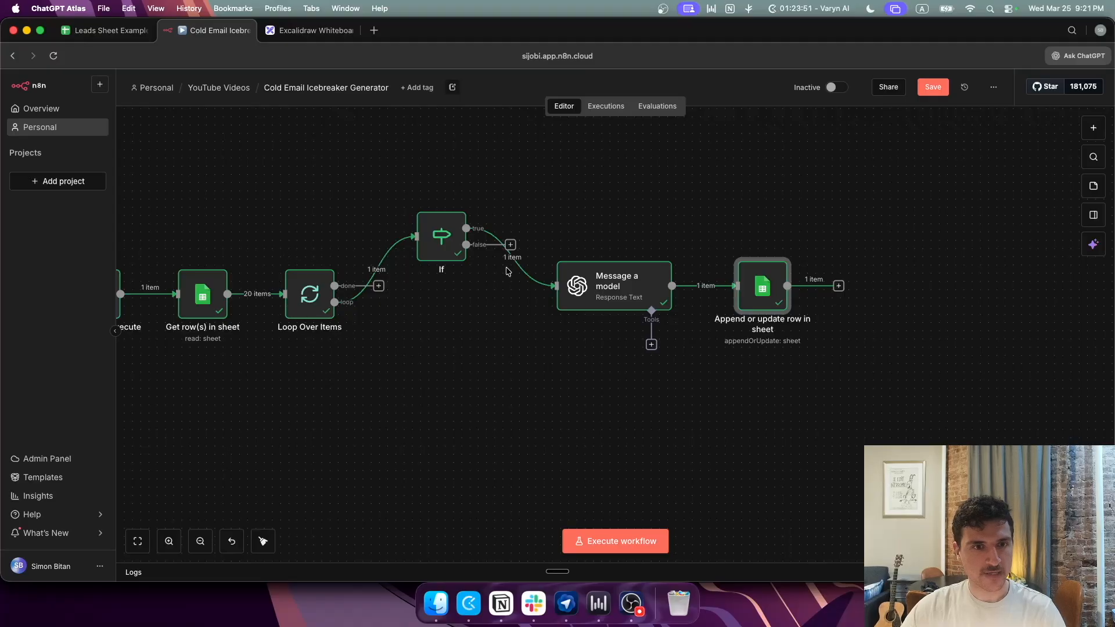
scroll(575, 175, left, 5)
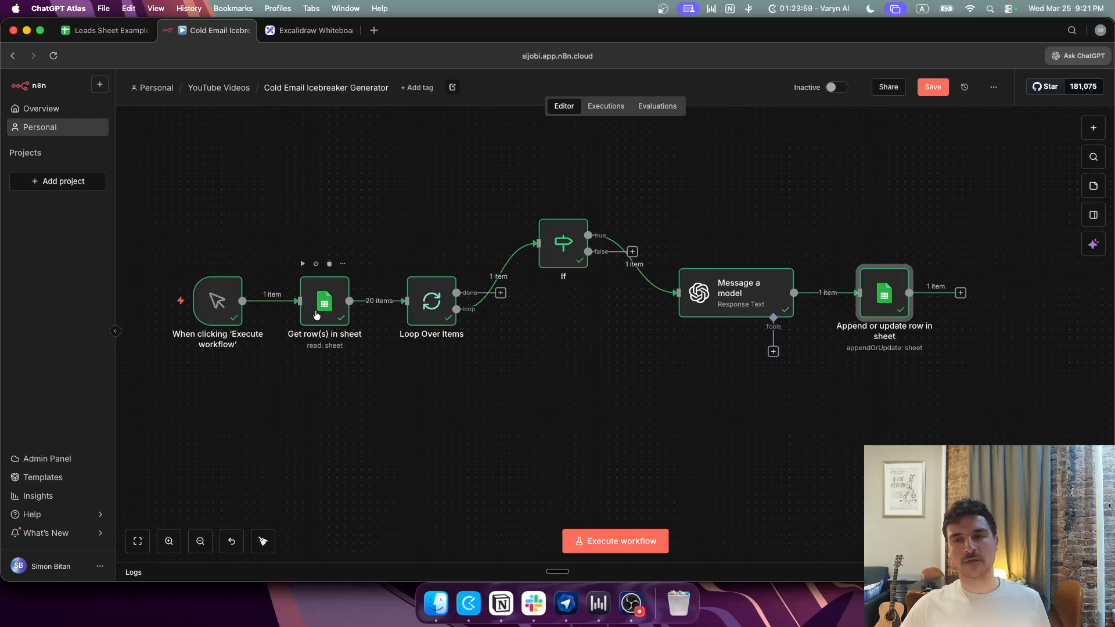
Step: Add a Wait node set to 1 second after the Append or update row in sheet node
click(960, 293)
text(wa)
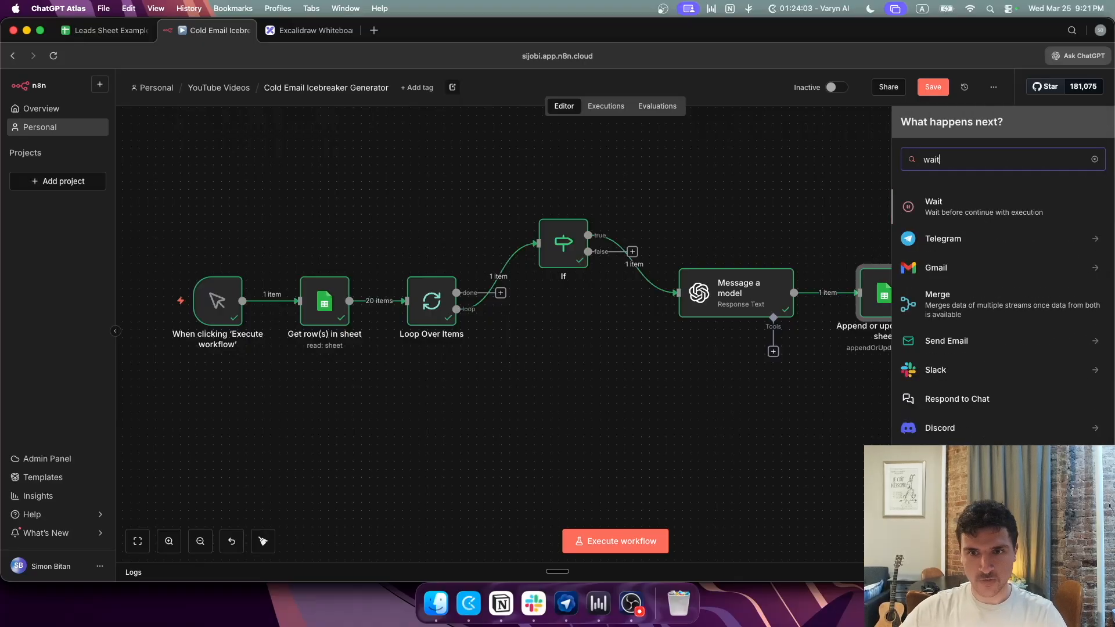
text(it)
key(Return)
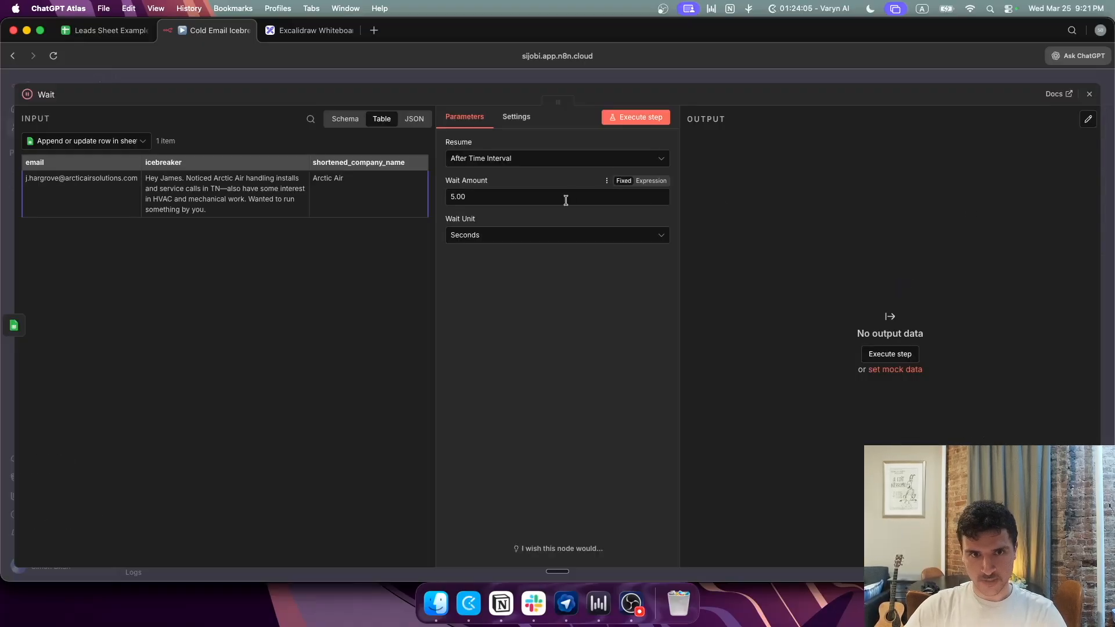
click(566, 200)
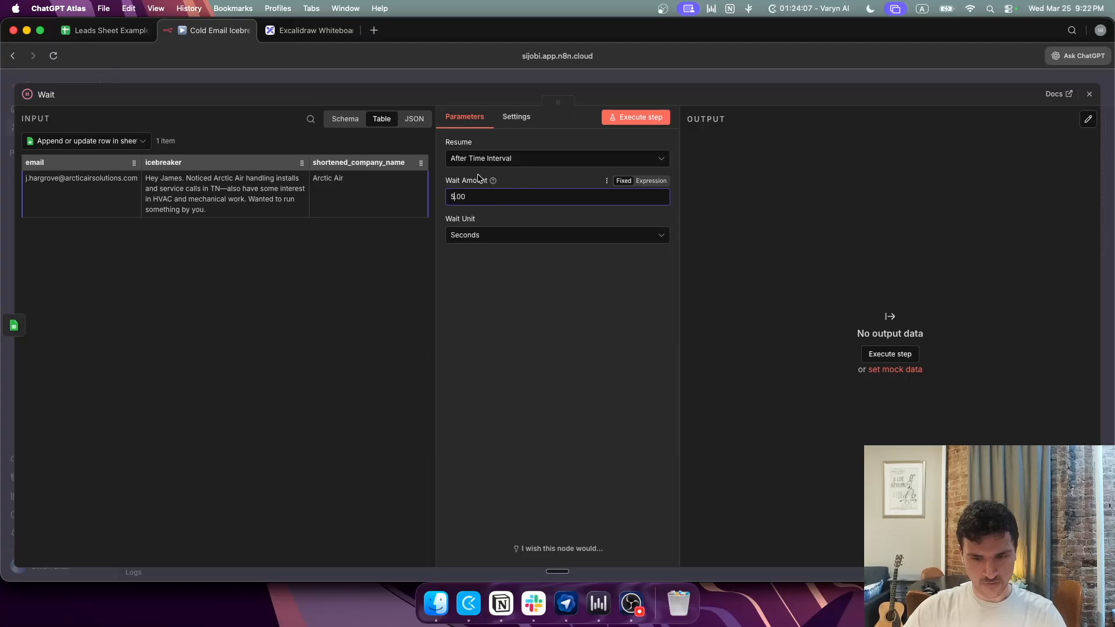
key(BackSpace)
text(1)
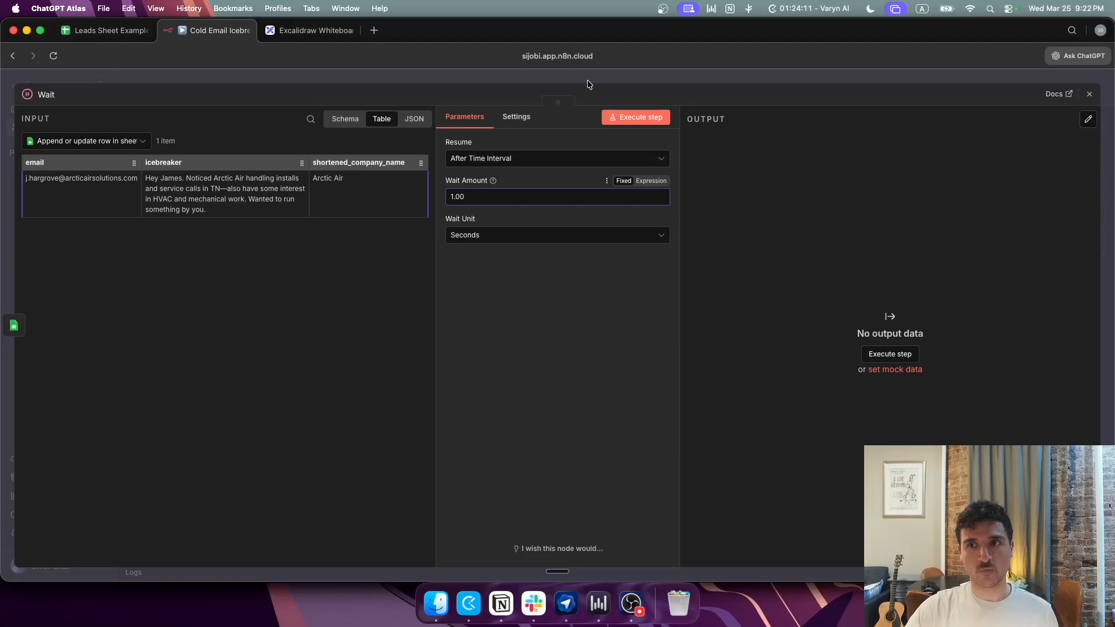
click(588, 81)
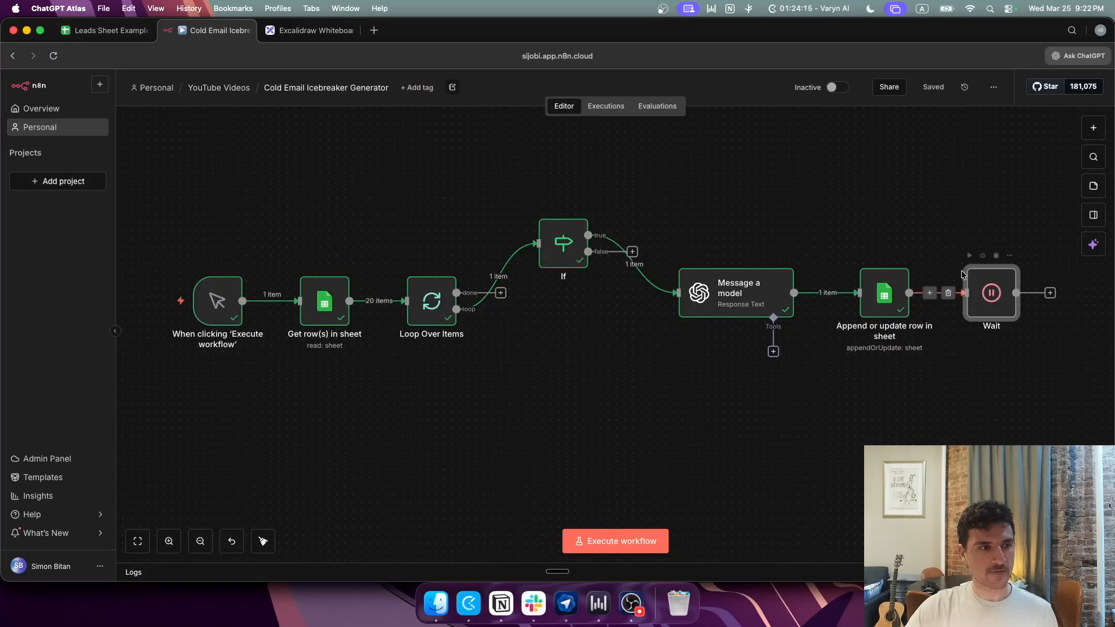
Step: Connect the Wait output back to Loop Over Items and check row 2's results in the sheet
drag(1051, 294, 404, 301)
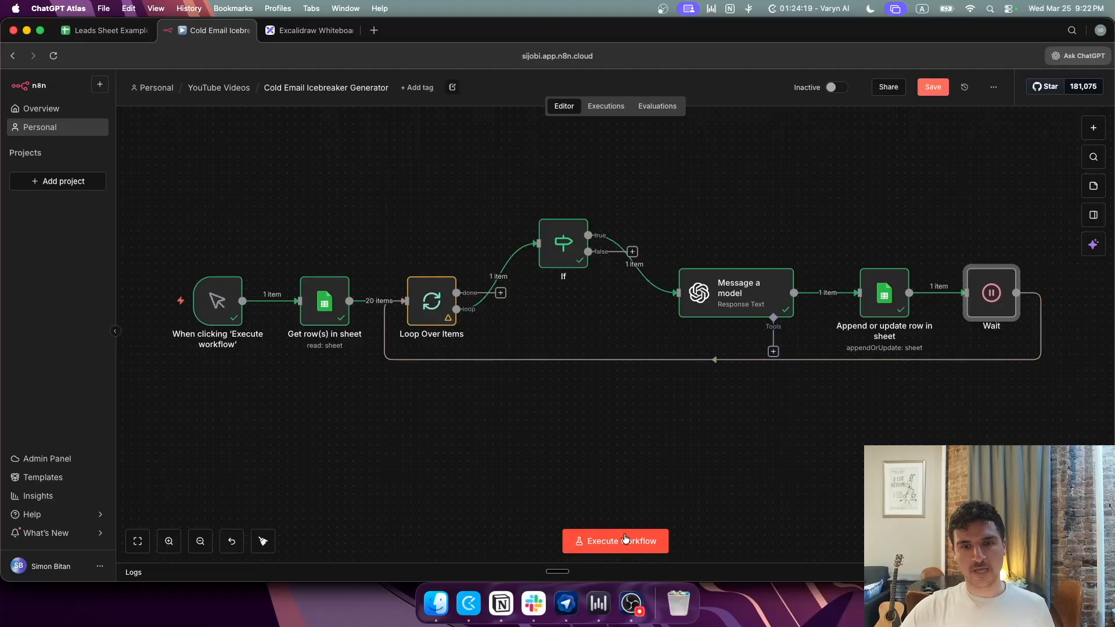
click(105, 31)
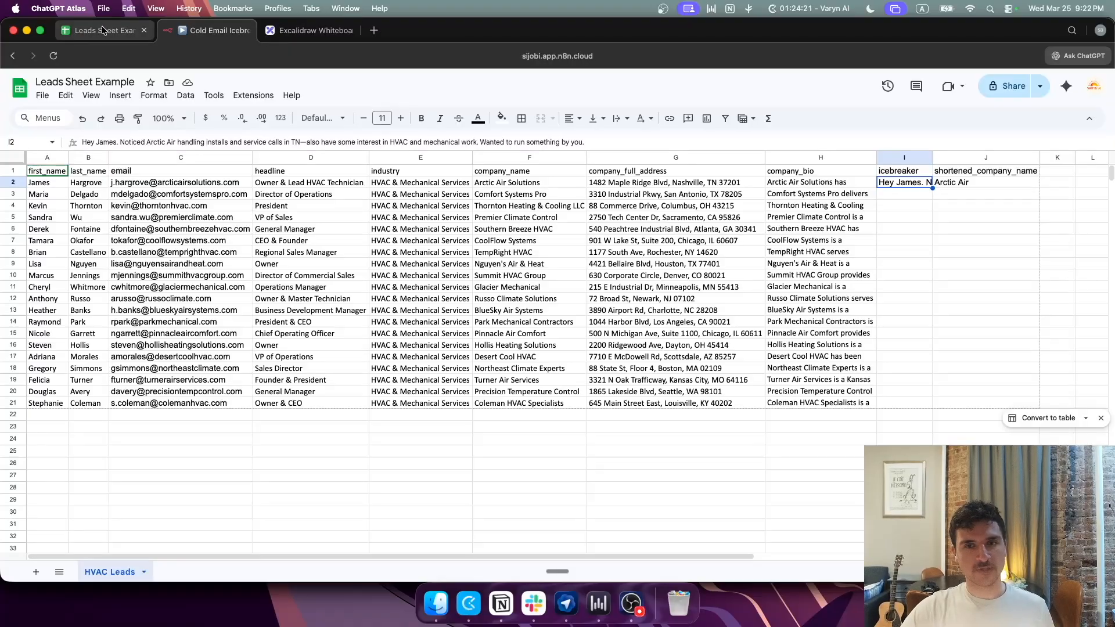
drag(911, 186, 972, 182)
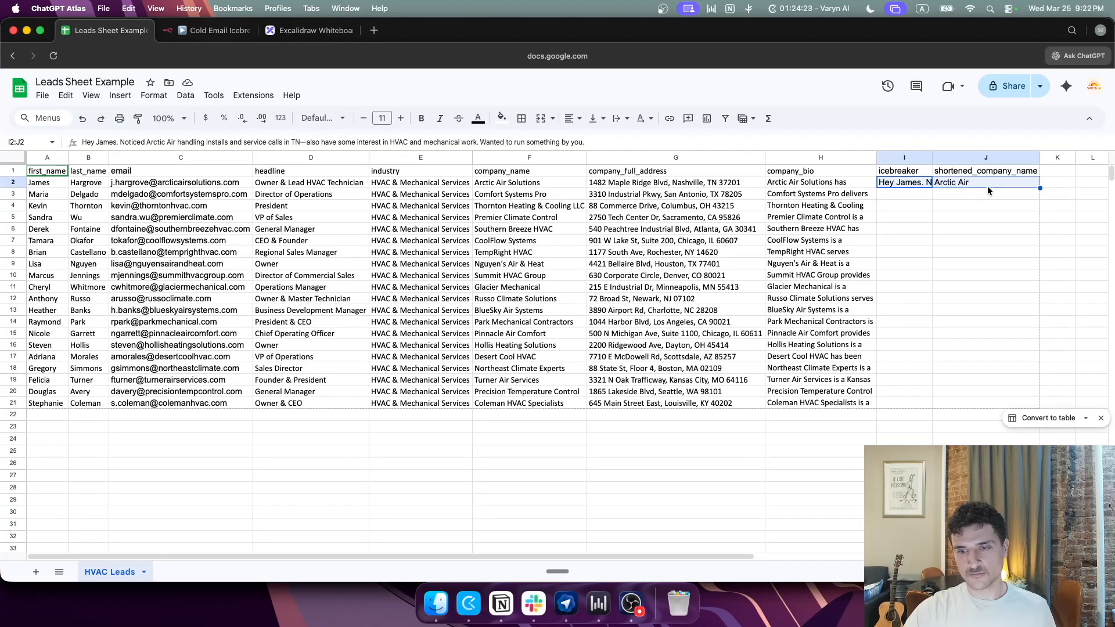
click(214, 31)
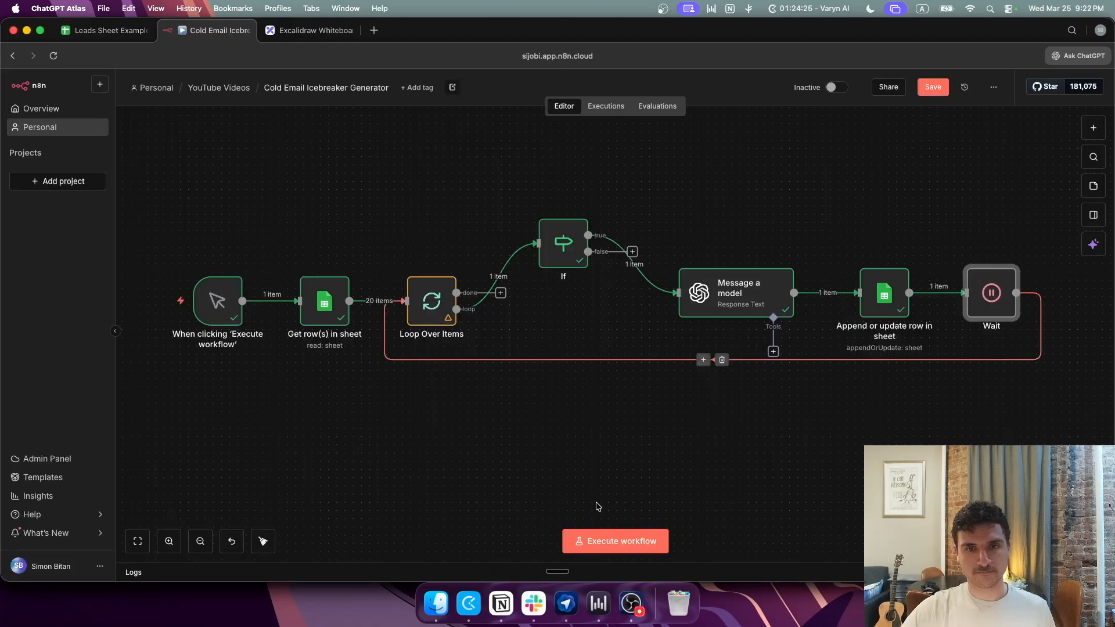
Step: Execute the whole workflow and inspect the icebreakers filled in rows 3, 6 and further down
click(592, 537)
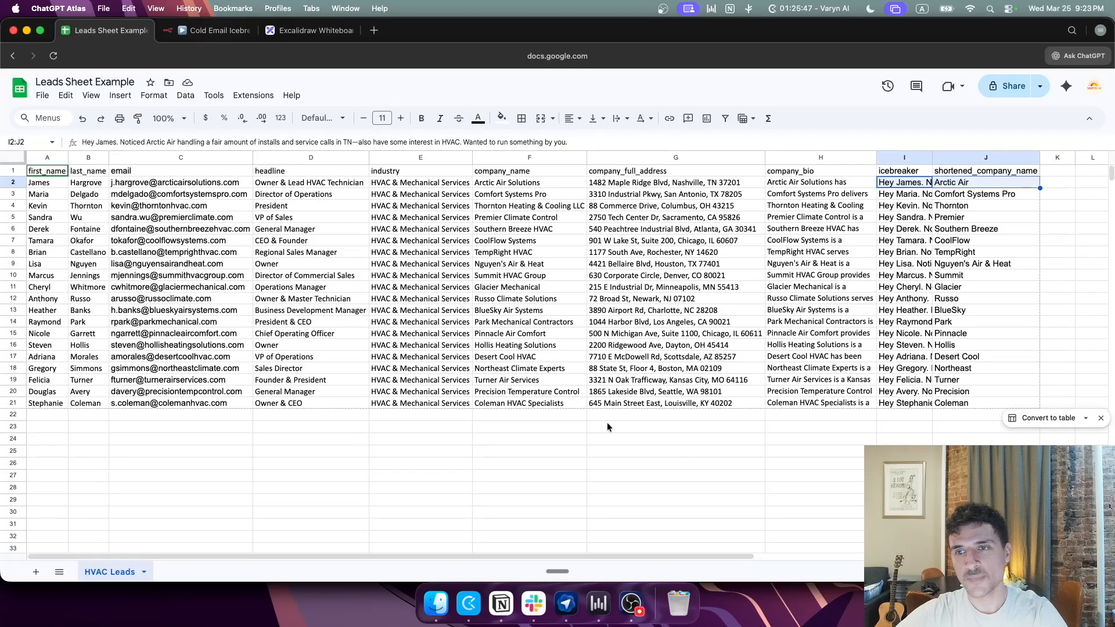
drag(933, 158, 971, 159)
click(942, 197)
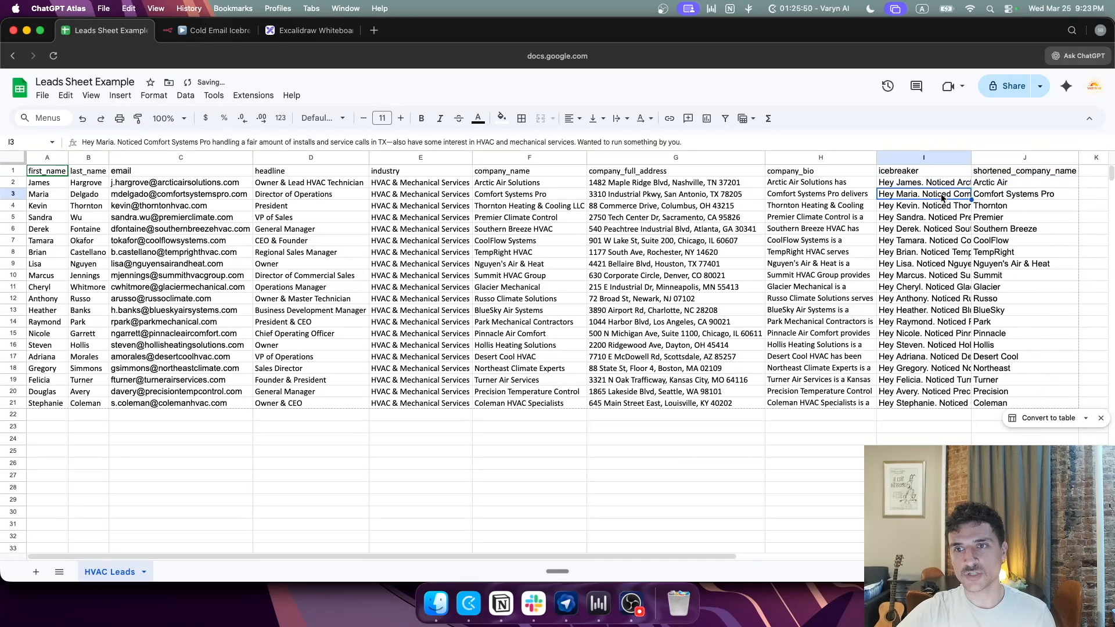
click(922, 230)
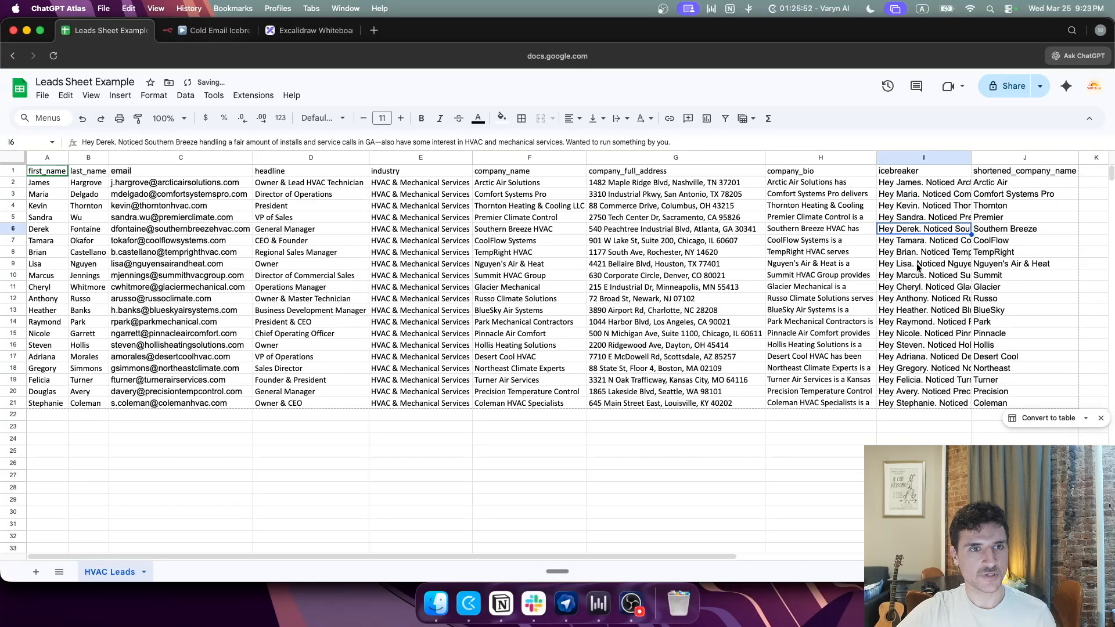
click(930, 292)
click(917, 315)
click(215, 31)
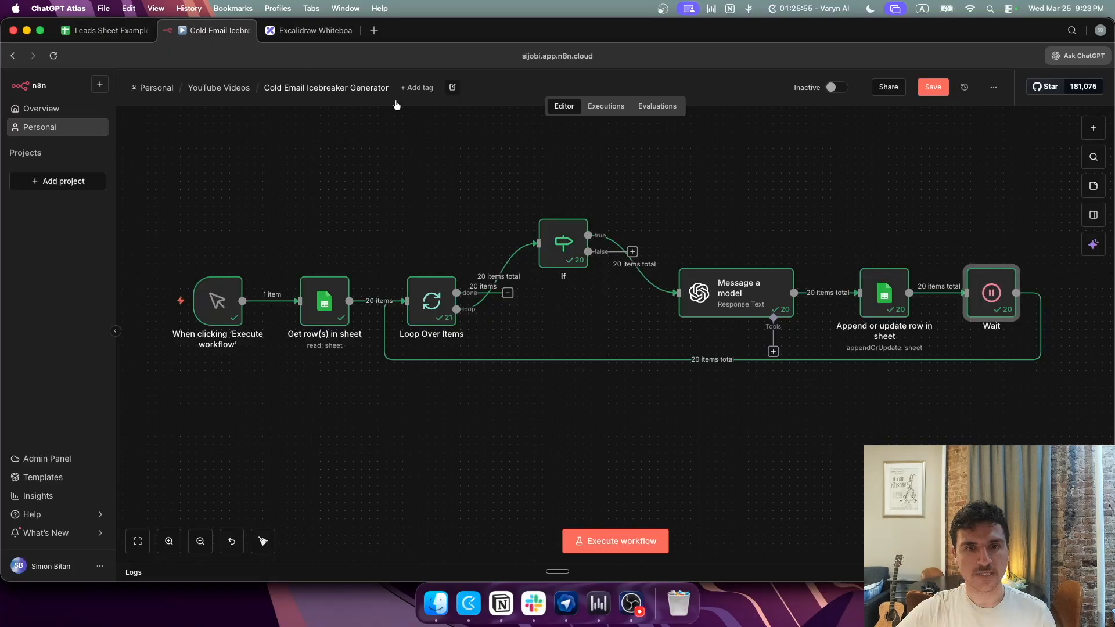
Step: Review the Message a model user prompt in the full expression editor
double_click(732, 299)
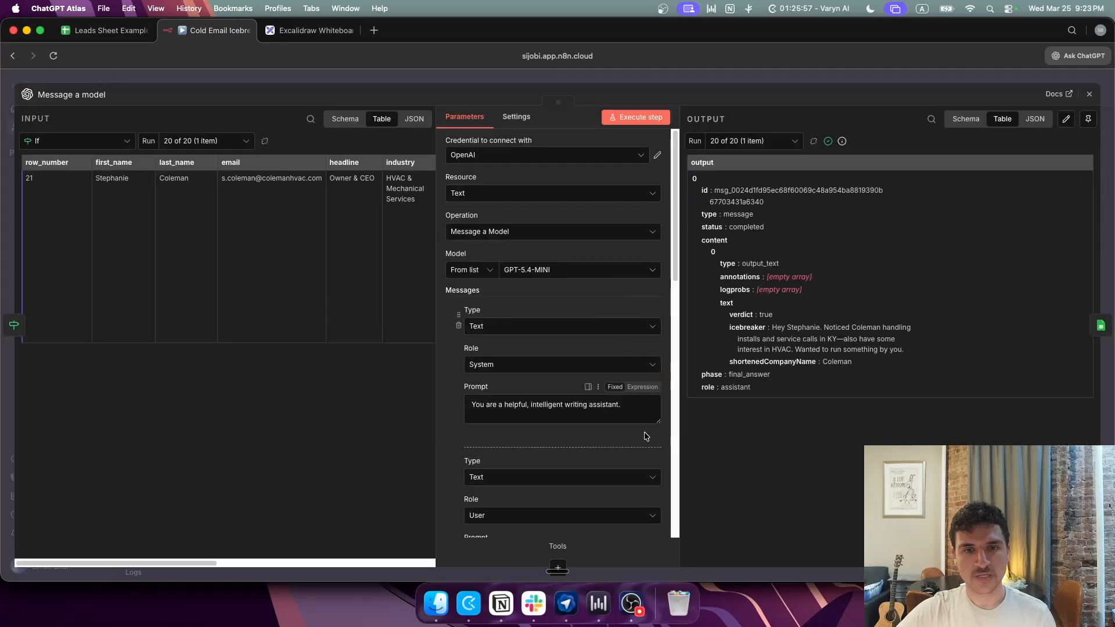
scroll(646, 436, down, 5)
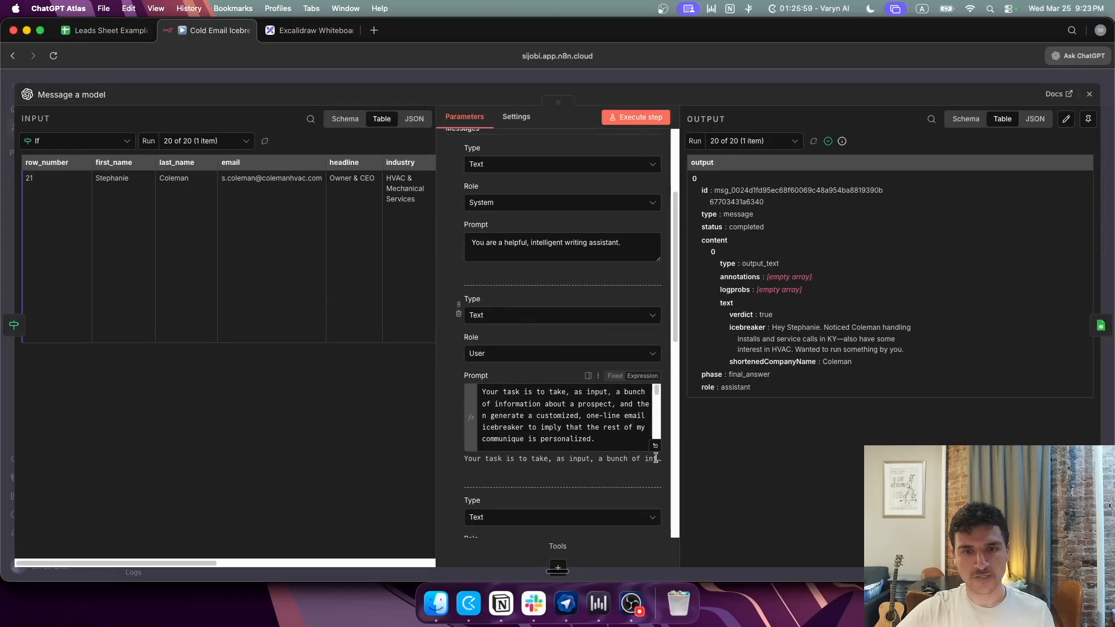
click(655, 445)
scroll(356, 304, down, 2)
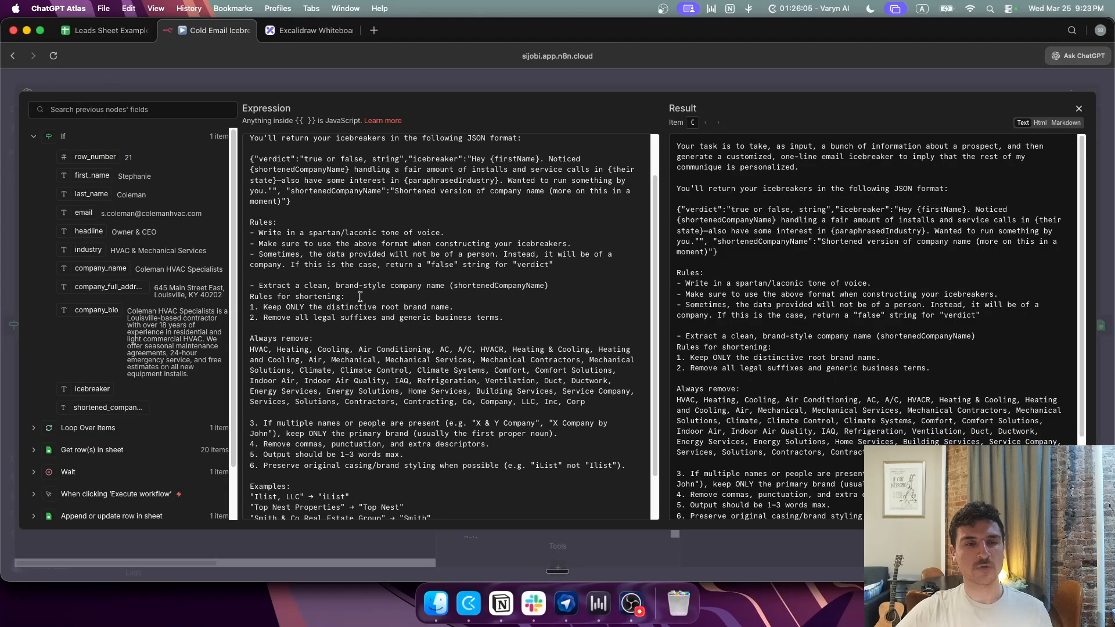
scroll(392, 288, down, 1)
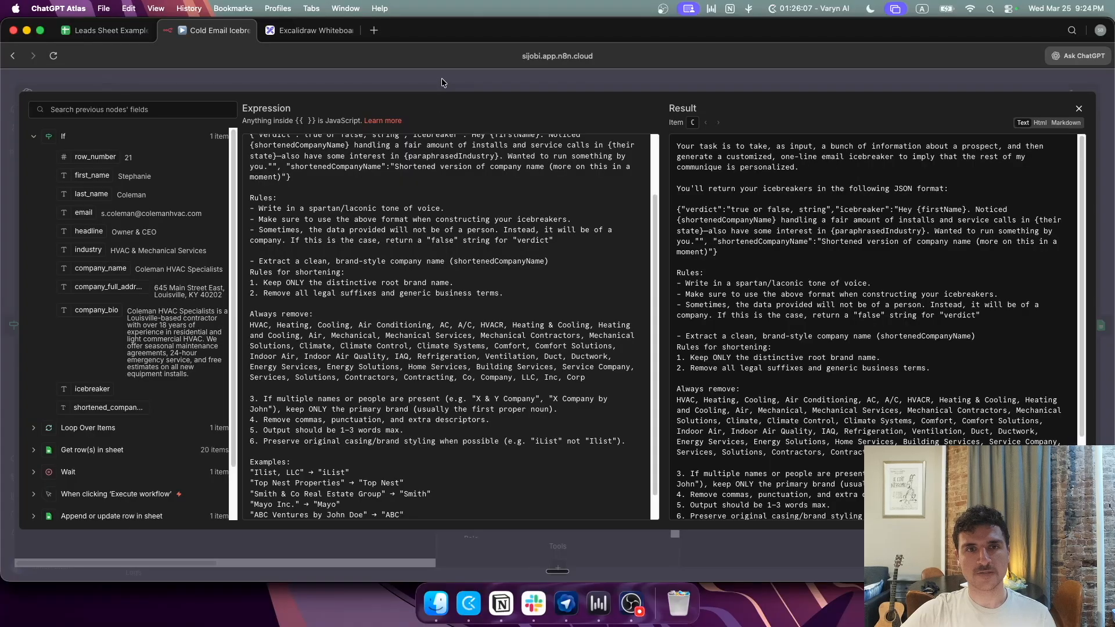
click(441, 81)
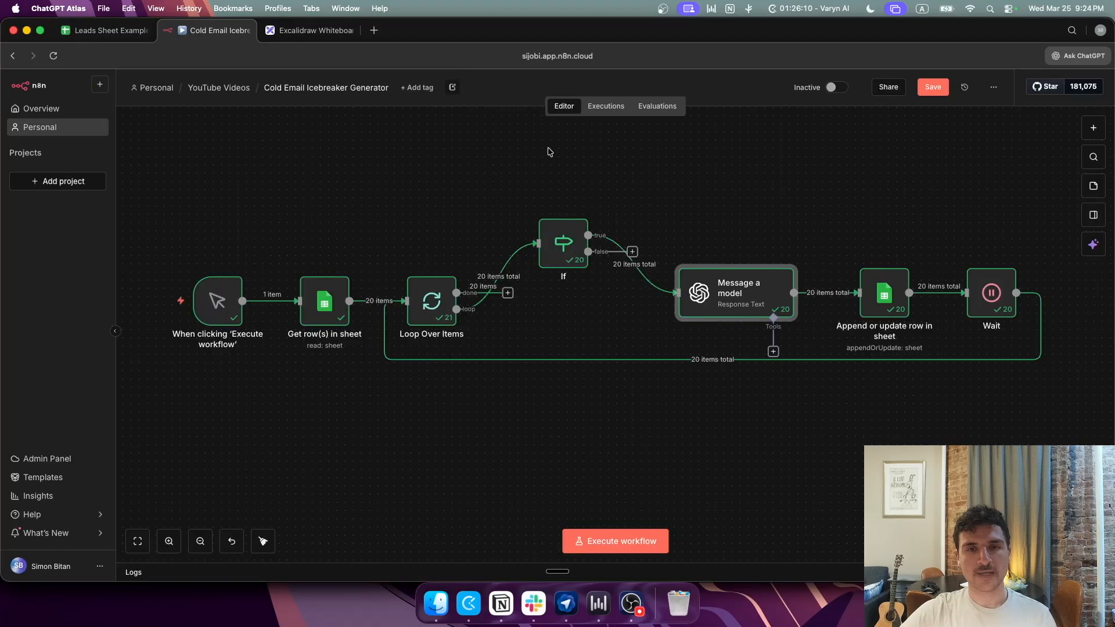
Step: Inspect the If node's icebreaker-is-empty condition, then go to the leads spreadsheet
double_click(562, 253)
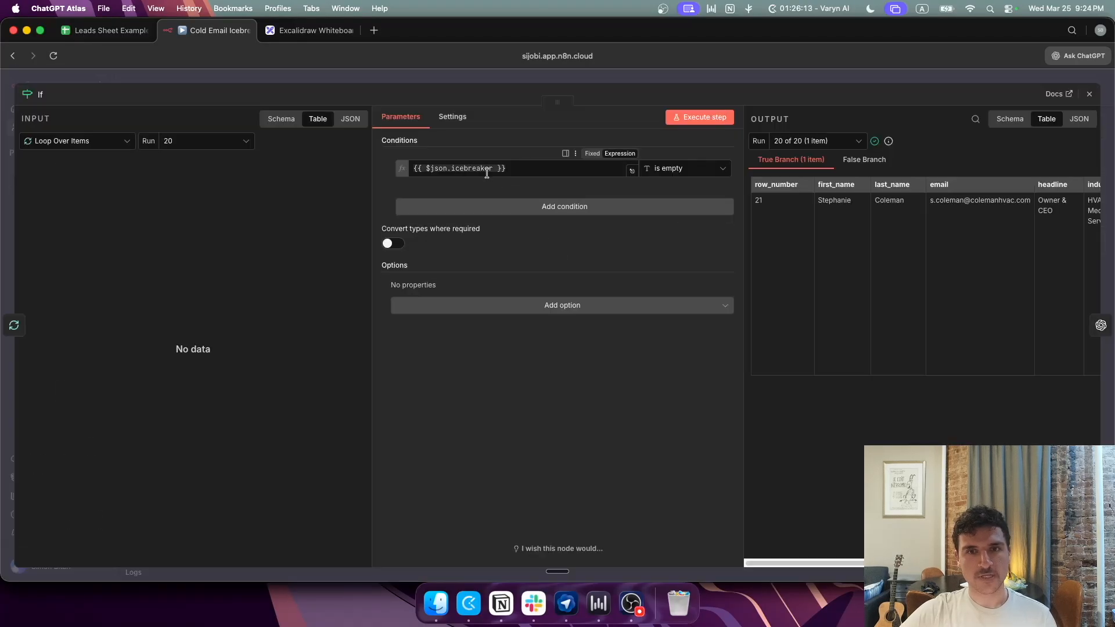
click(438, 169)
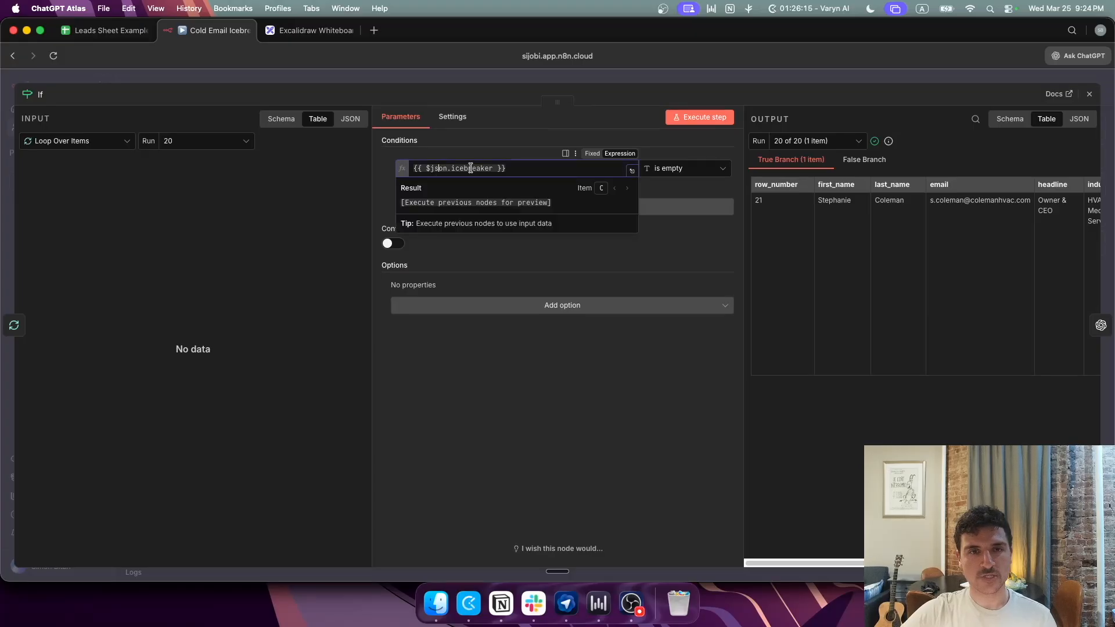
click(108, 31)
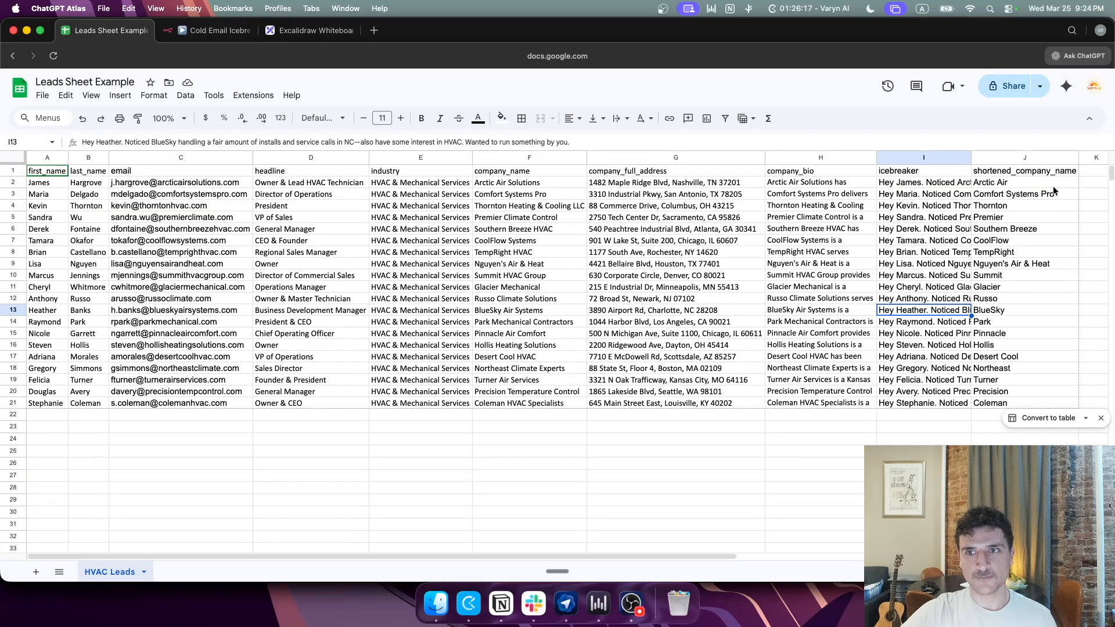
Step: Check the existing icebreakers in rows 2, 4, 6 and 9
drag(633, 555, 821, 539)
click(639, 184)
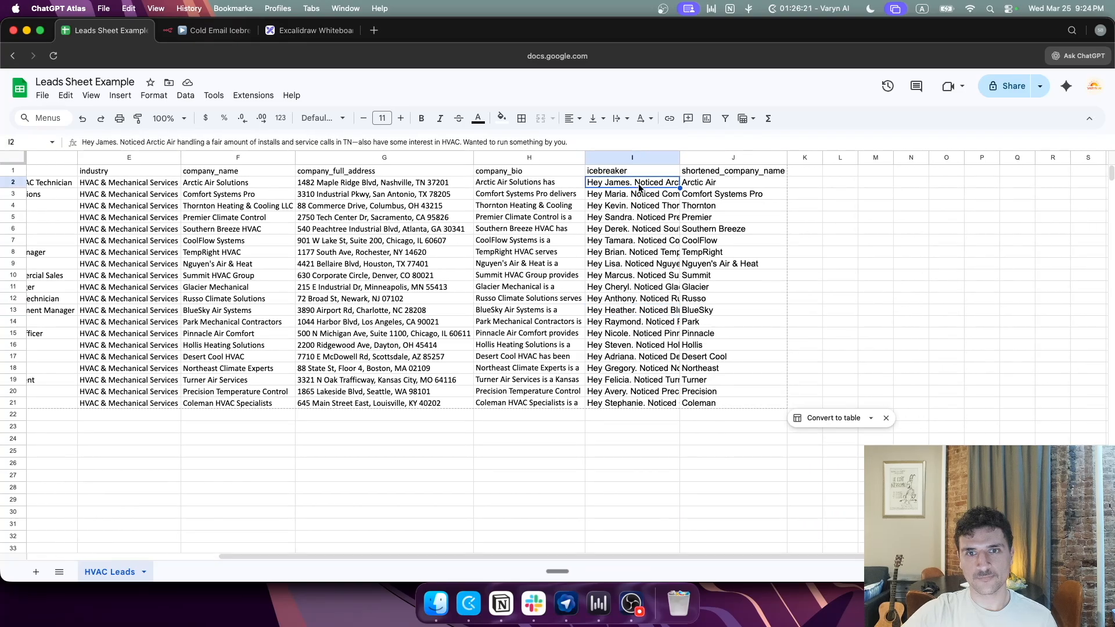
click(638, 207)
click(630, 230)
click(630, 264)
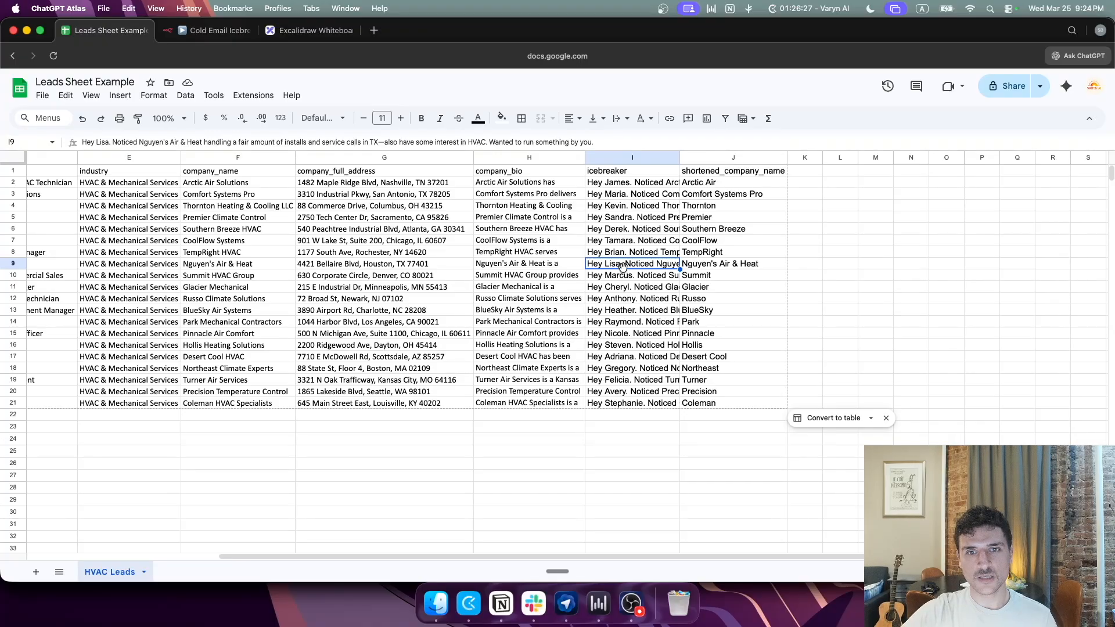
Step: Delete the icebreakers in I9:I21 and short names in J9:J21, then select C9
drag(623, 267, 631, 403)
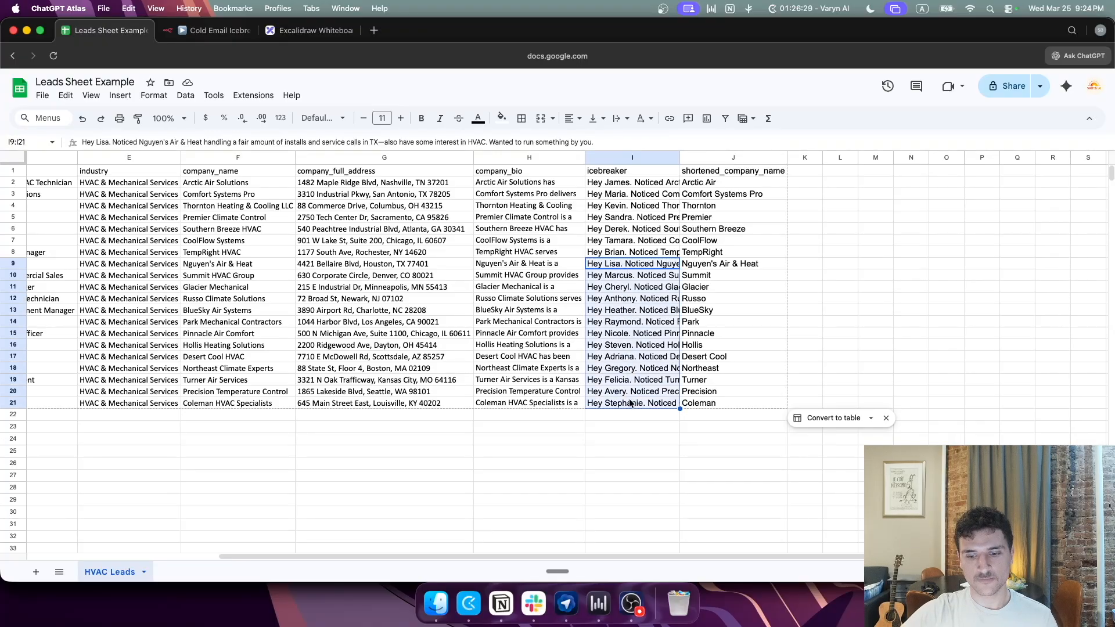
key(Delete)
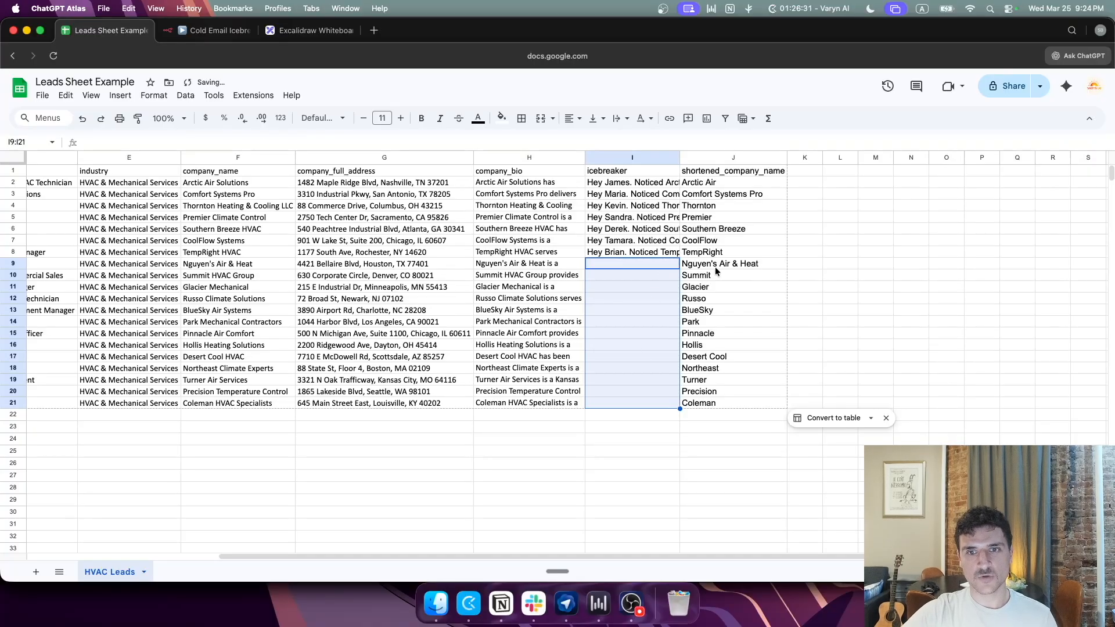
drag(716, 266, 725, 403)
key(Delete)
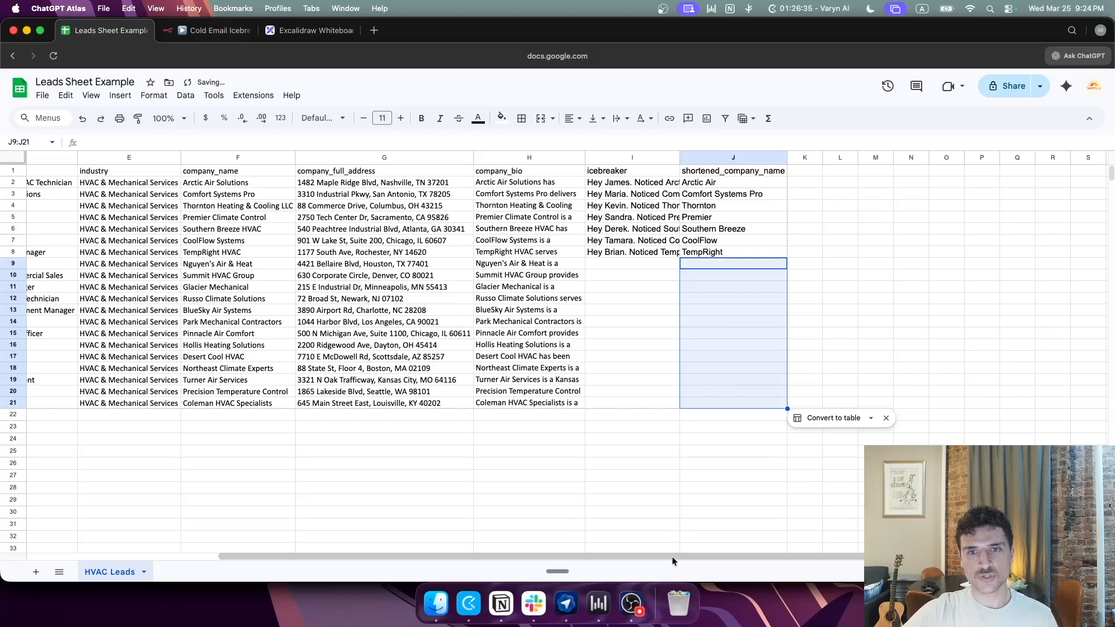
drag(671, 557, 418, 586)
click(154, 264)
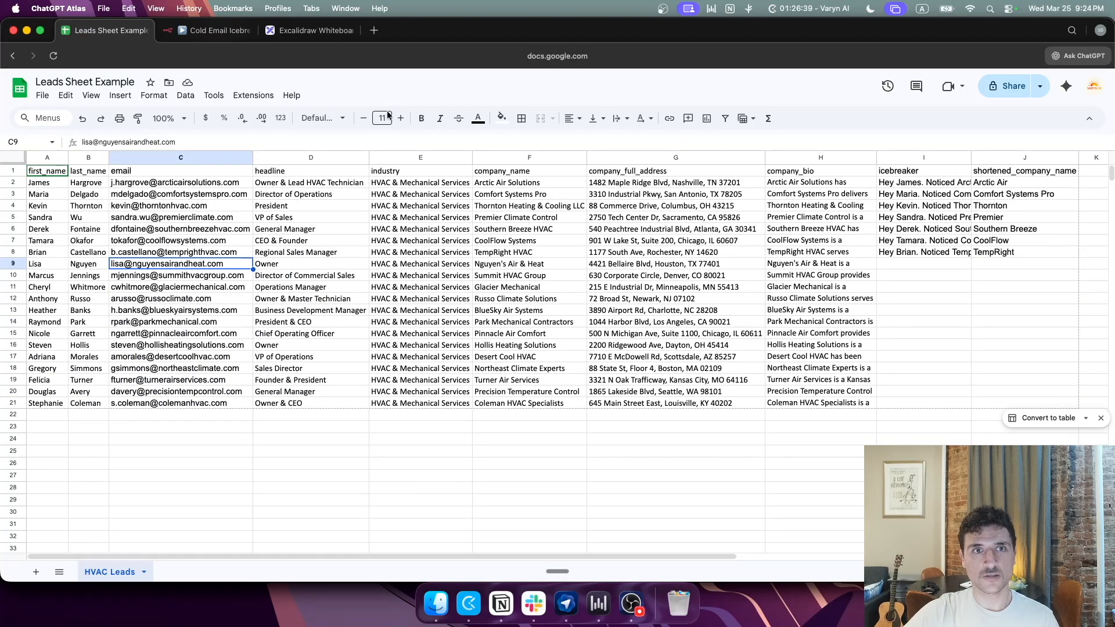
click(215, 31)
Step: Close the If node editor and save the workflow, then return to the leads sheet
click(704, 81)
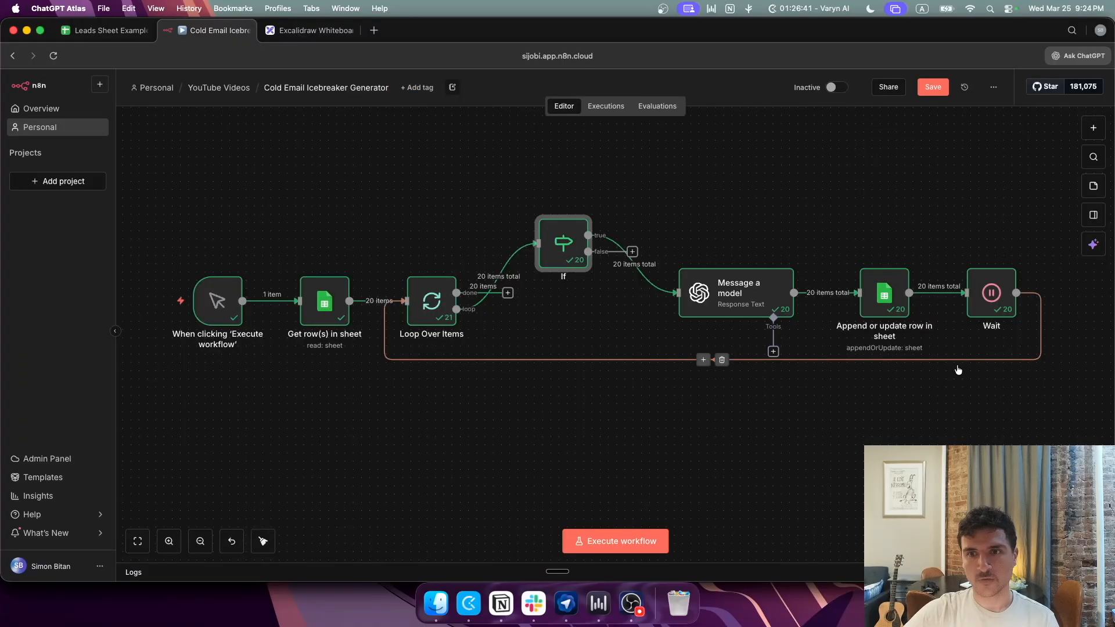
click(933, 87)
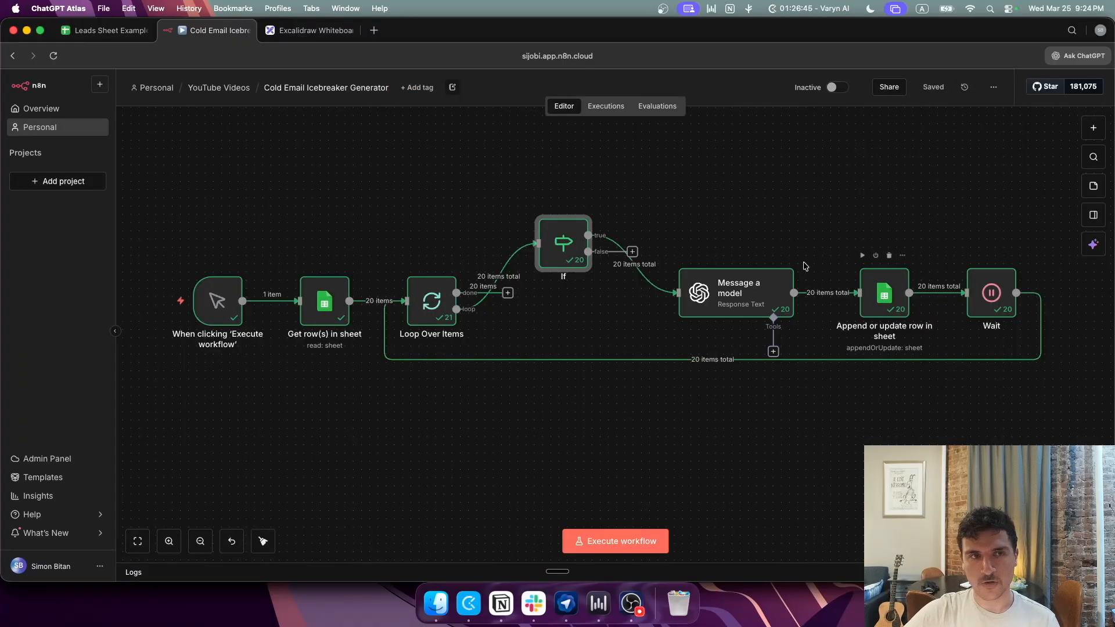
click(123, 35)
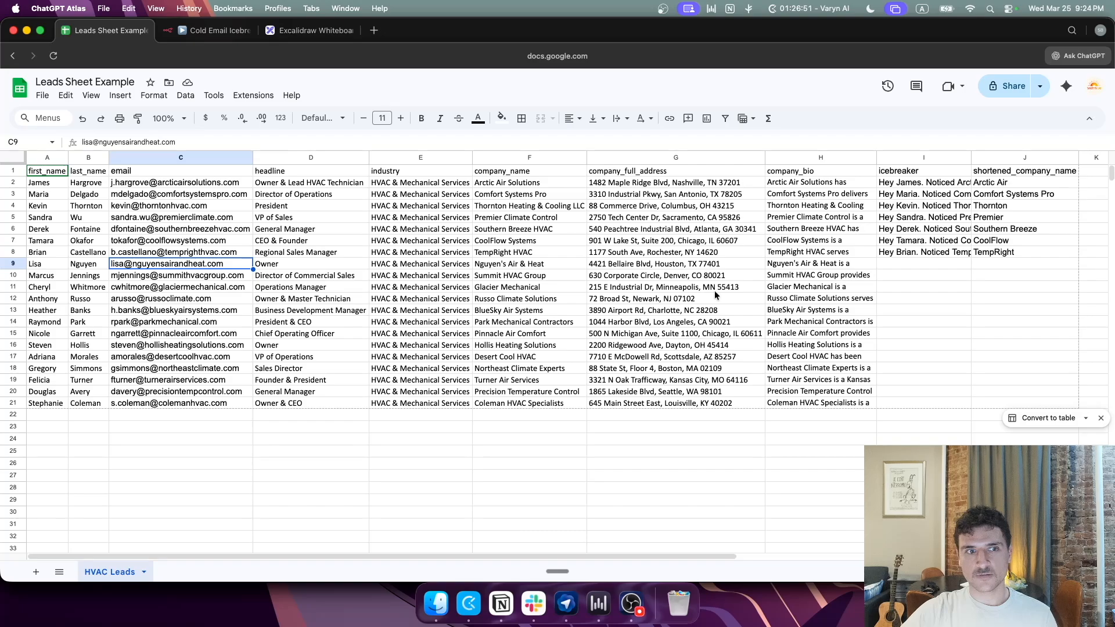
Step: Clear the email in cell C9 and return to the n8n workflow
key(Delete)
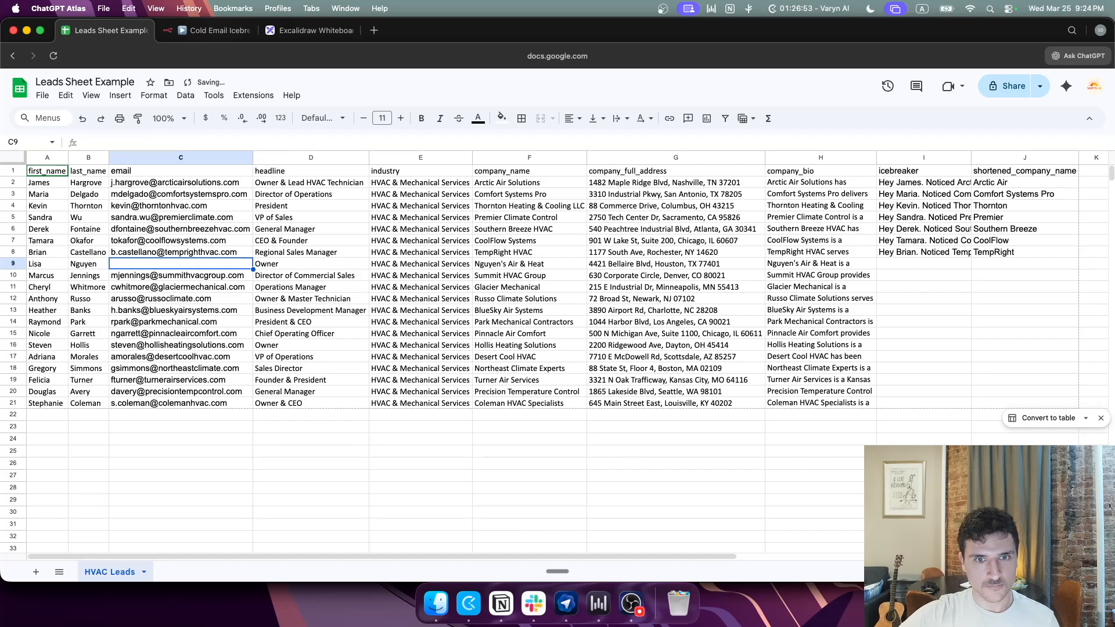
click(225, 35)
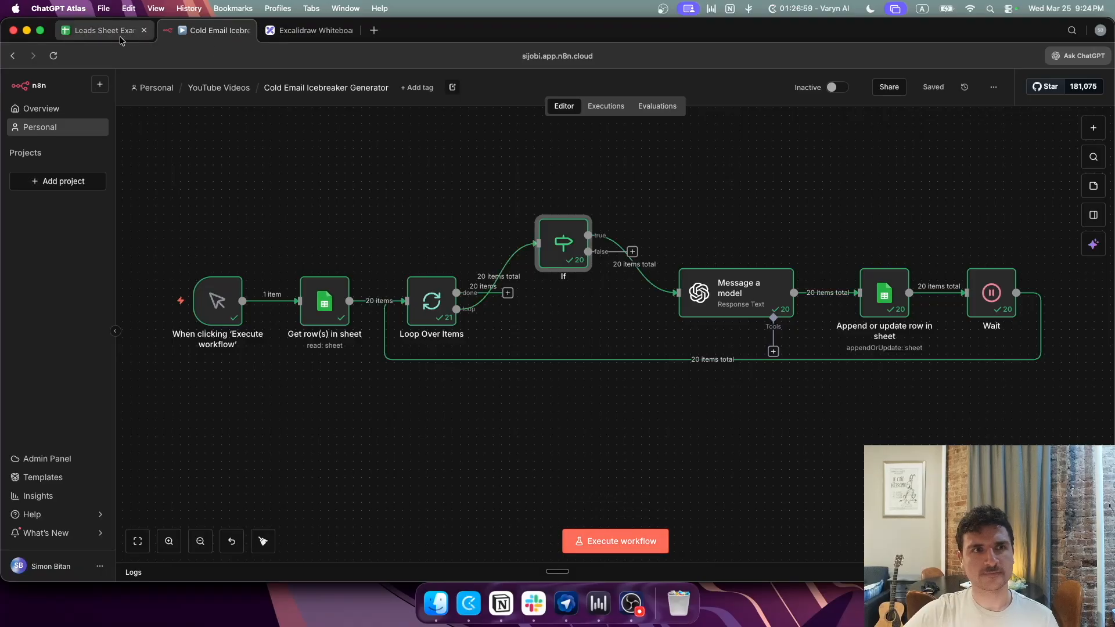
Step: Link the If false branch to Loop Over Items, rerun, and open the failing Append node
click(610, 541)
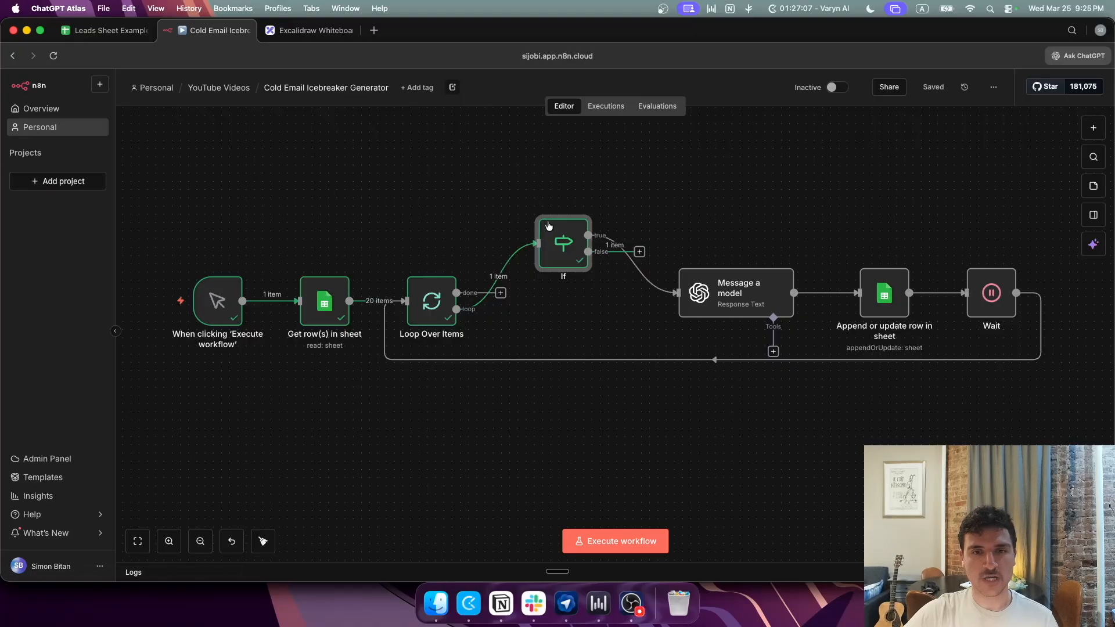
mouse_move(619, 243)
drag(636, 253, 427, 327)
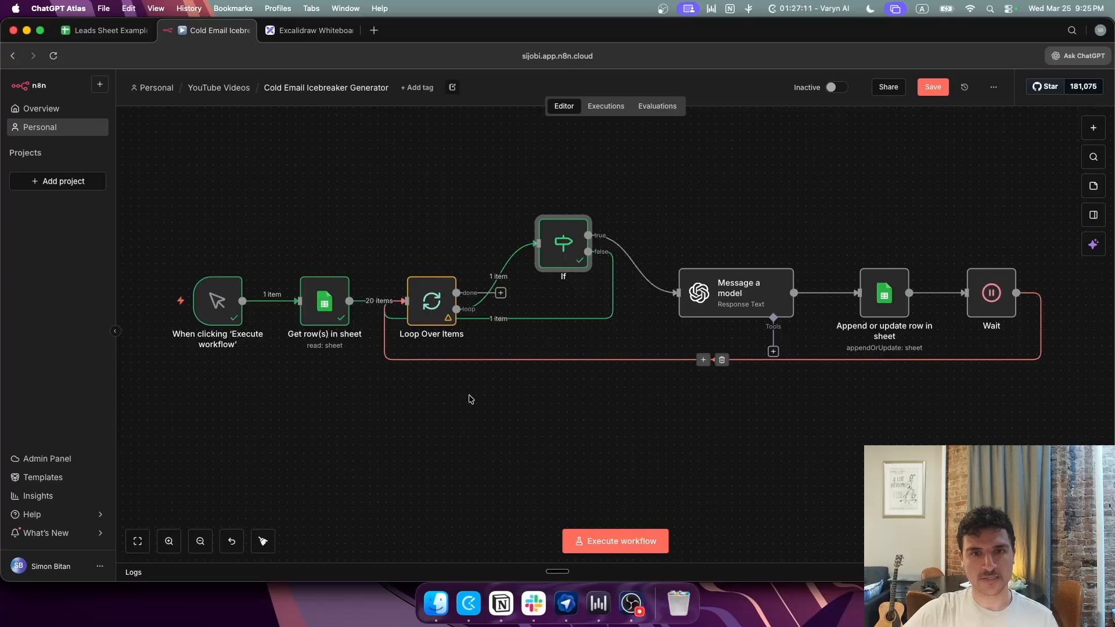
click(607, 539)
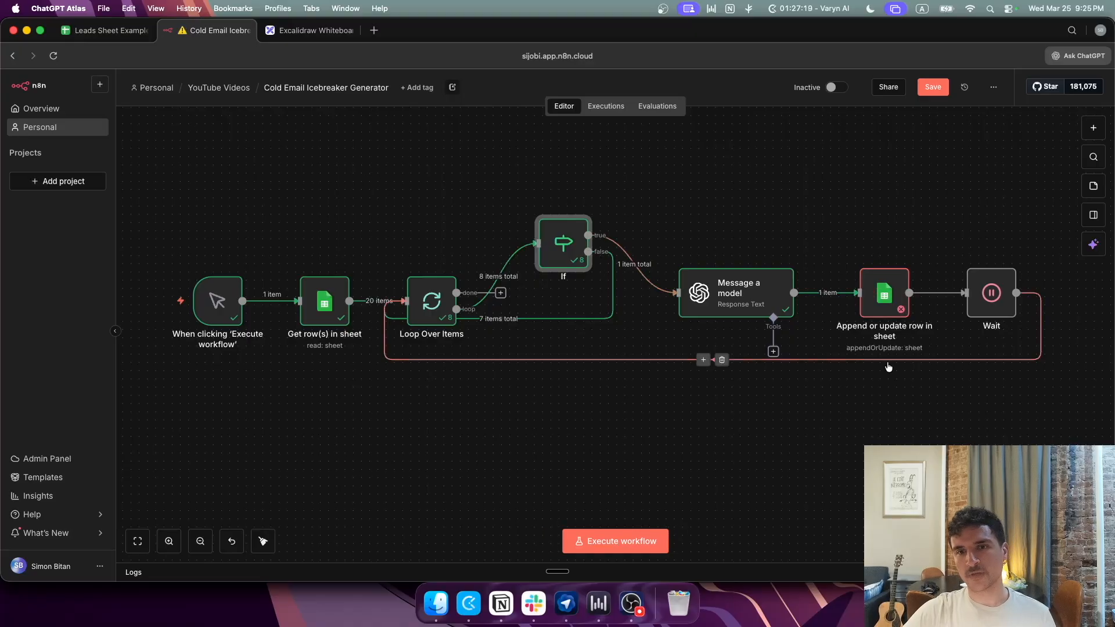
double_click(882, 299)
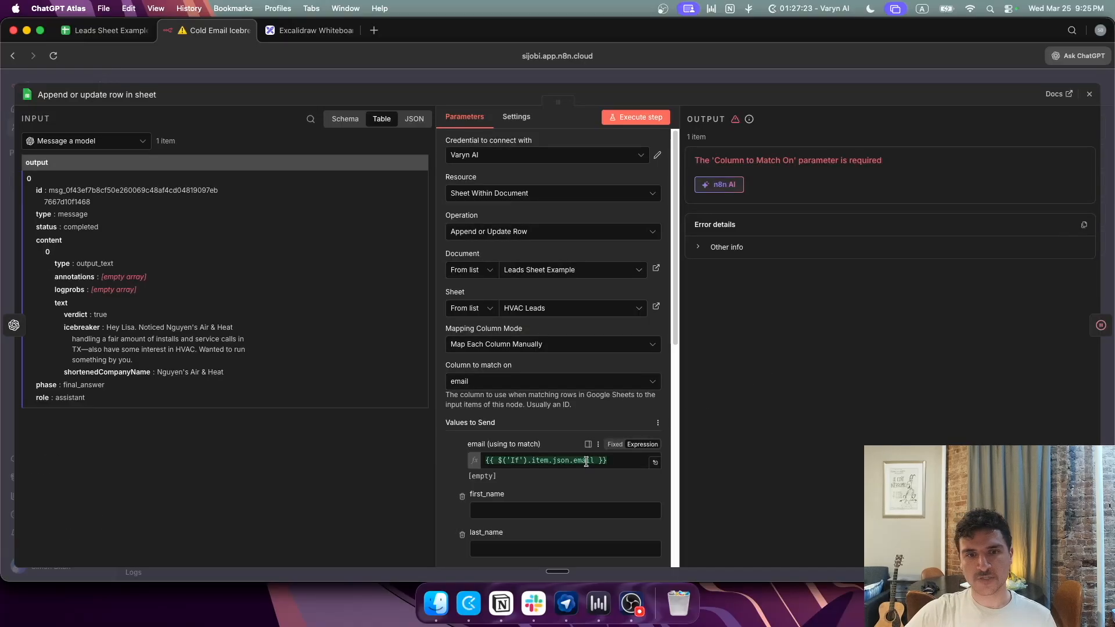
Step: Review the If node's empty-icebreaker condition, then paste the email back into cell C9
click(108, 34)
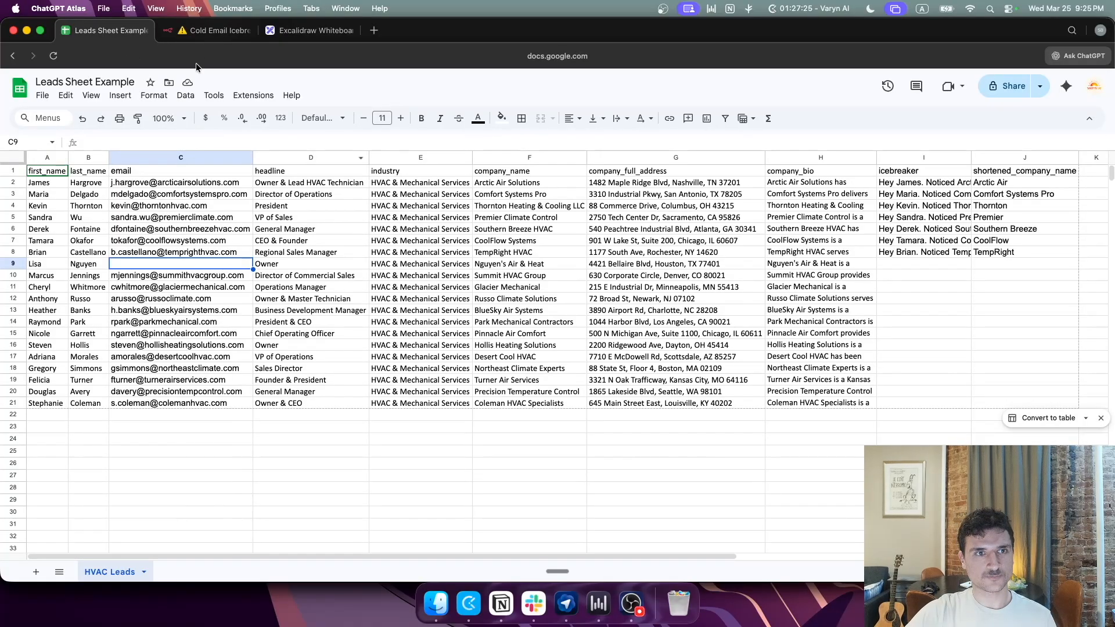
click(214, 30)
key(Escape)
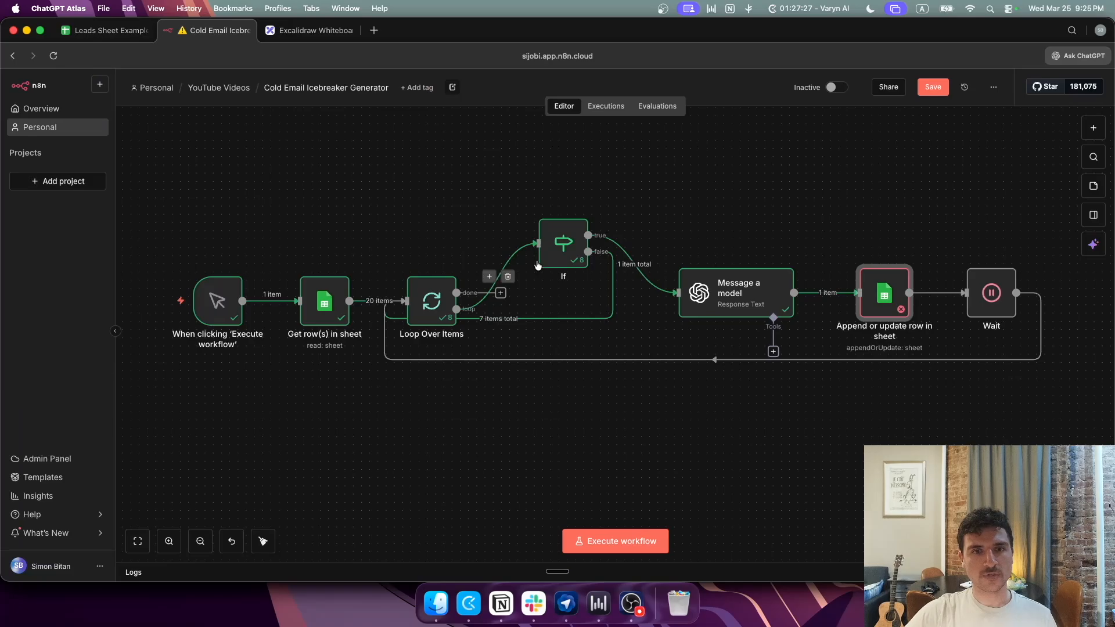
double_click(559, 243)
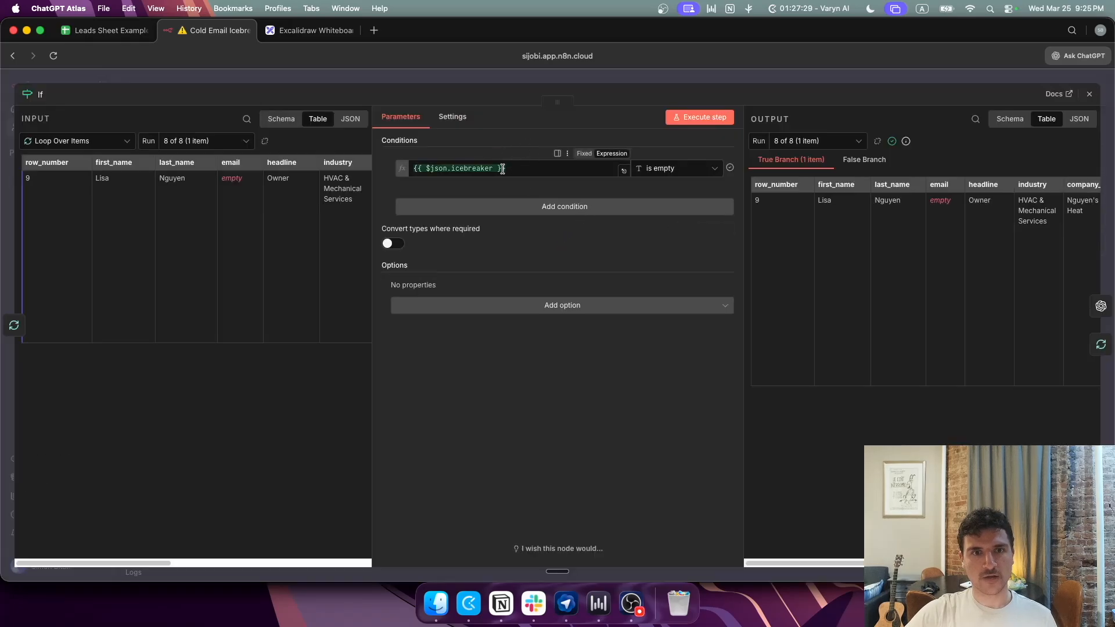
click(354, 80)
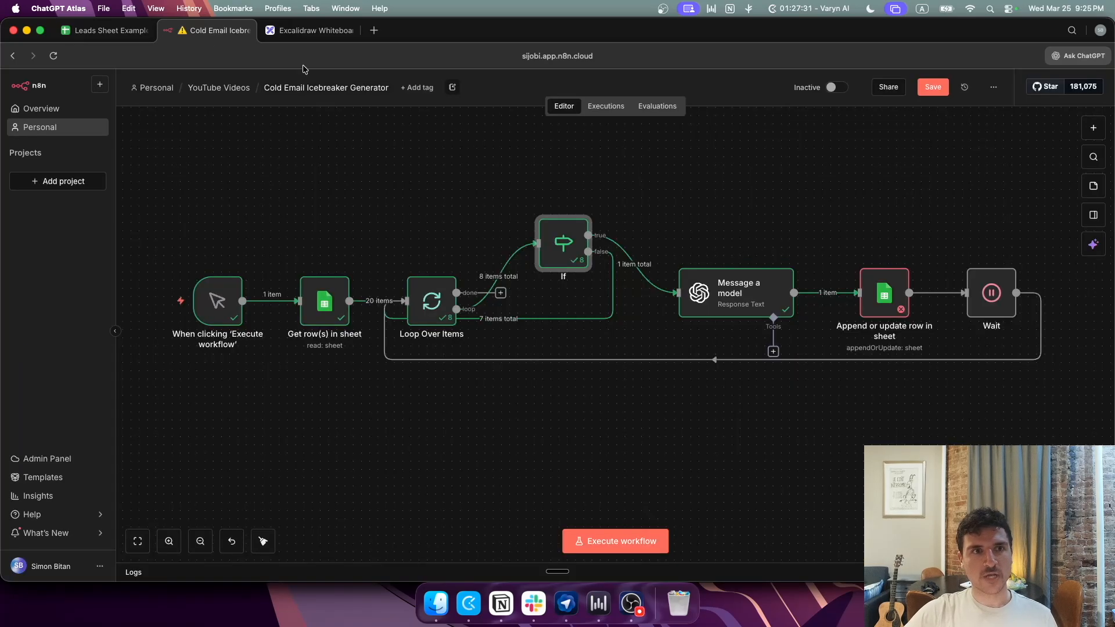
click(116, 30)
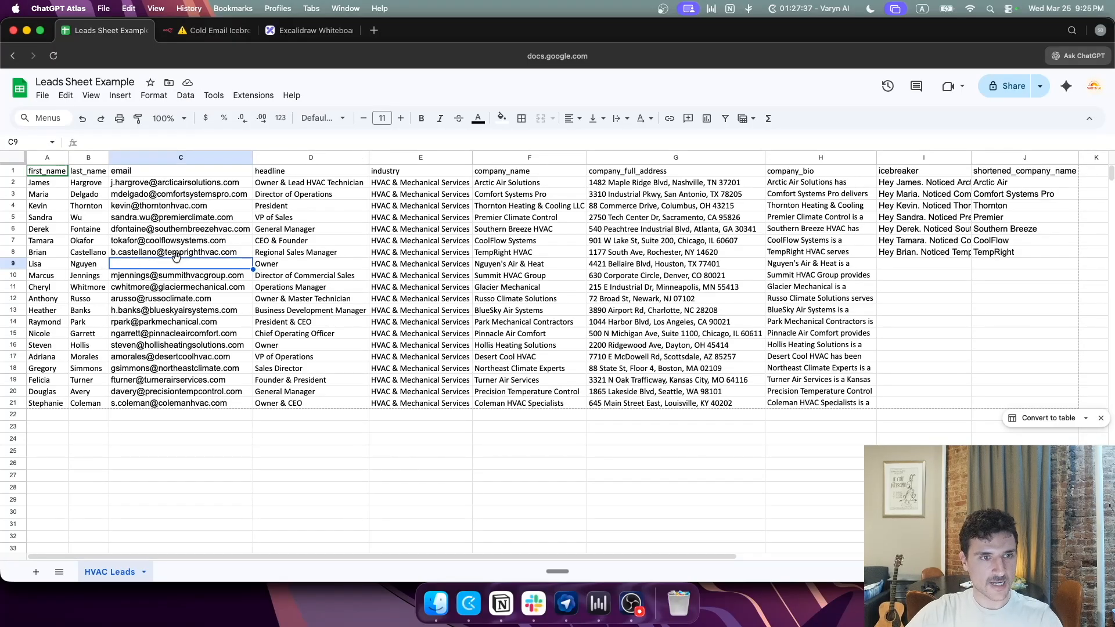
key(super+v)
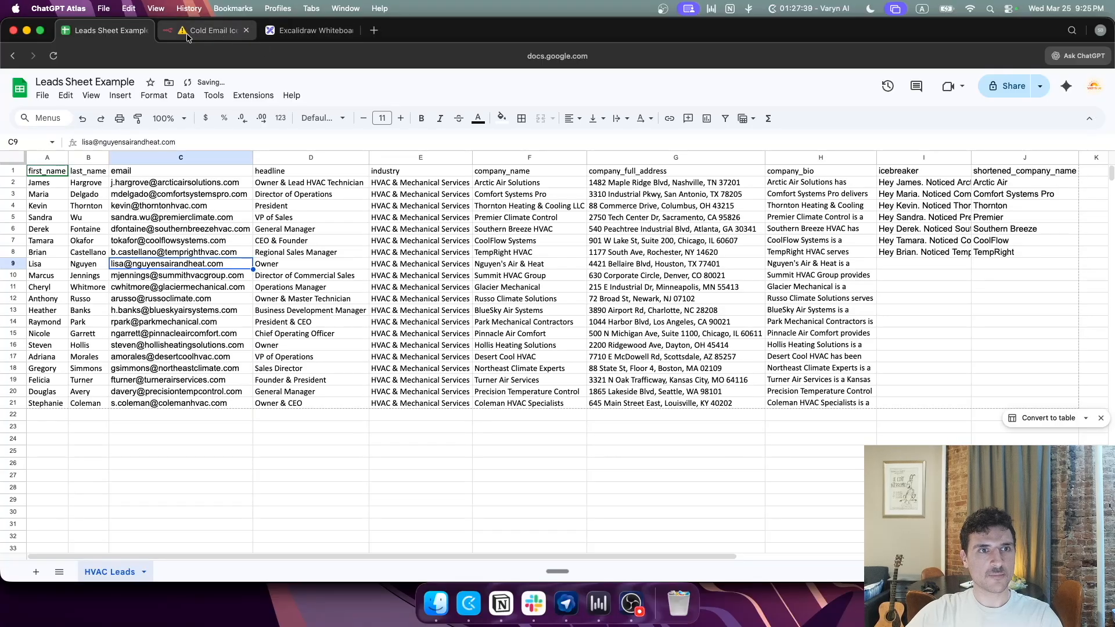
Step: Inspect the If node's conditions, then review the icebreakers in cells I2:I13 of the leads sheet
click(187, 37)
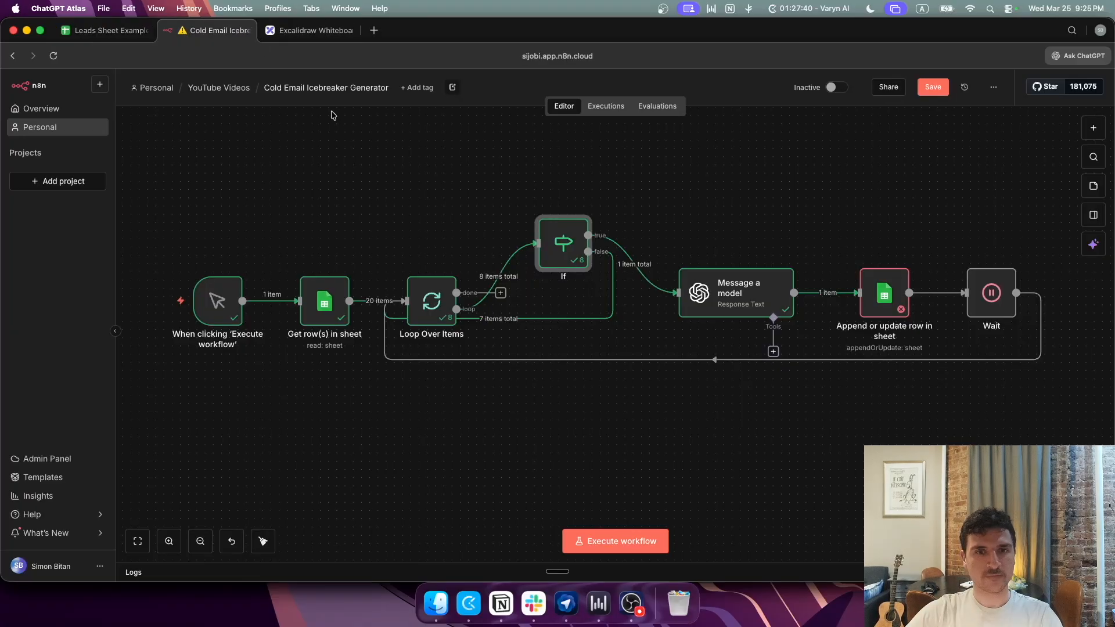
double_click(555, 244)
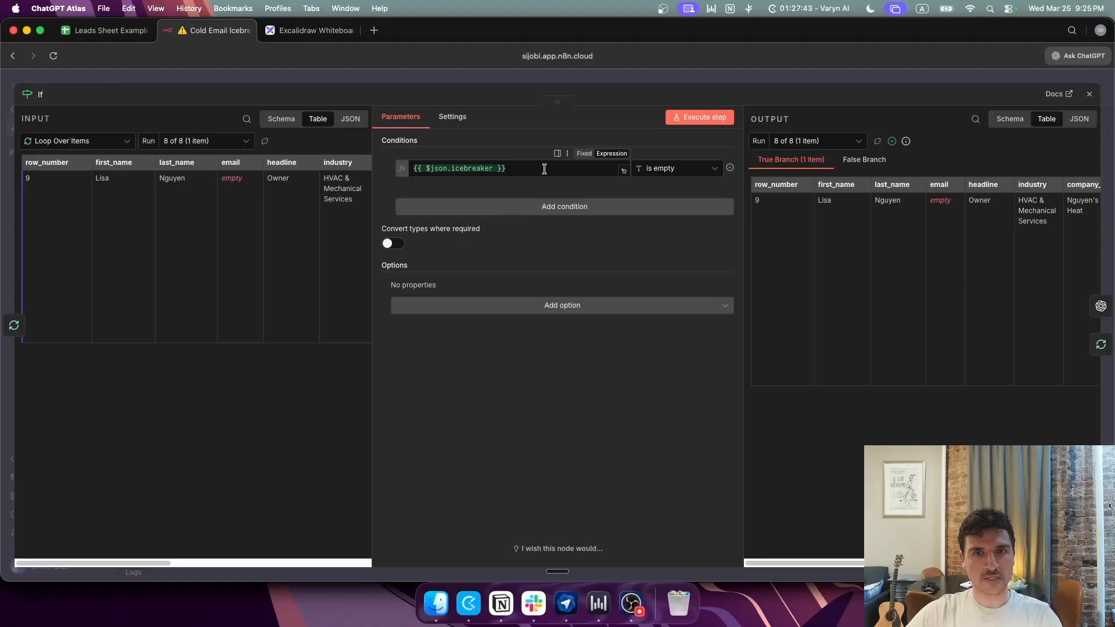
click(108, 30)
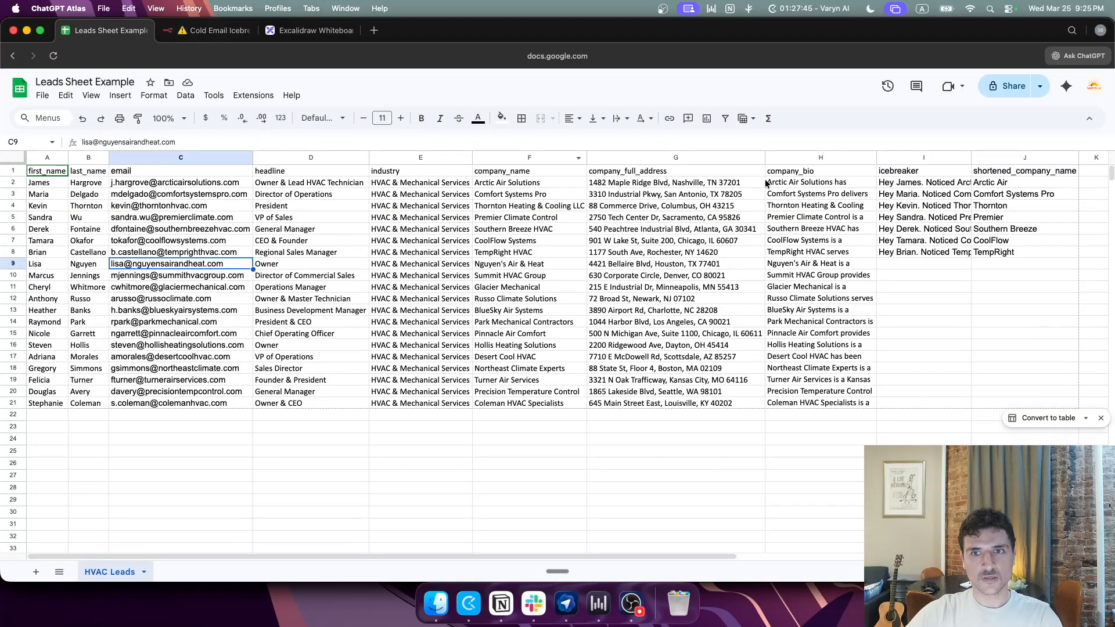
drag(894, 183, 907, 304)
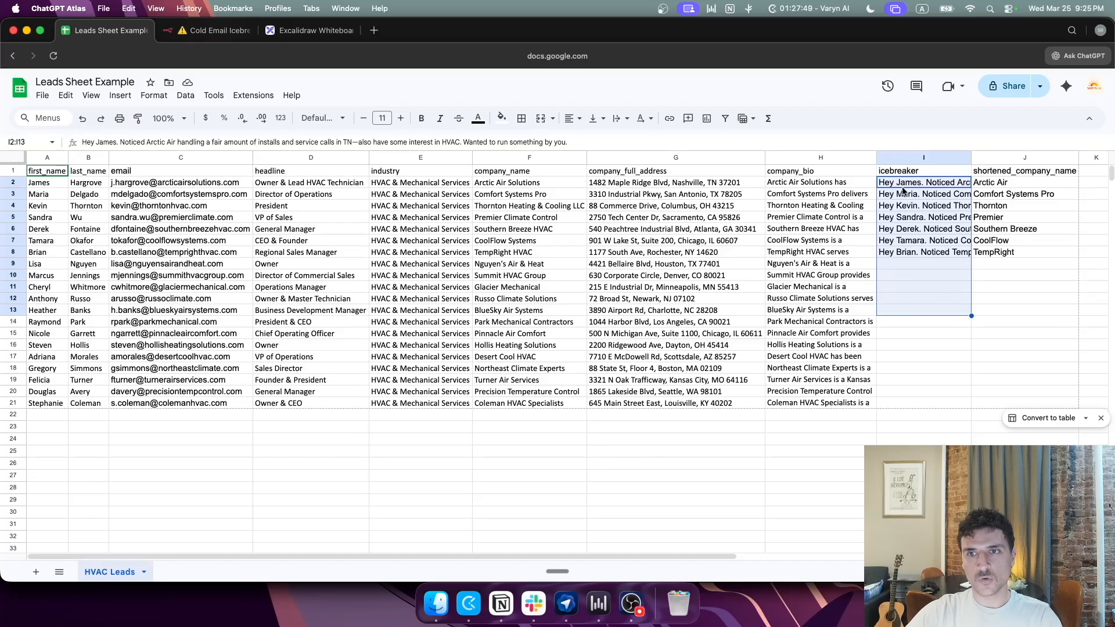
click(914, 343)
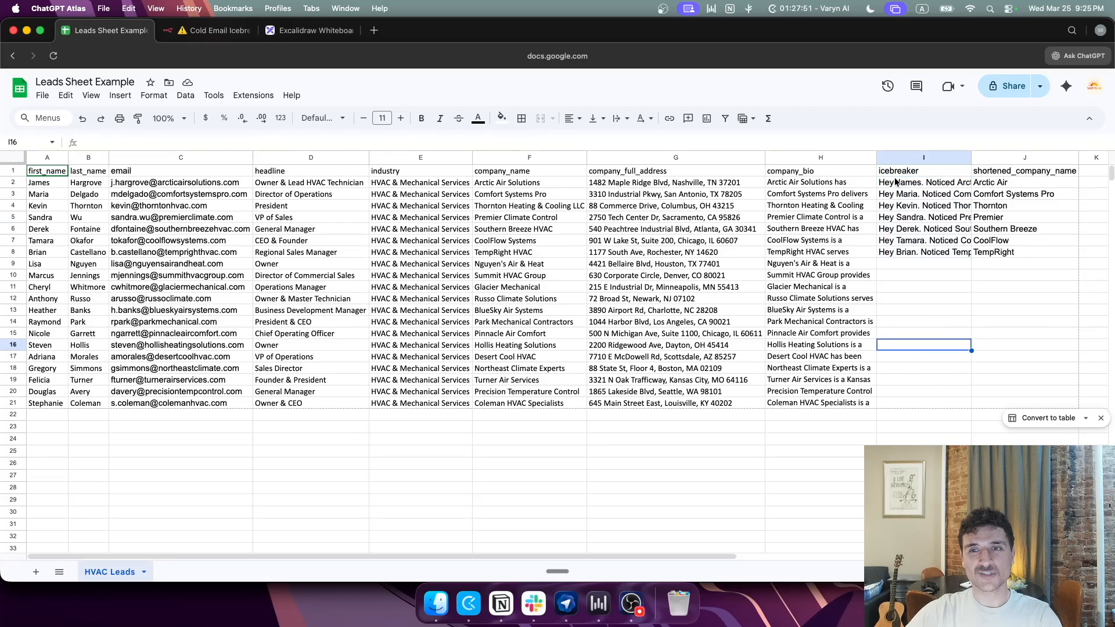
click(897, 183)
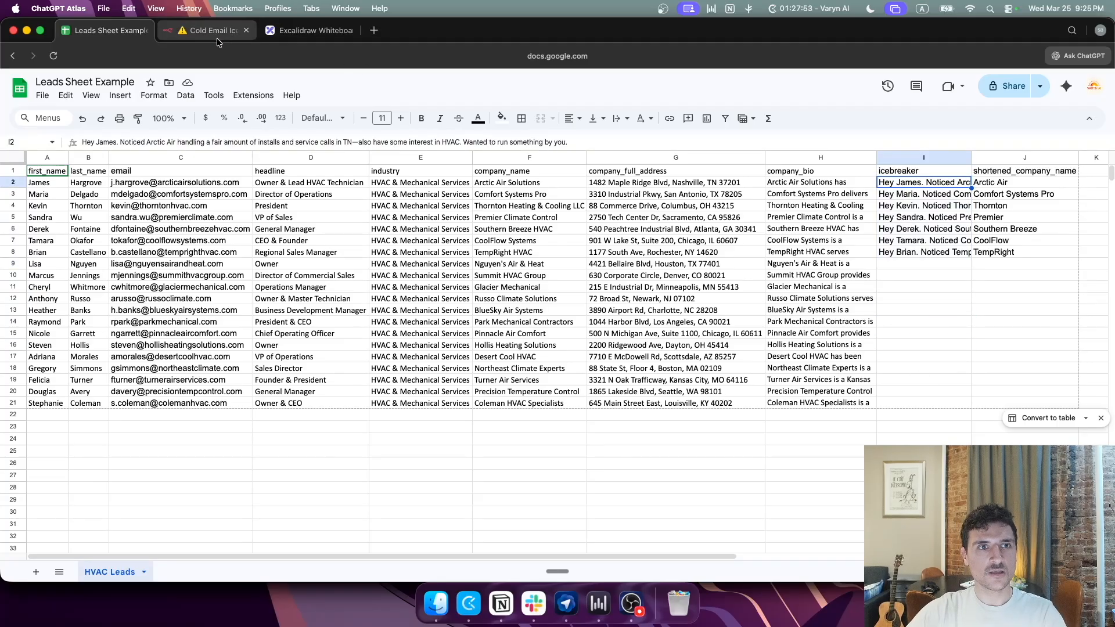
click(215, 31)
click(624, 77)
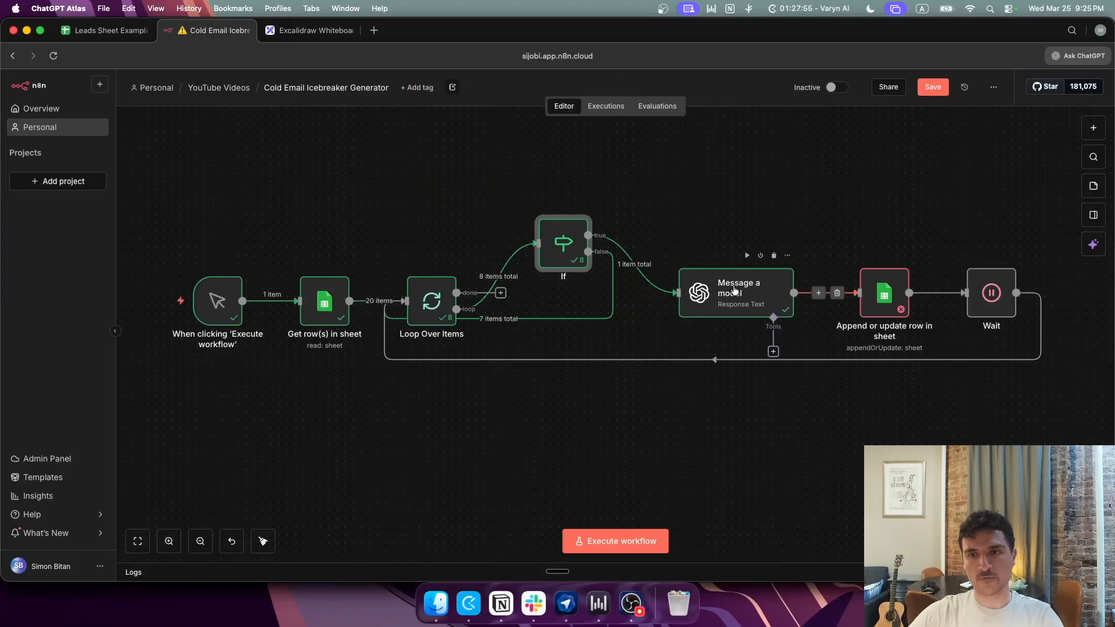
click(107, 30)
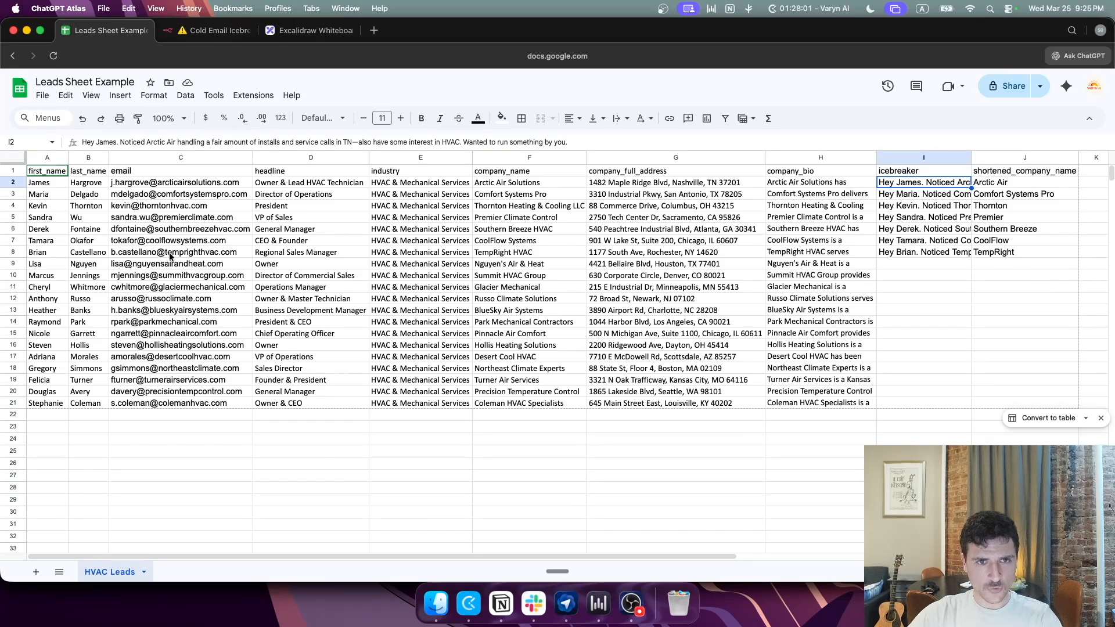
click(12, 405)
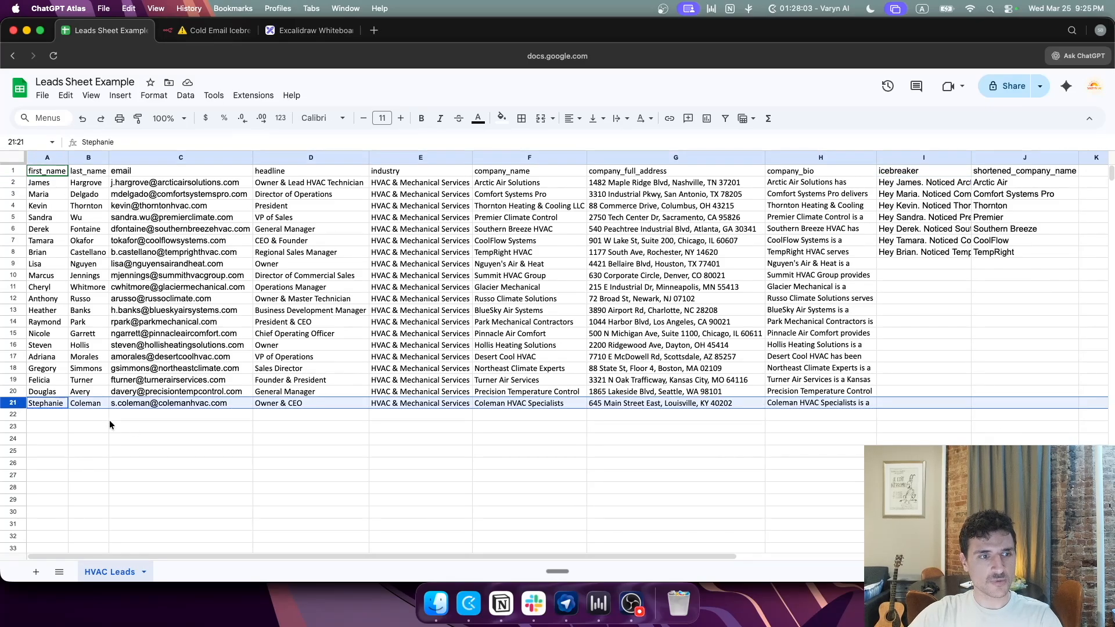
click(212, 30)
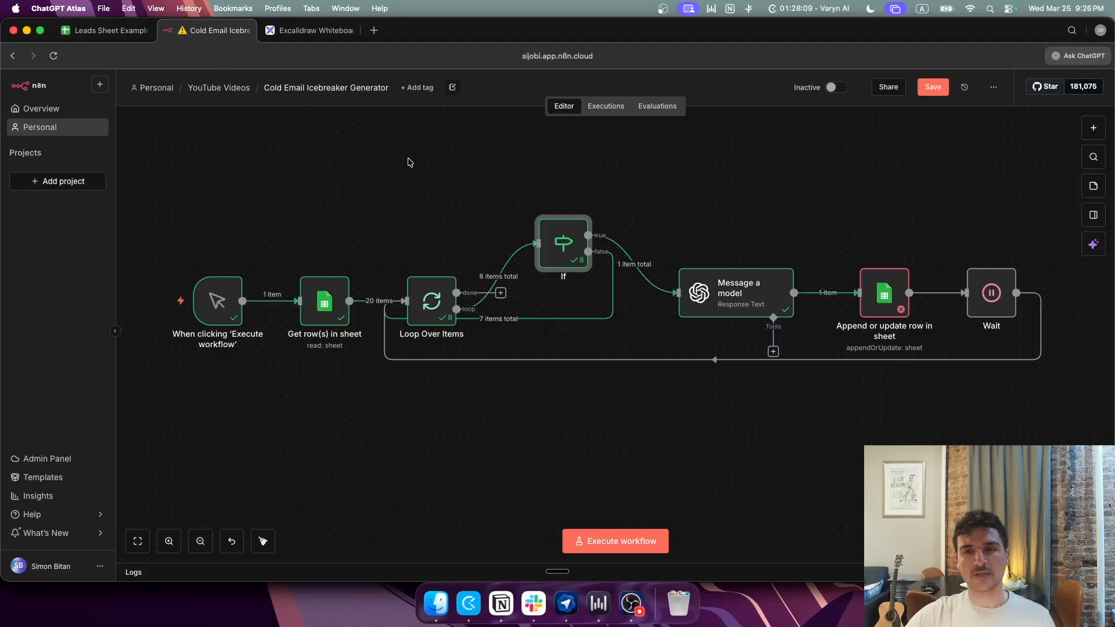
click(110, 30)
click(212, 30)
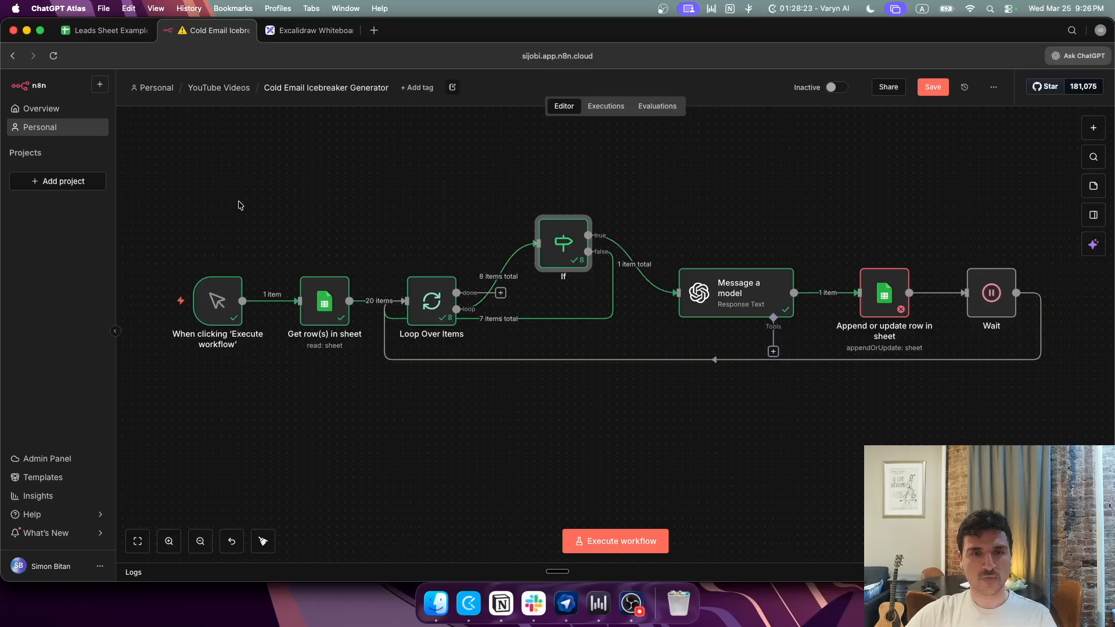
double_click(581, 242)
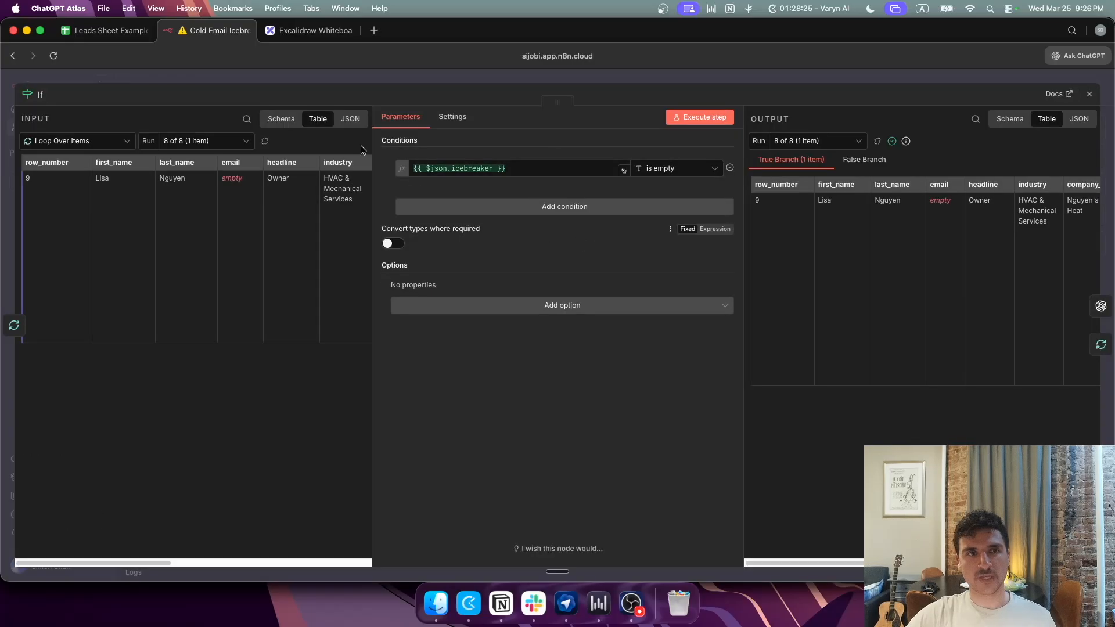
click(107, 31)
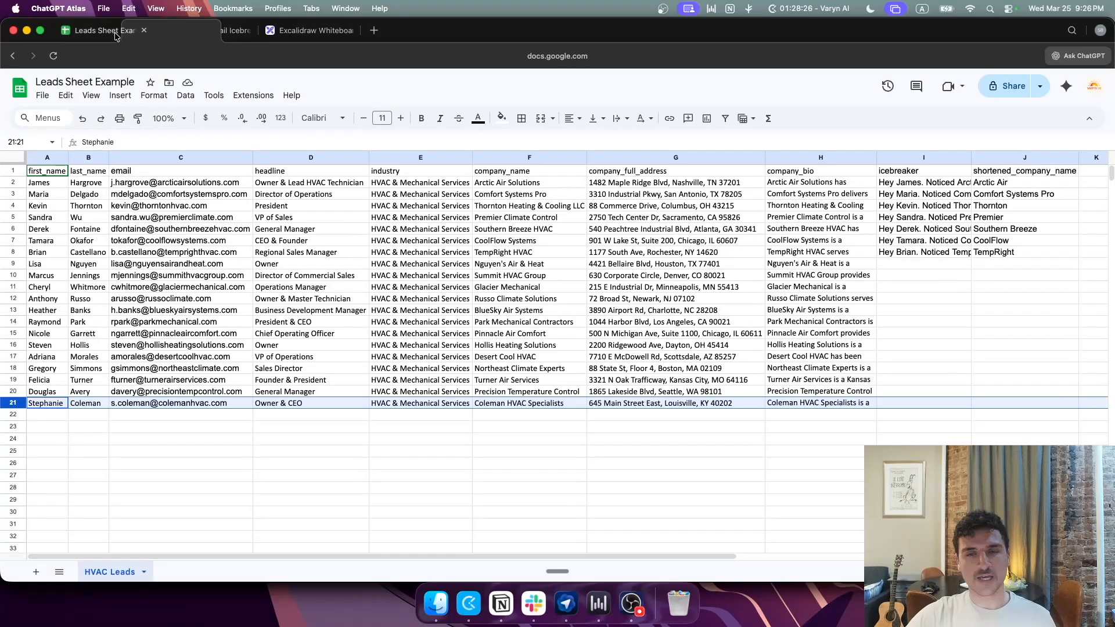
click(906, 184)
click(904, 195)
click(905, 207)
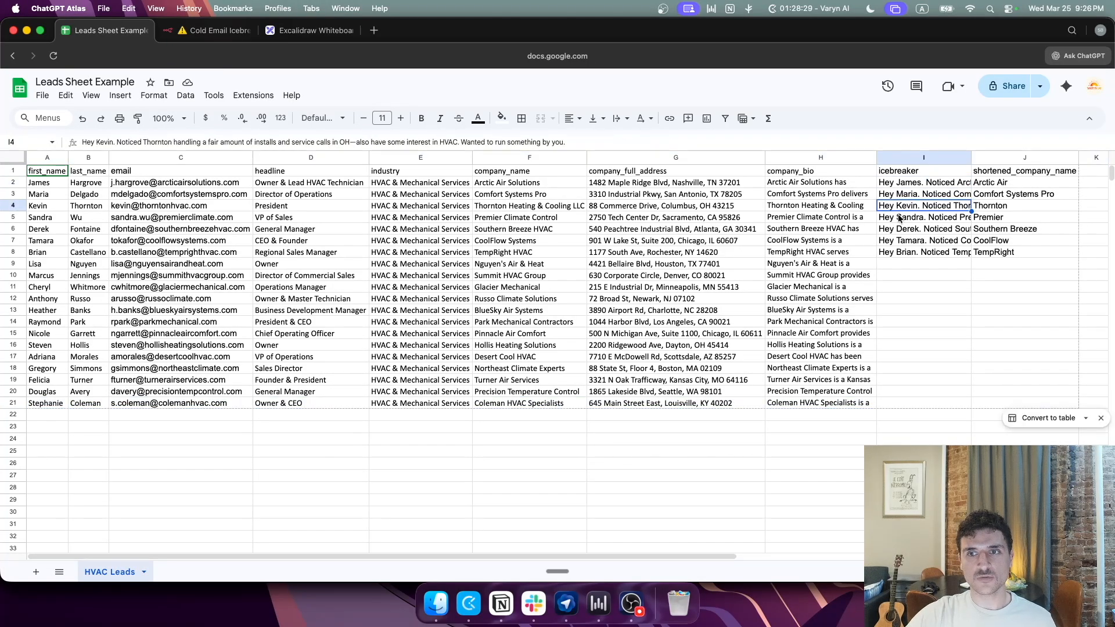
click(901, 219)
click(215, 31)
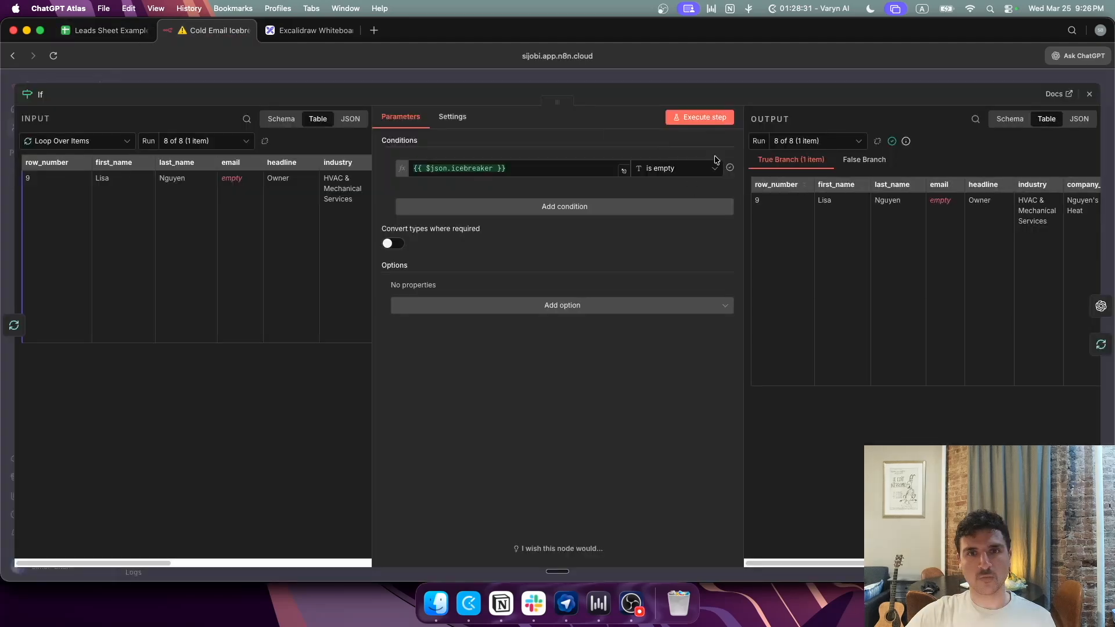
click(592, 74)
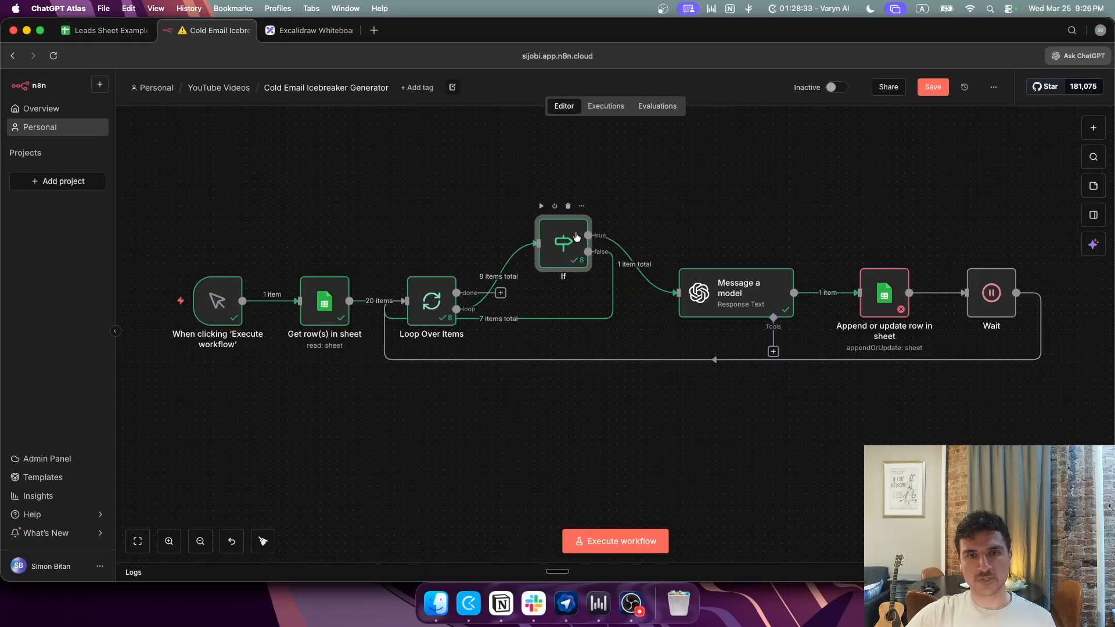
double_click(577, 236)
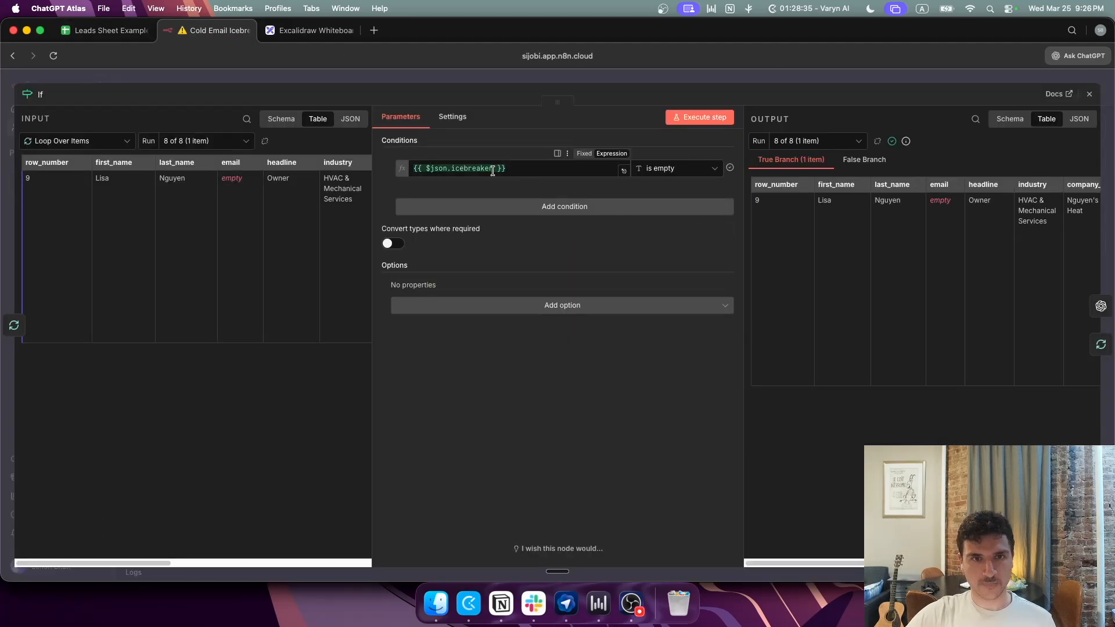
click(87, 31)
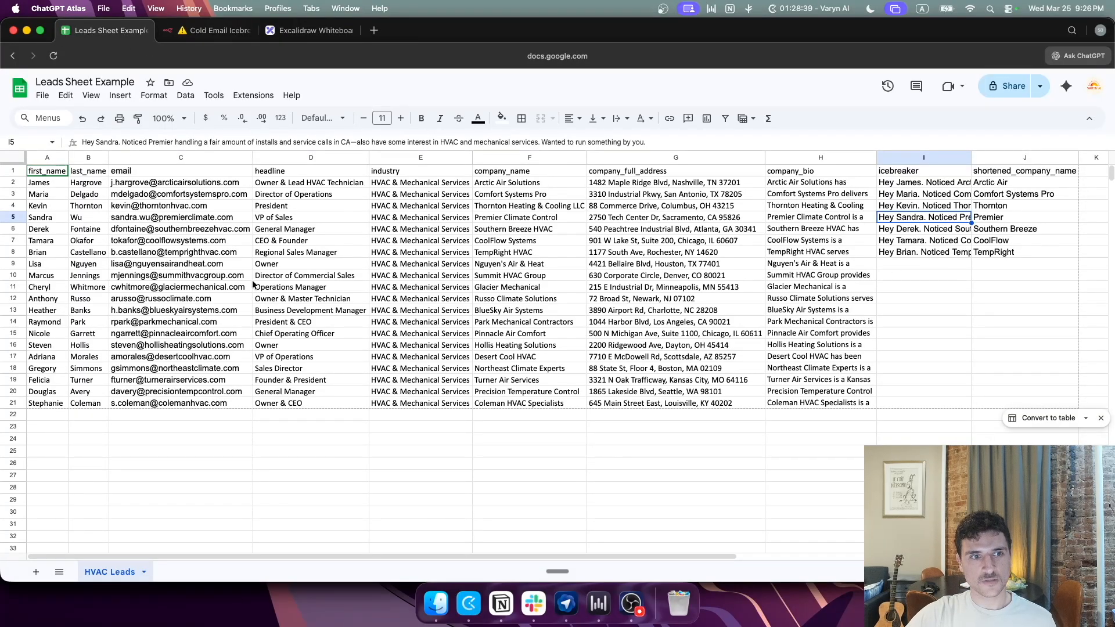
click(174, 265)
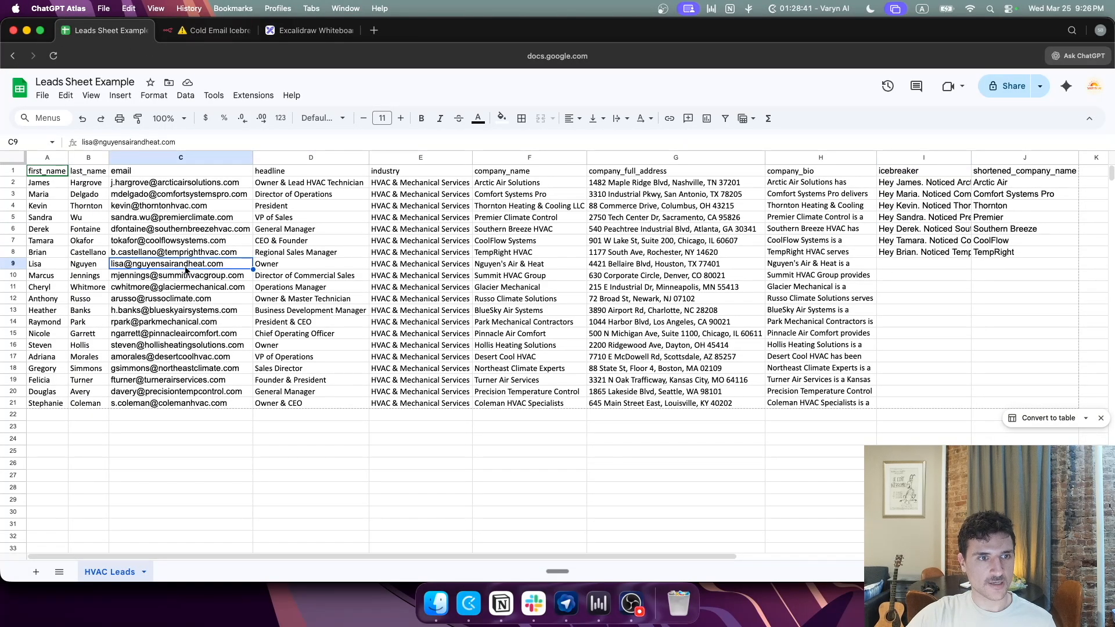
click(215, 30)
click(583, 80)
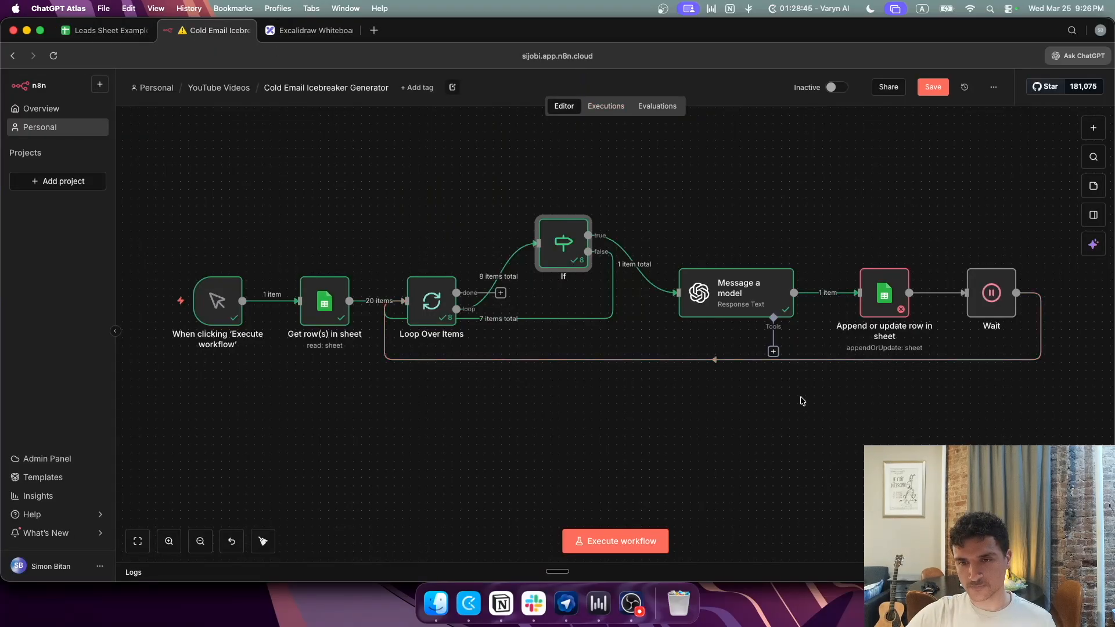
Step: Rerun the whole workflow and watch the leads sheet fill rows 9–11 with icebreakers
click(636, 540)
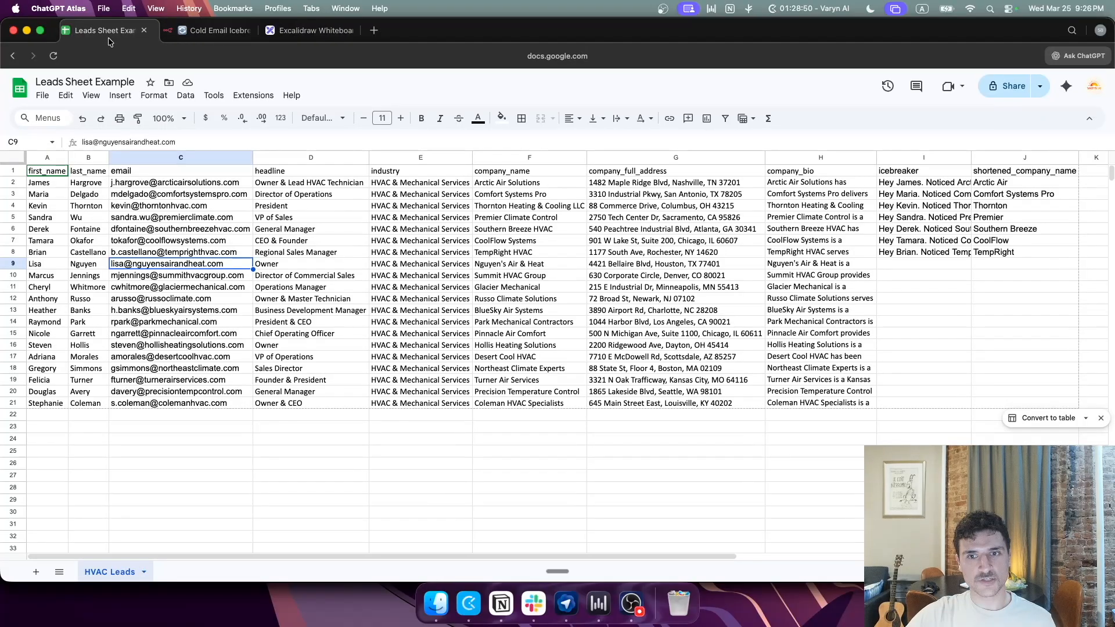
click(108, 36)
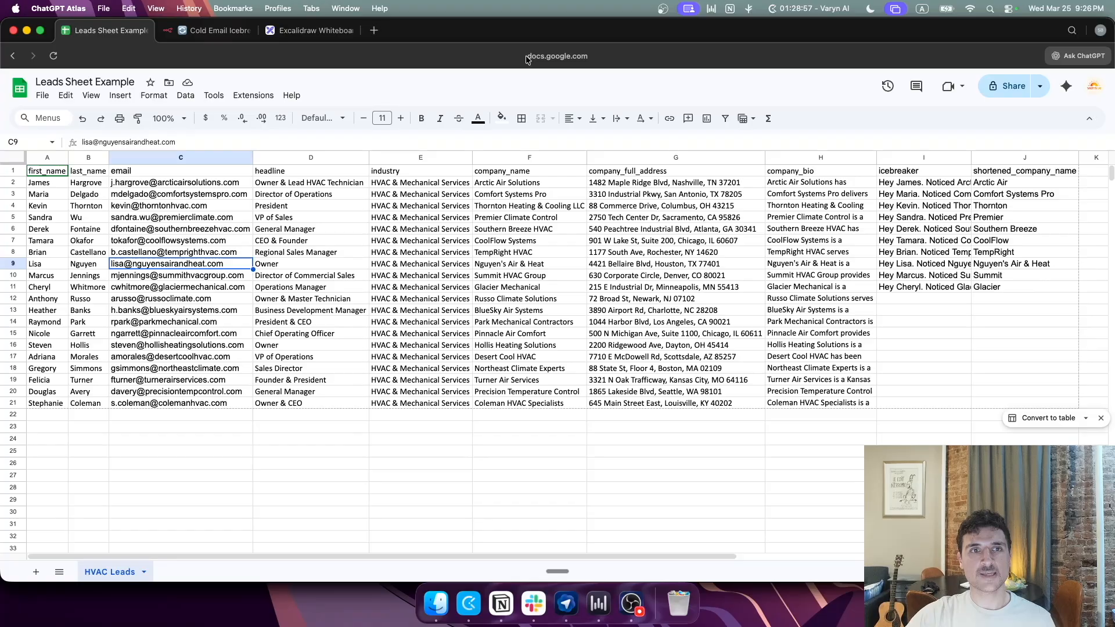
click(212, 30)
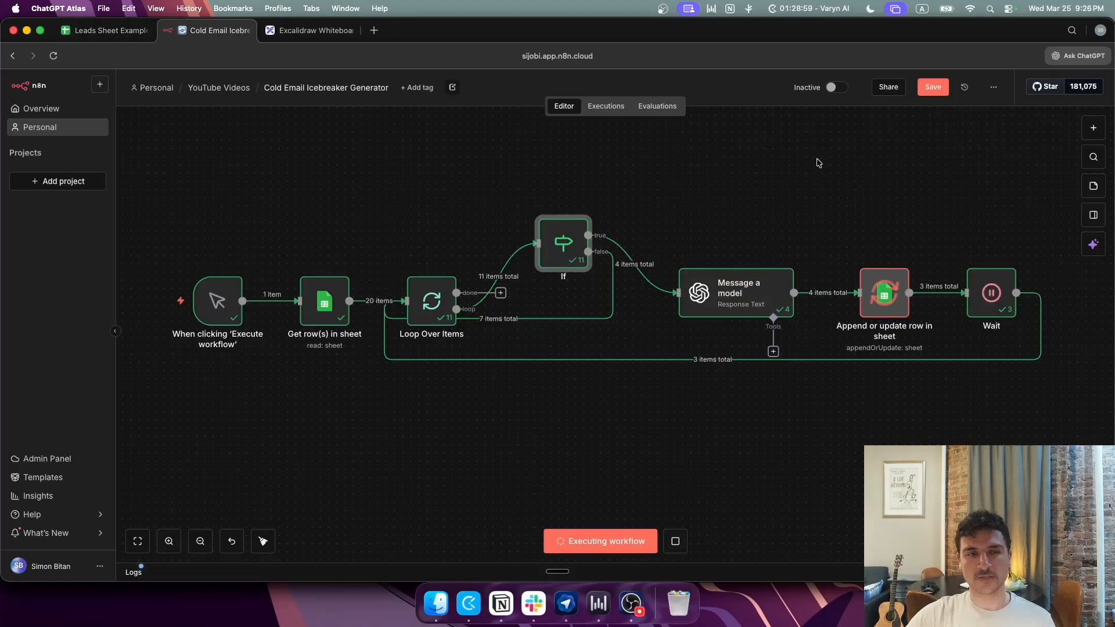